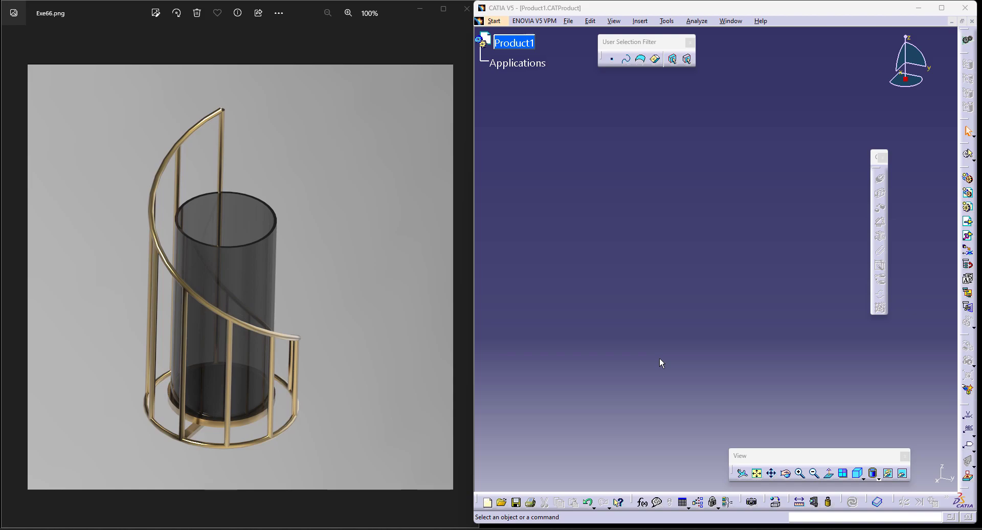
Step: Create a new part named Part1 in the Part Design workbench with hybrid design enabled
{"action": "left_click", "coordinate": [660, 360]}
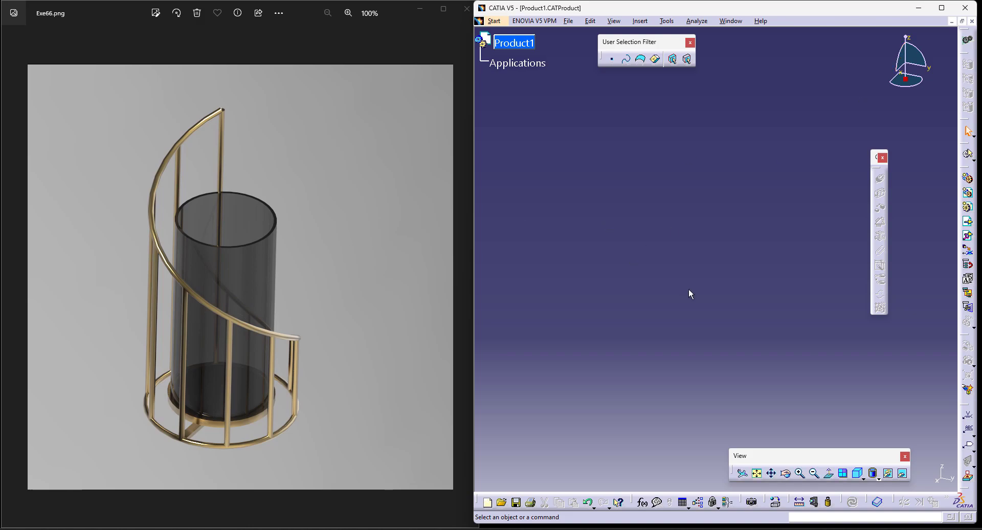
{"action": "left_click", "coordinate": [494, 22]}
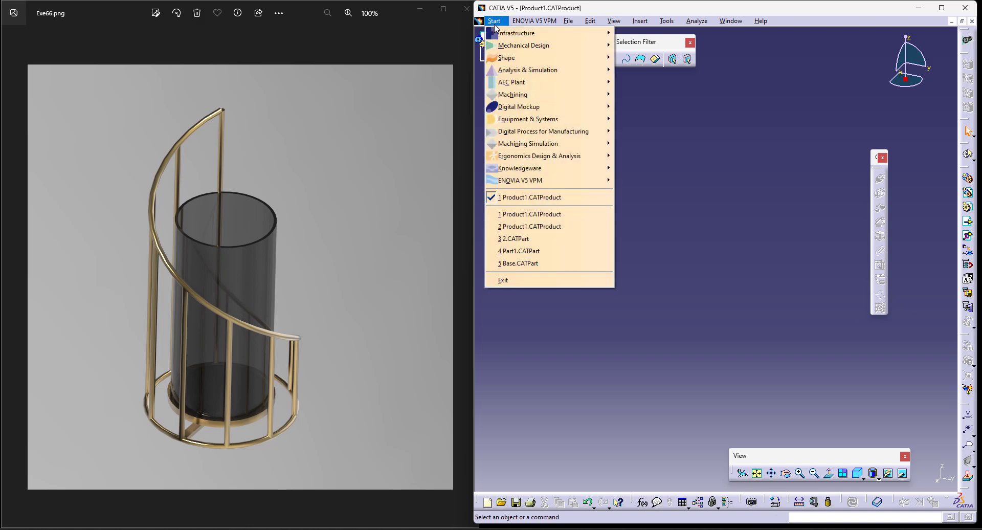
{"action": "mouse_move", "coordinate": [544, 50]}
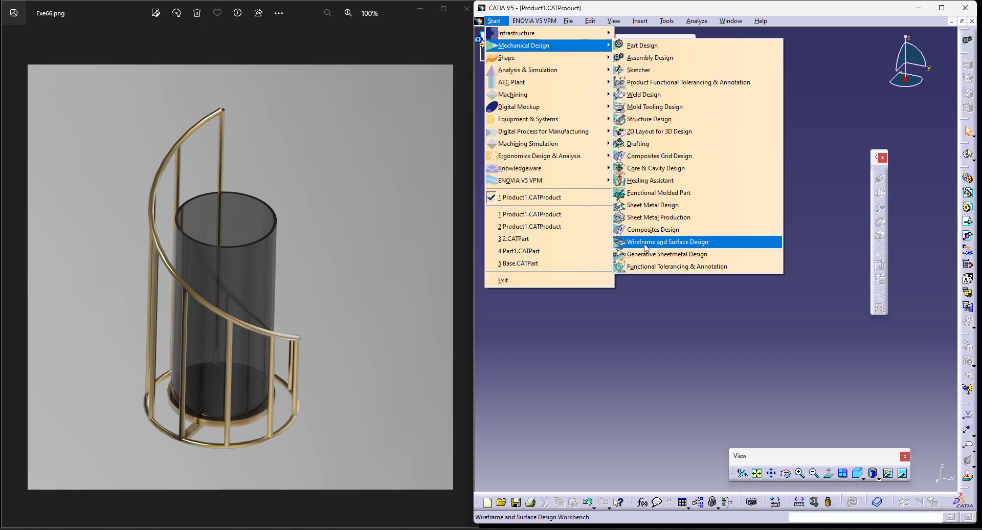
{"action": "left_click", "coordinate": [669, 50]}
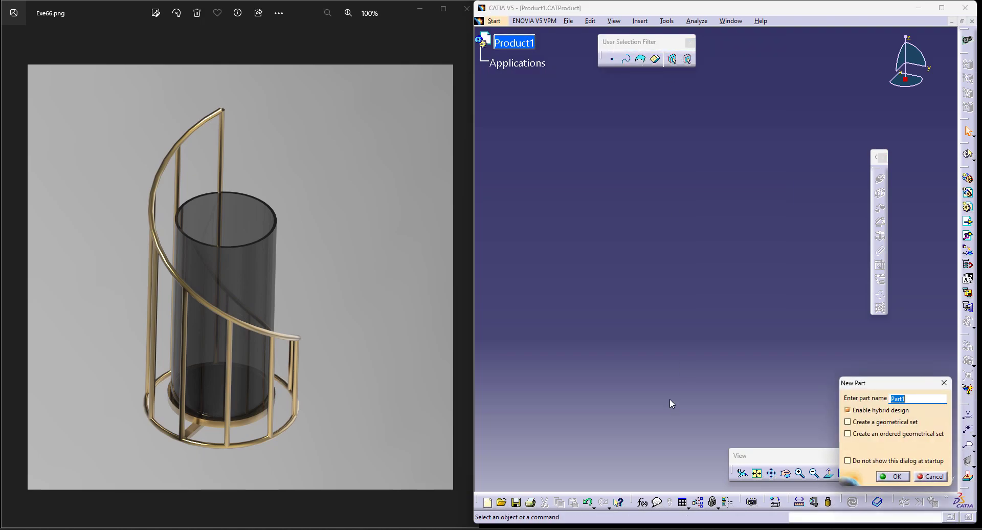
{"action": "left_click", "coordinate": [893, 476]}
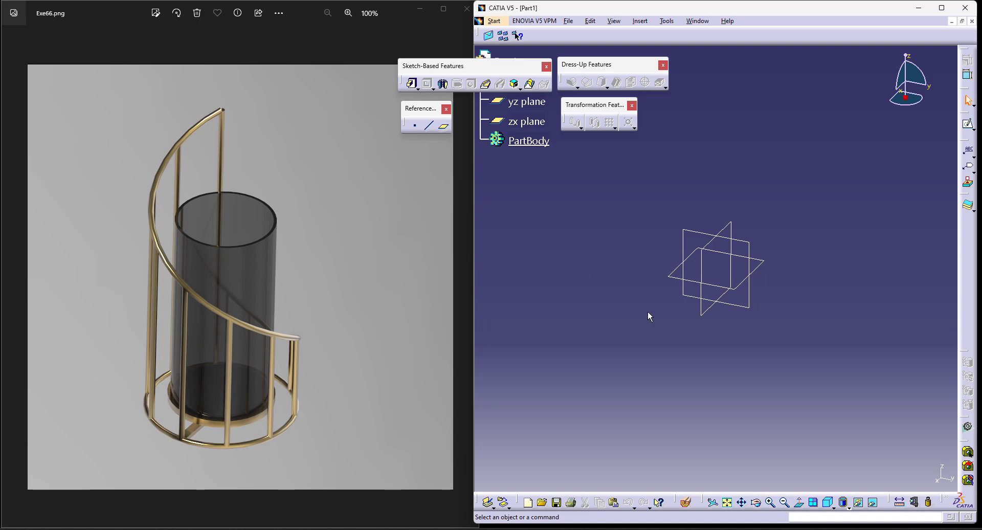
Step: Start a sketch on the xy plane and draw a circle about 103 mm in diameter centred on the origin
{"action": "left_click", "coordinate": [684, 278]}
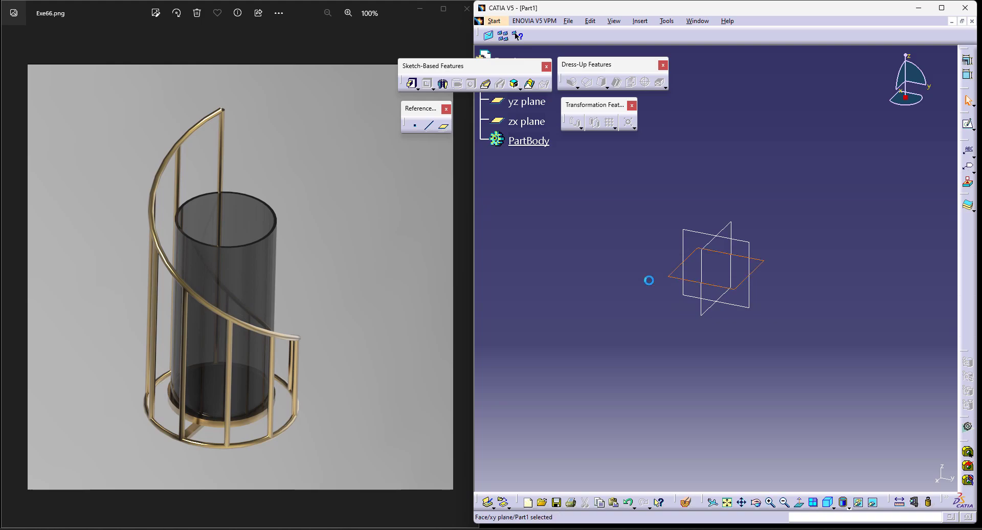
{"action": "left_click", "coordinate": [968, 124]}
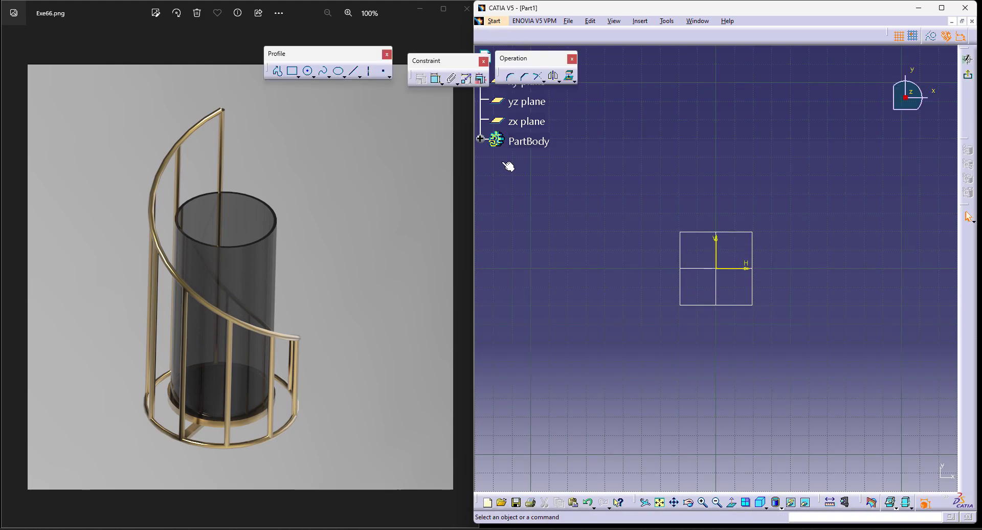
{"action": "left_click", "coordinate": [308, 71]}
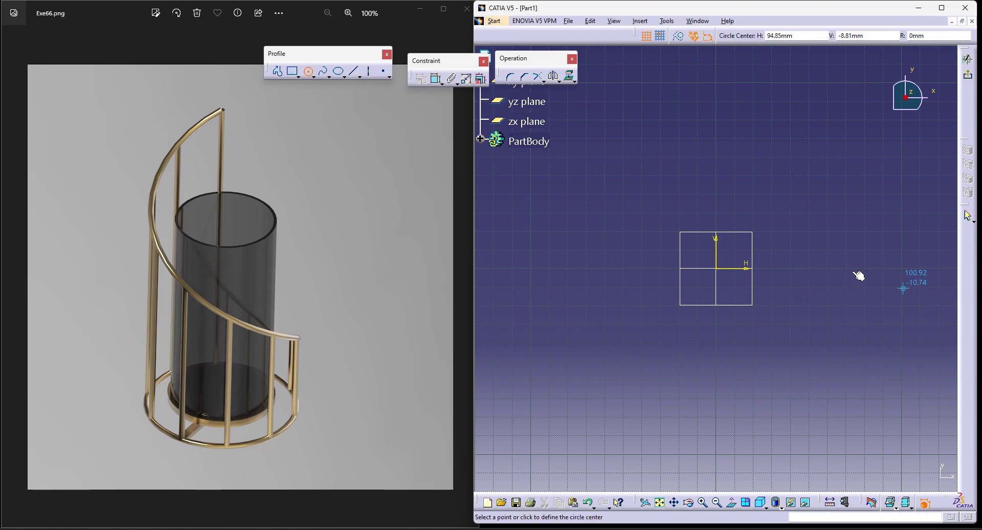
{"action": "left_click", "coordinate": [716, 268]}
{"action": "left_click", "coordinate": [769, 343]}
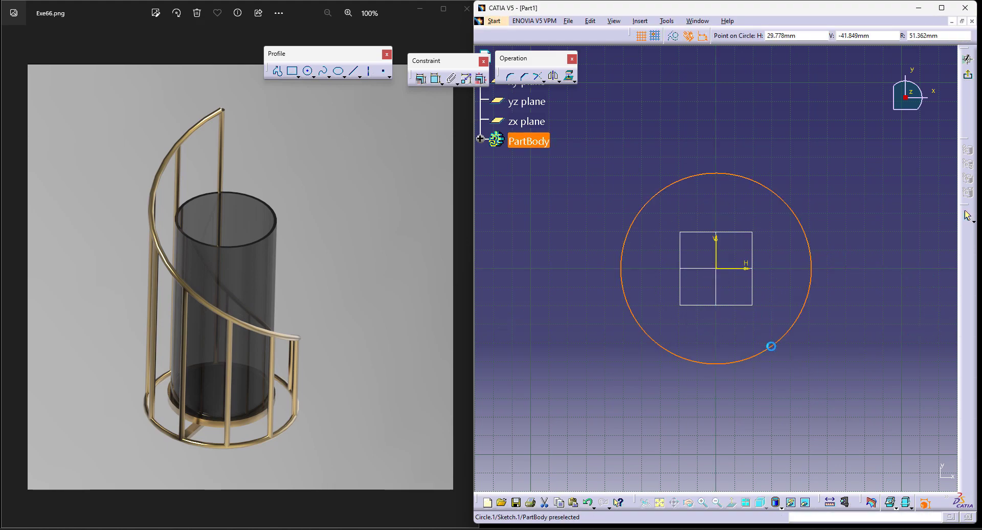
Step: Dimension the circle's diameter at 120 mm and exit the sketch
{"action": "left_click", "coordinate": [437, 78]}
{"action": "left_click", "coordinate": [775, 154]}
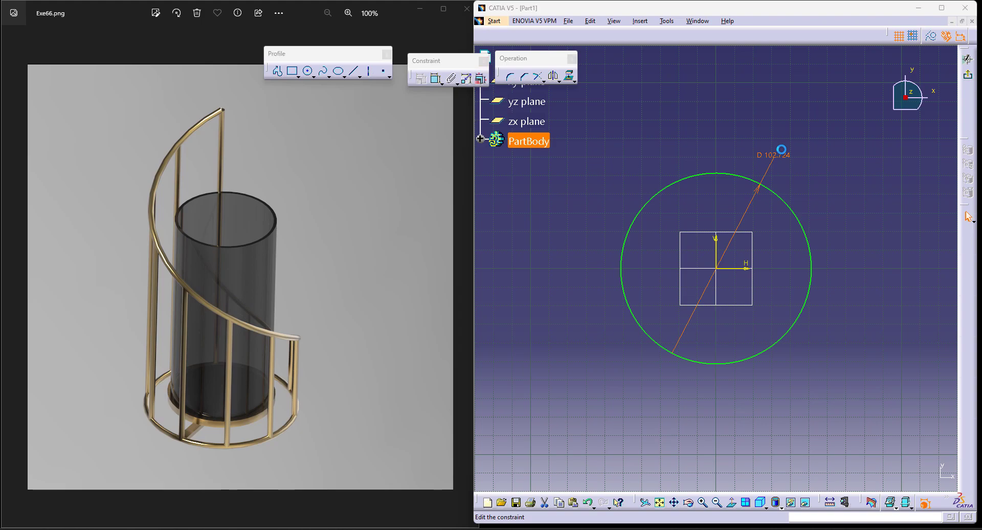
{"action": "double_click", "coordinate": [774, 154]}
{"action": "type", "text": "120"}
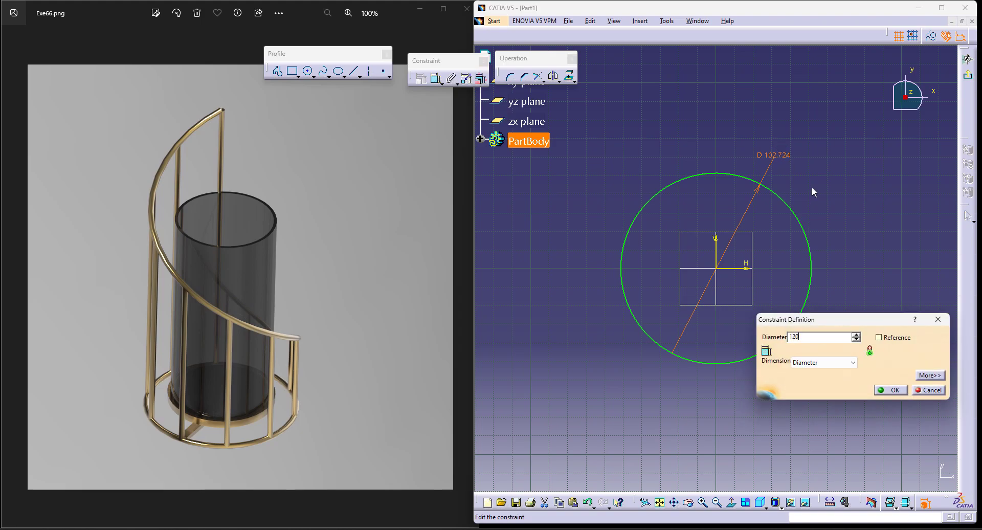
{"action": "key", "text": "Return"}
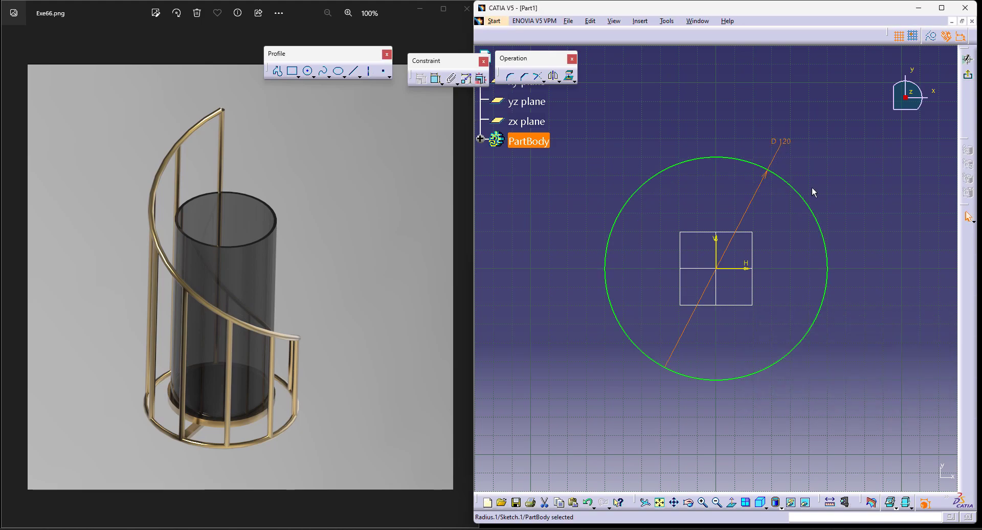
{"action": "left_click", "coordinate": [802, 158]}
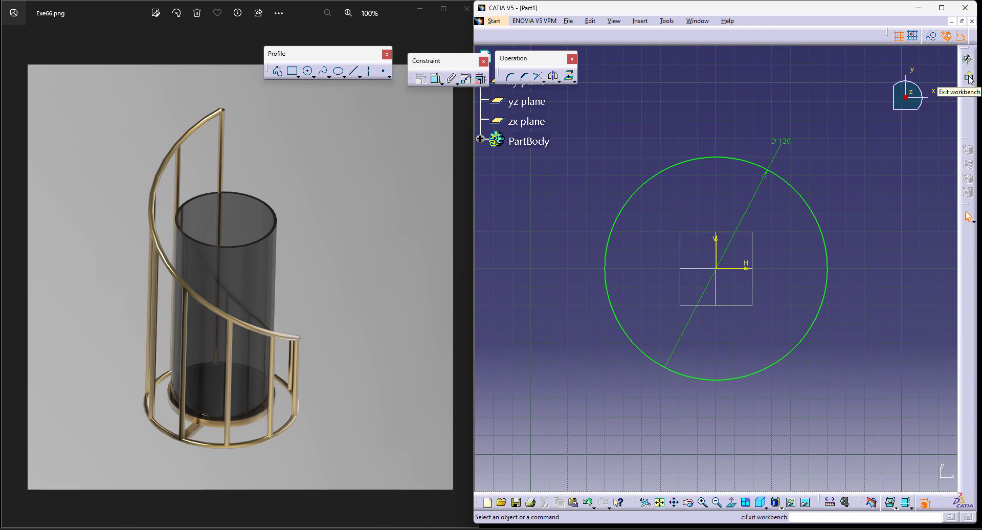
{"action": "left_click", "coordinate": [970, 78]}
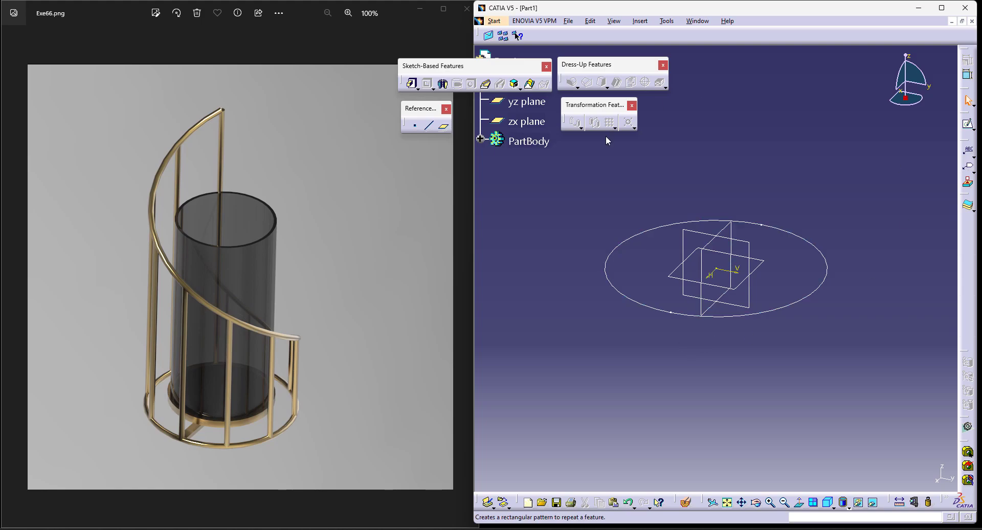
Step: Begin a reference plane of type Normal to curve, using the 120 mm circle sketch as its curve
{"action": "left_click", "coordinate": [444, 126]}
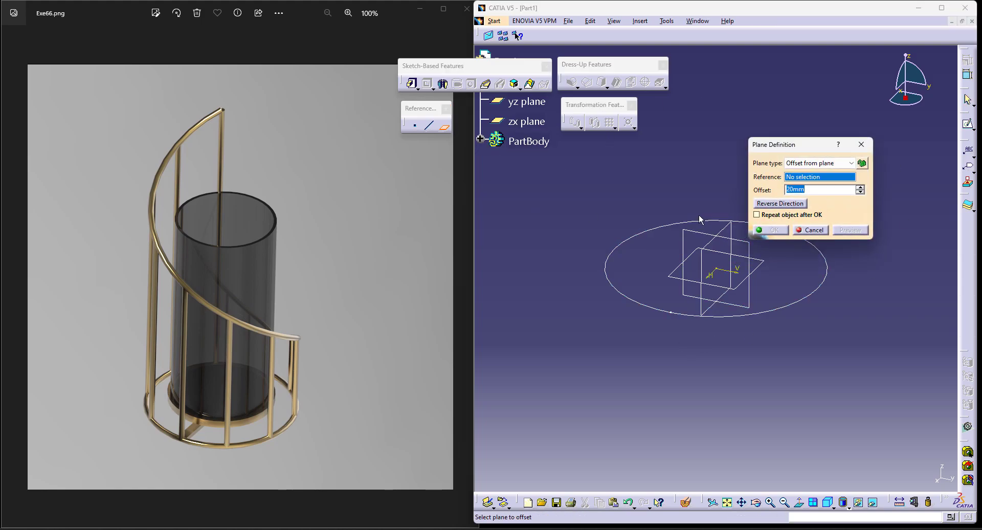
{"action": "middle_click_drag", "start_coordinate": [700, 219], "coordinate": [656, 215]}
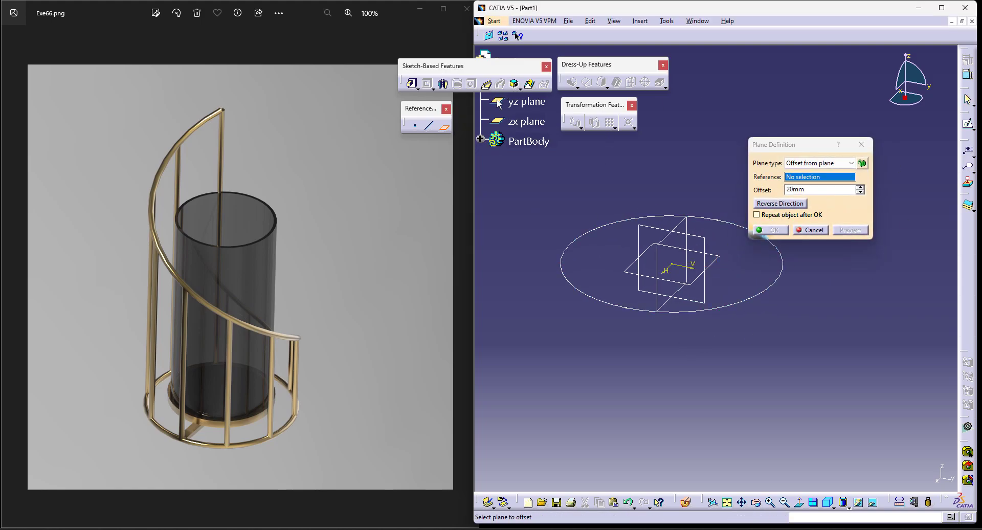
{"action": "left_click", "coordinate": [852, 162]}
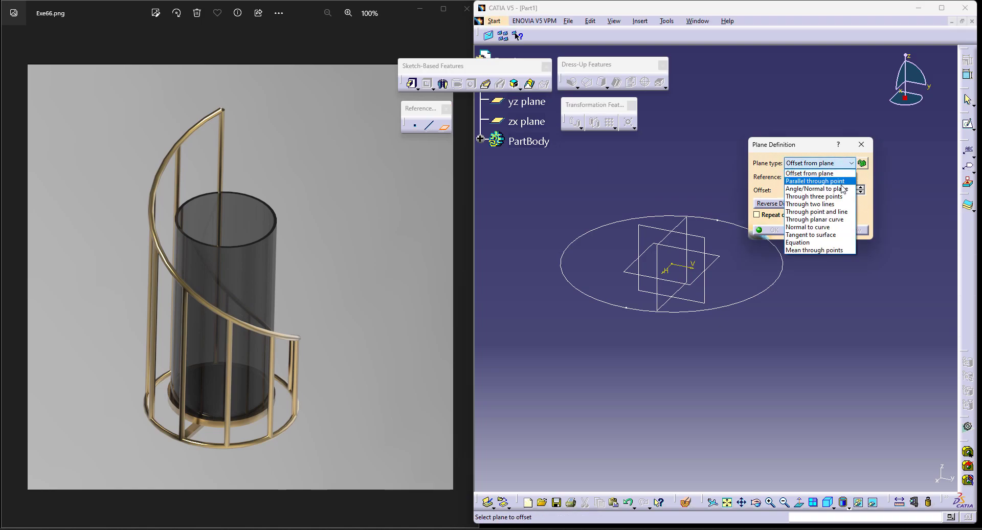
{"action": "left_click", "coordinate": [845, 227]}
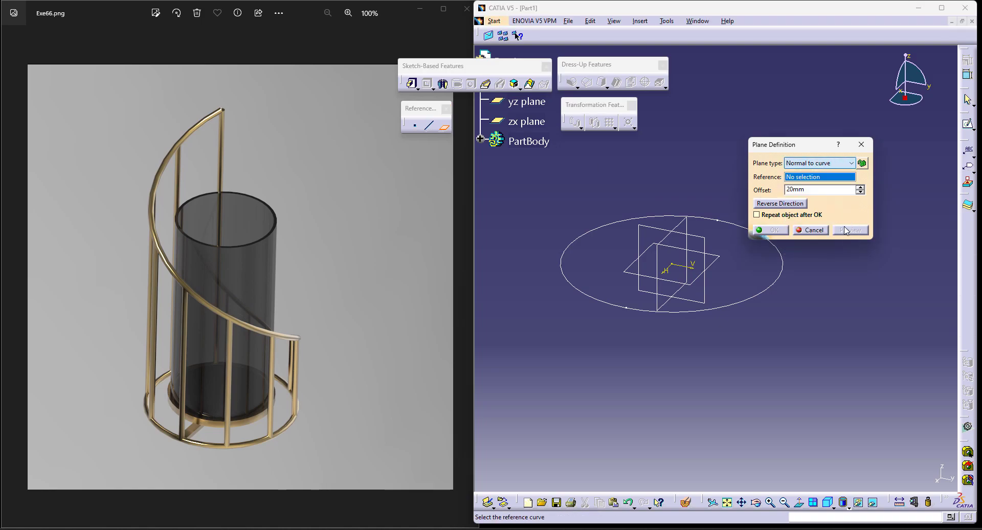
{"action": "left_click", "coordinate": [782, 254]}
{"action": "left_click", "coordinate": [808, 301]}
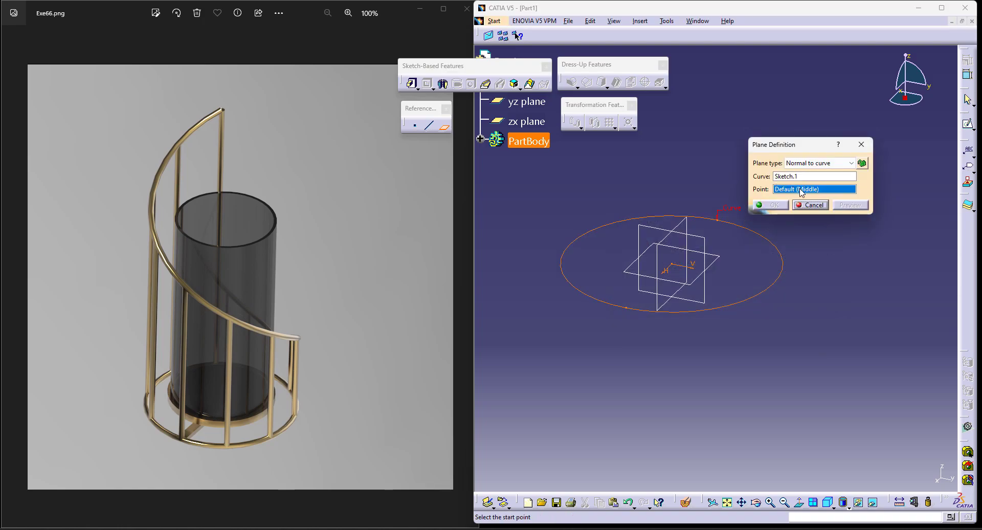
Step: Define the plane's point on the circle at a curve length ratio of 1 and create the plane
{"action": "right_click", "coordinate": [801, 191]}
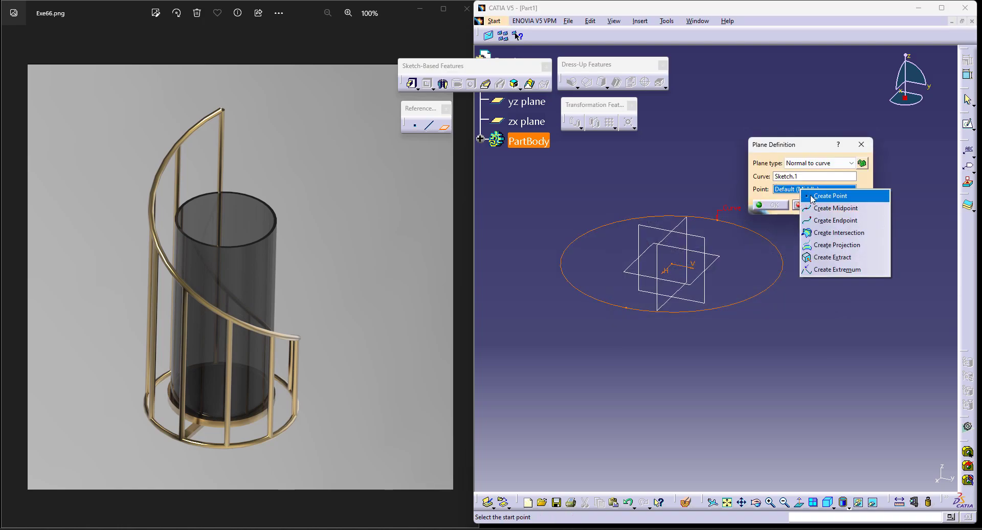
{"action": "left_click", "coordinate": [828, 196]}
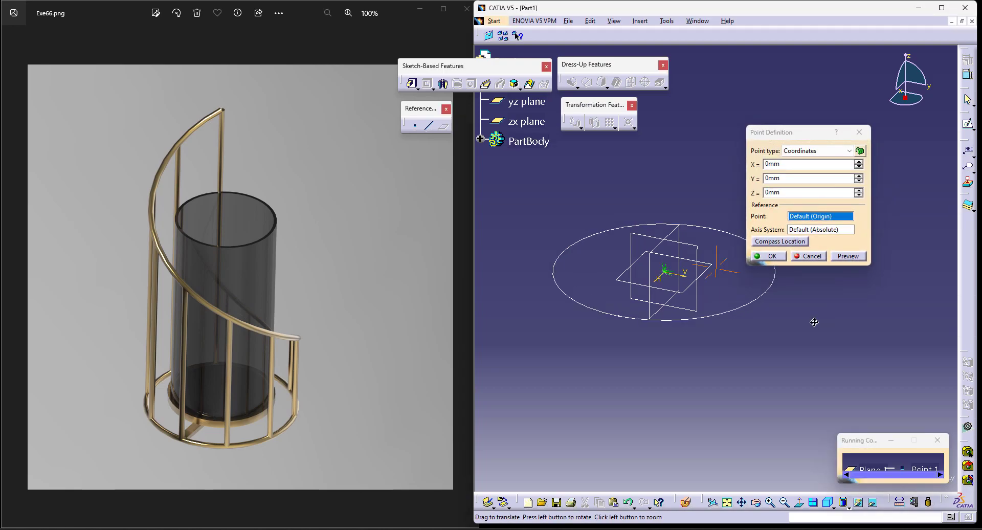
{"action": "left_click", "coordinate": [808, 150]}
{"action": "left_click", "coordinate": [798, 166]}
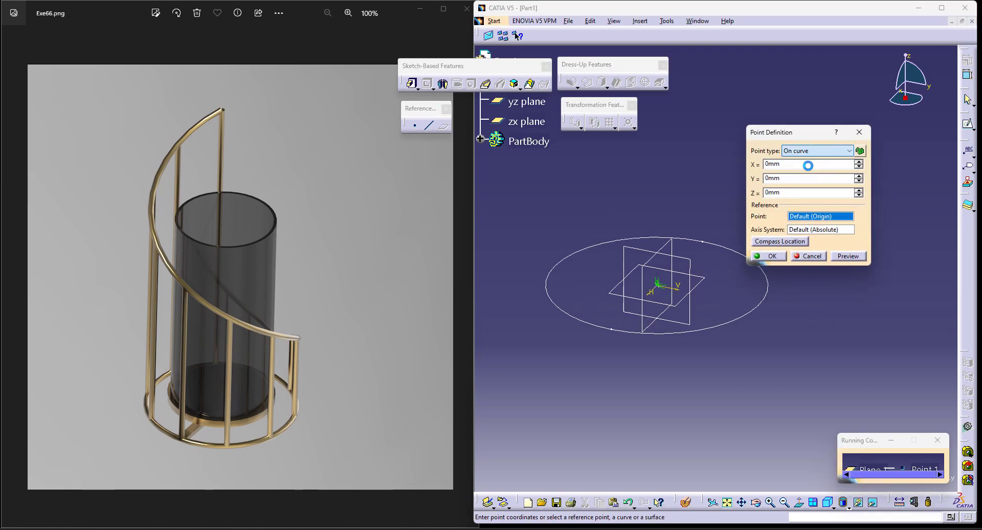
{"action": "left_click", "coordinate": [719, 321]}
{"action": "left_click", "coordinate": [793, 209]}
{"action": "double_click", "coordinate": [789, 225]}
{"action": "type", "text": "1"}
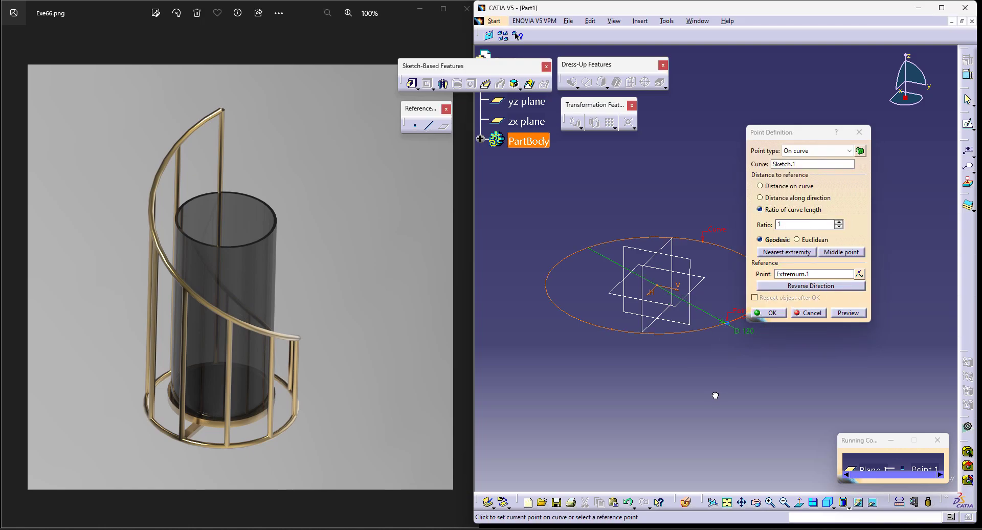
{"action": "left_click", "coordinate": [770, 312]}
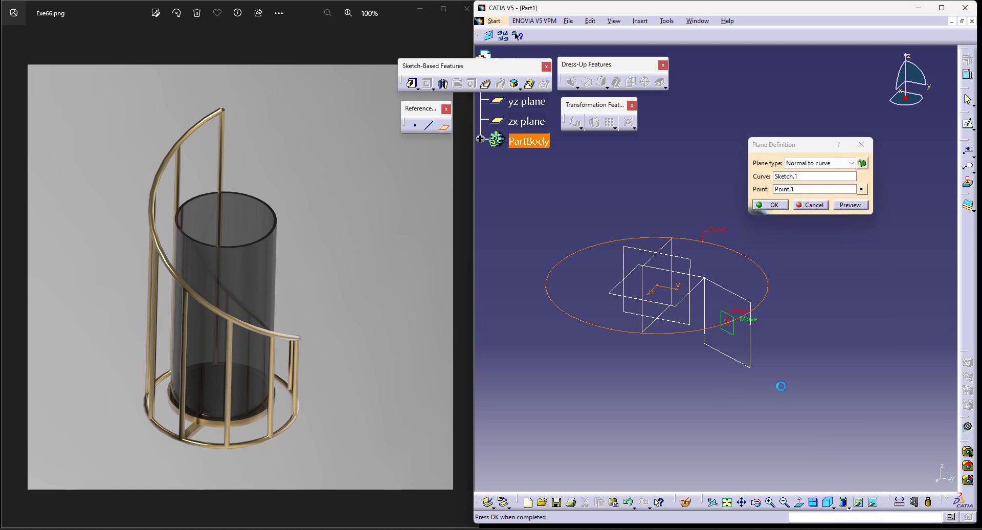
{"action": "left_click", "coordinate": [769, 207]}
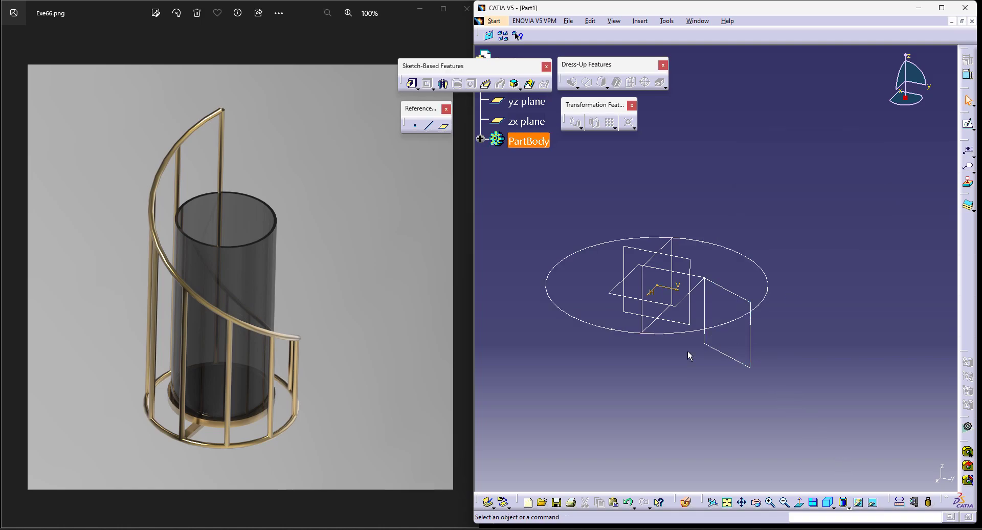
Step: Show the hidden reference point nested under the new plane in the part tree
{"action": "left_click", "coordinate": [480, 139]}
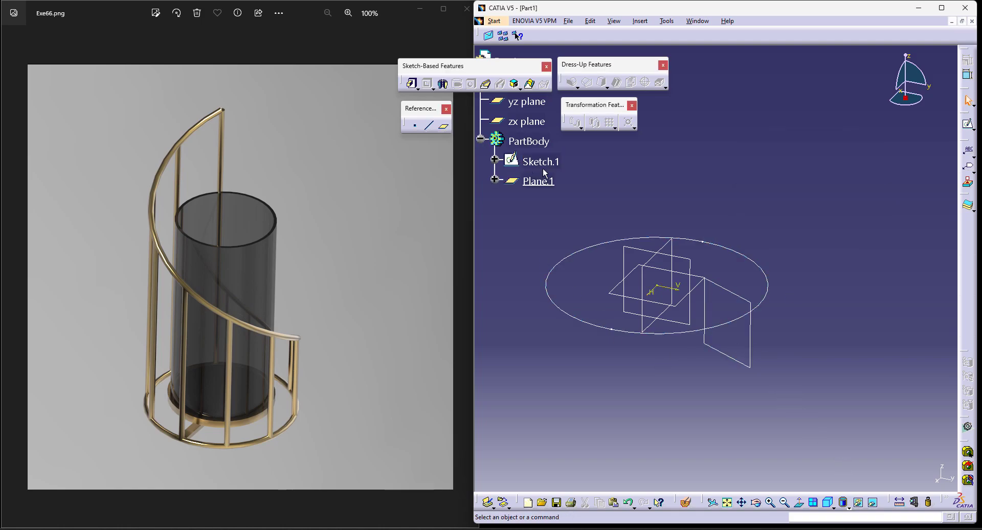
{"action": "left_click", "coordinate": [495, 180]}
{"action": "right_click", "coordinate": [547, 201]}
{"action": "left_click", "coordinate": [598, 231]}
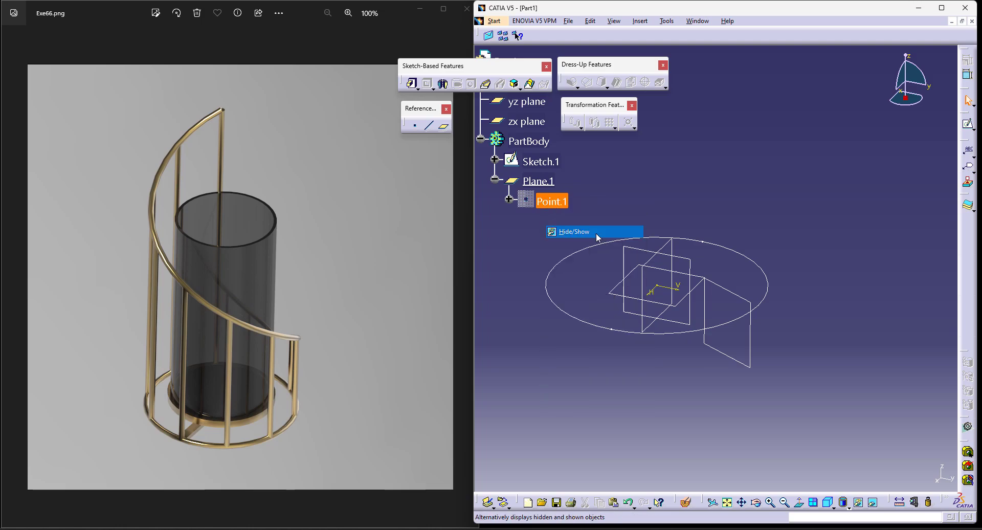
{"action": "left_click", "coordinate": [495, 179]}
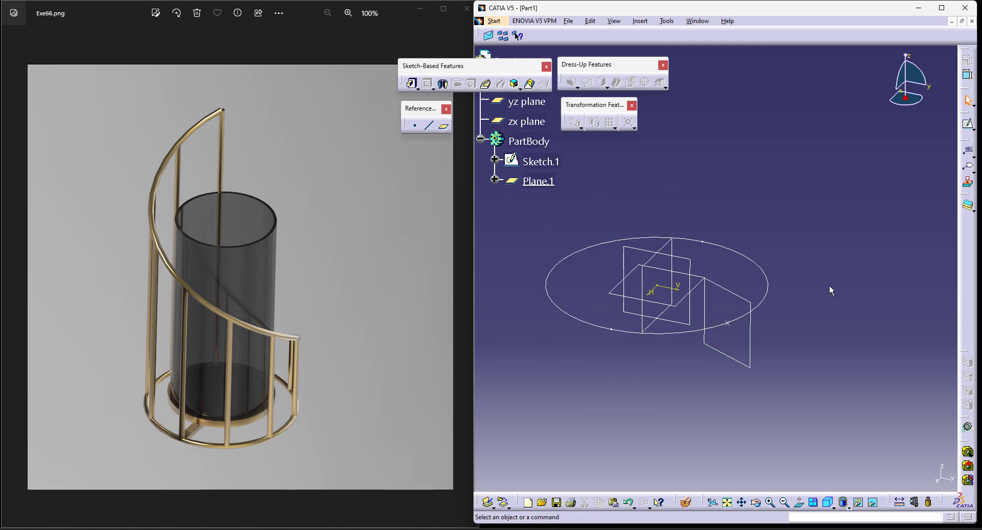
Step: Start a sketch on the plane normal to the circle and project the reference point into it as a construction element
{"action": "middle_click_drag", "start_coordinate": [830, 287], "coordinate": [854, 291]}
{"action": "left_click", "coordinate": [968, 125]}
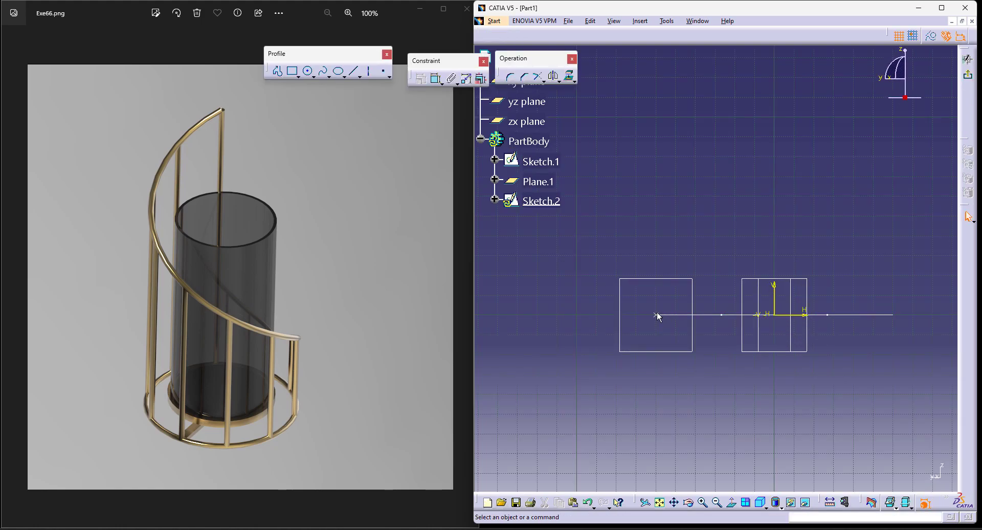
{"action": "left_click", "coordinate": [657, 314]}
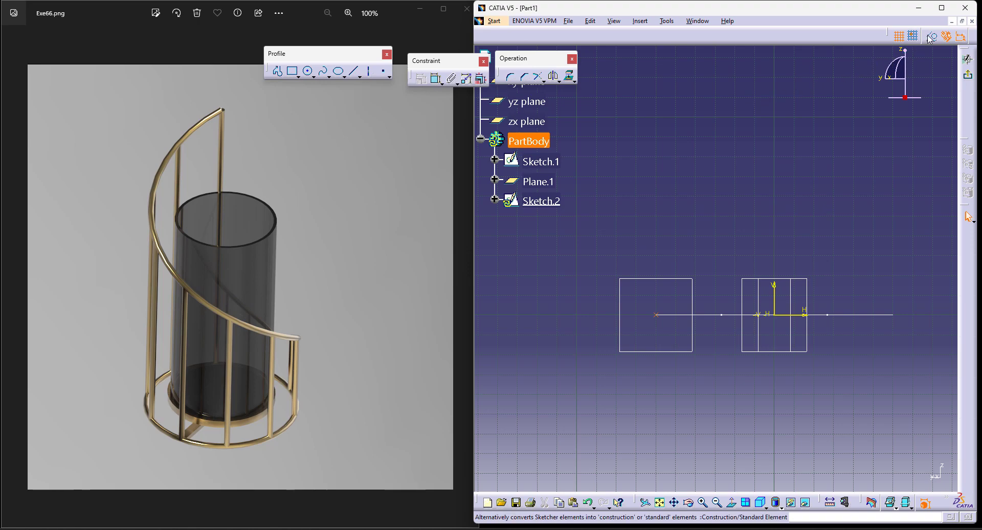
{"action": "left_click", "coordinate": [570, 76]}
{"action": "left_click", "coordinate": [695, 134]}
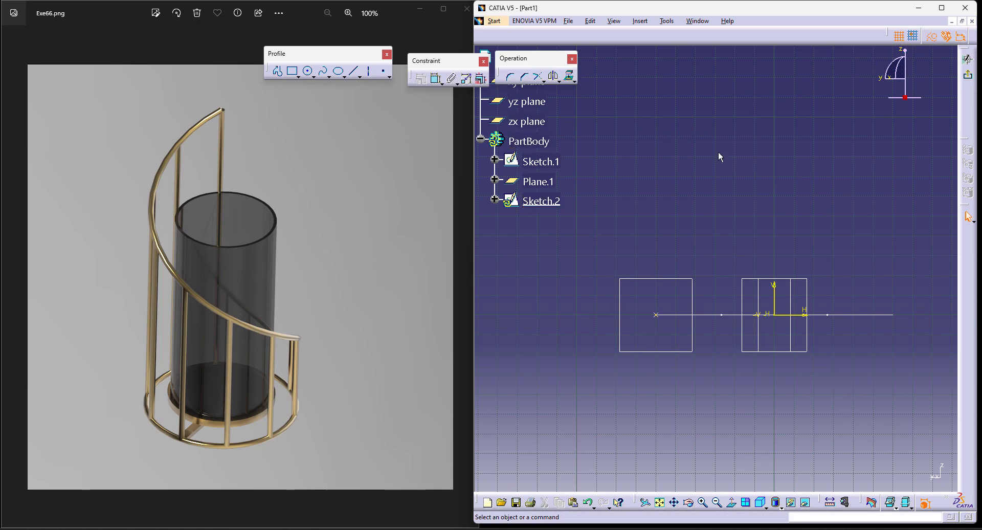
{"action": "left_click", "coordinate": [932, 37]}
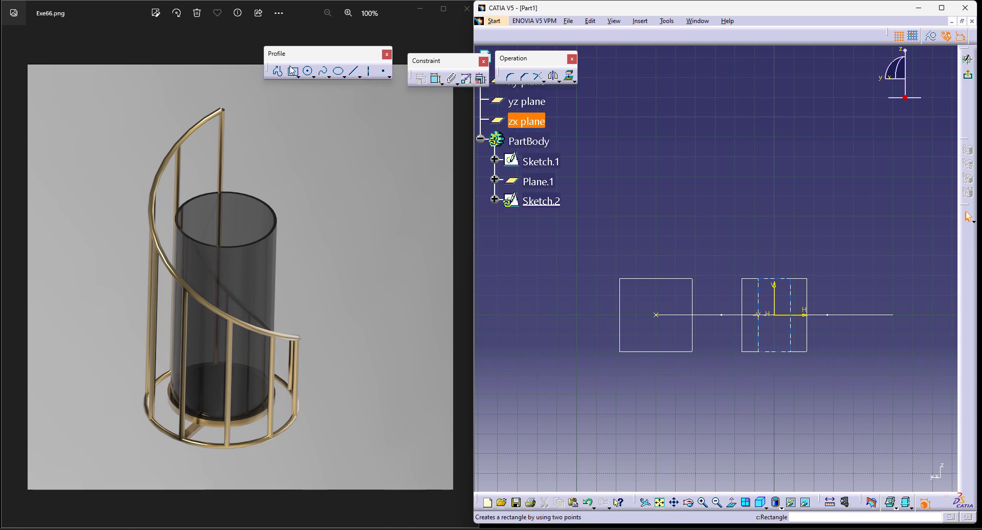
Step: Draw a circle of about 6.2 mm radius directly below the reference point, with its circumference passing through the point
{"action": "left_click", "coordinate": [308, 71]}
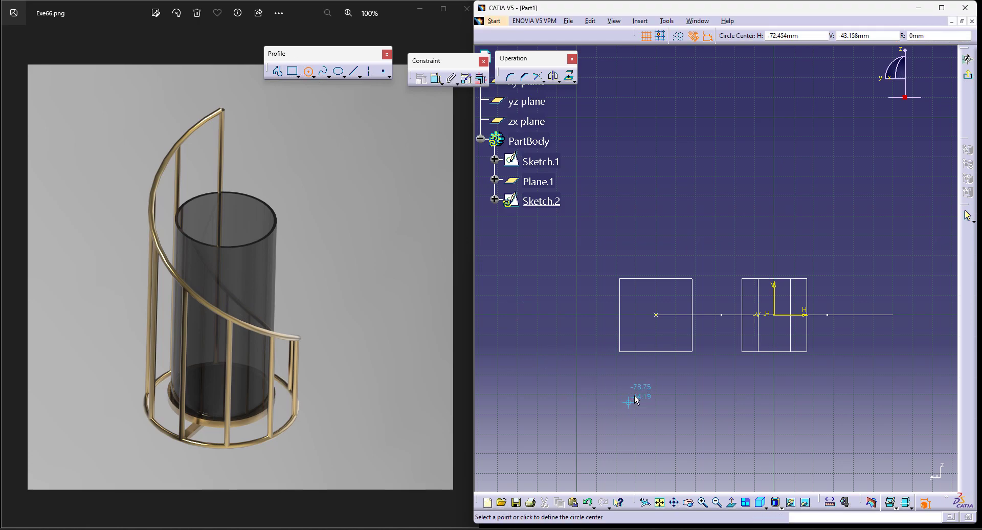
{"action": "left_click", "coordinate": [656, 328]}
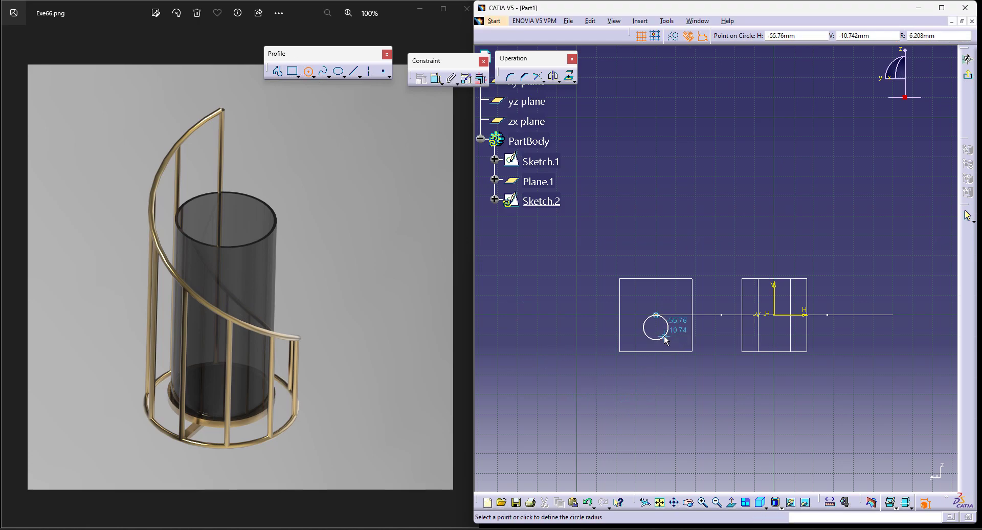
{"action": "left_click", "coordinate": [667, 335]}
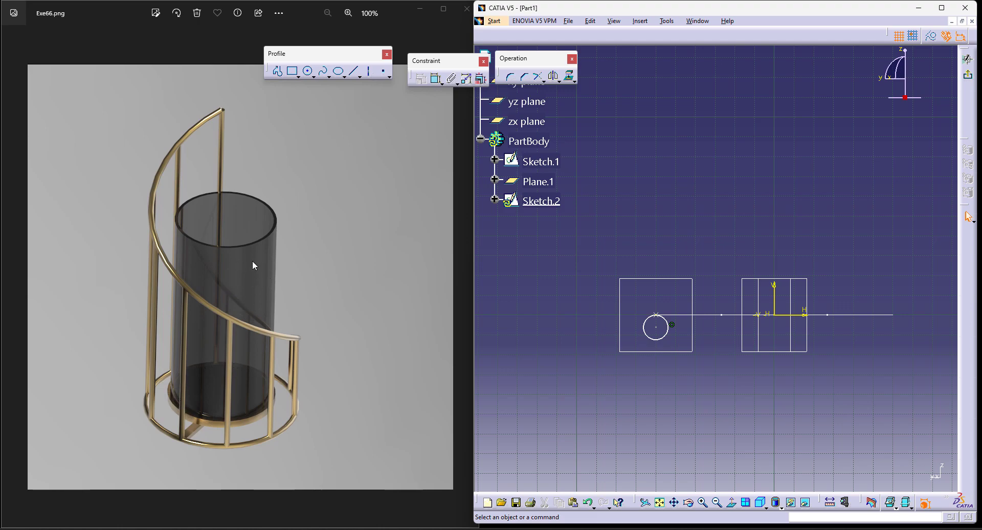
Step: Dimension the diameter of the circle below the reference point and set it to 4 mm
{"action": "left_click", "coordinate": [435, 79]}
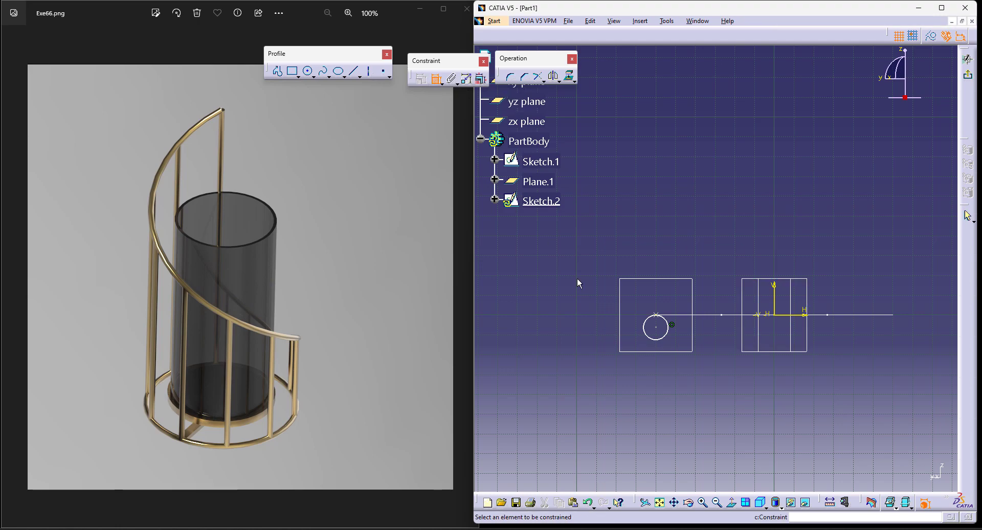
{"action": "left_click", "coordinate": [678, 369]}
{"action": "double_click", "coordinate": [676, 365]}
{"action": "type", "text": "4"}
{"action": "key", "text": "Return"}
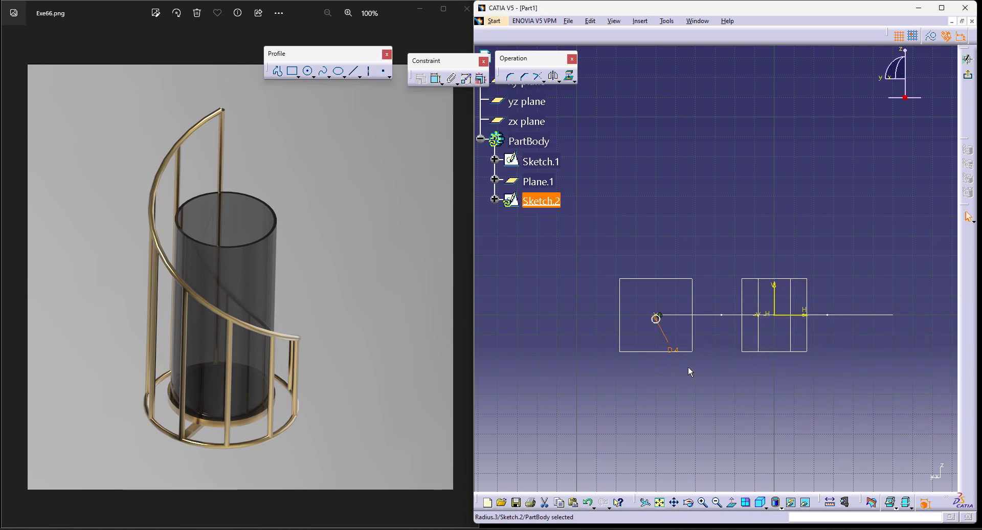
Step: Change the profile circle's diameter to 6 mm
{"action": "middle_click_drag", "start_coordinate": [726, 453], "coordinate": [651, 430], "text": "ctrl"}
{"action": "double_click", "coordinate": [627, 448]}
{"action": "type", "text": "6mm"}
{"action": "key", "text": "Return"}
{"action": "middle_click_drag", "start_coordinate": [703, 456], "coordinate": [706, 408]}
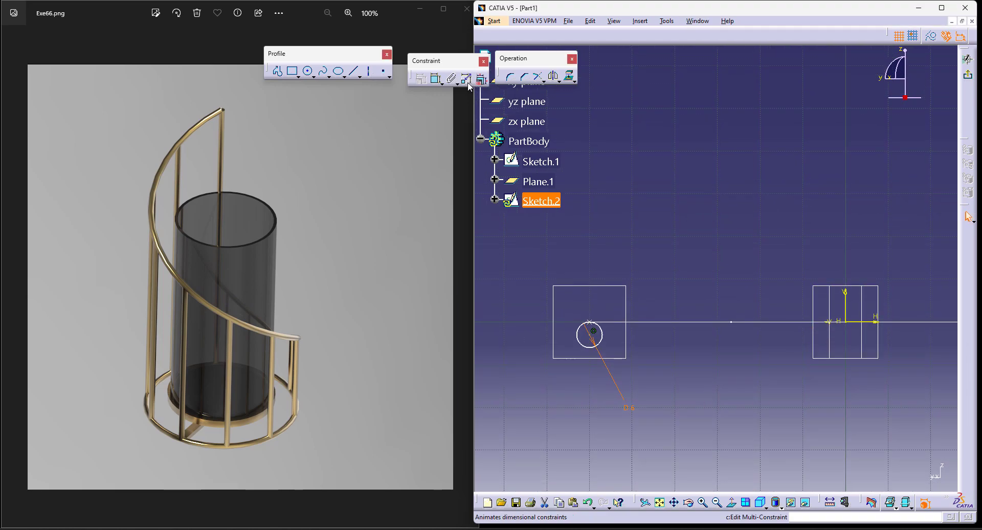
Step: Constrain the profile circle tangent to the horizontal line through the reference point and exit the sketch
{"action": "left_click", "coordinate": [437, 80]}
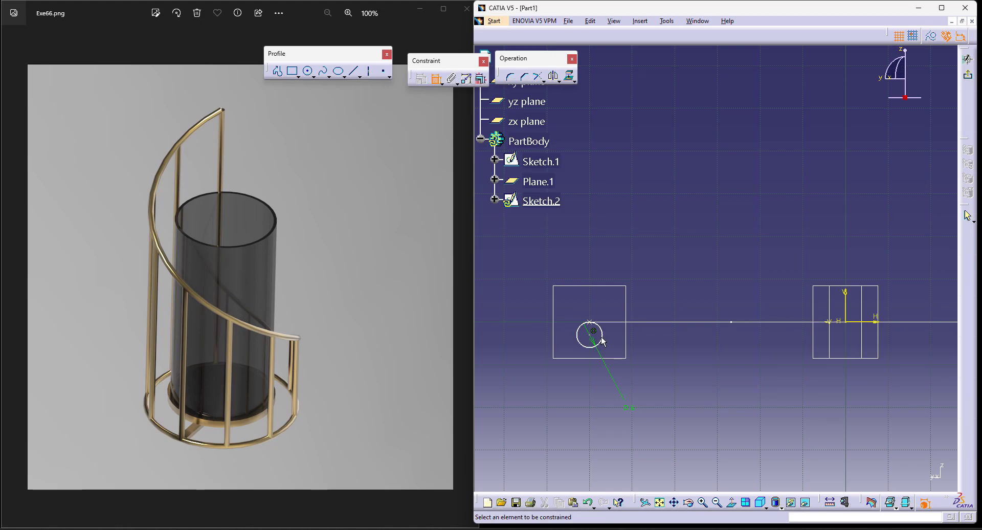
{"action": "left_click", "coordinate": [602, 333]}
{"action": "left_click", "coordinate": [612, 322]}
{"action": "right_click", "coordinate": [623, 247]}
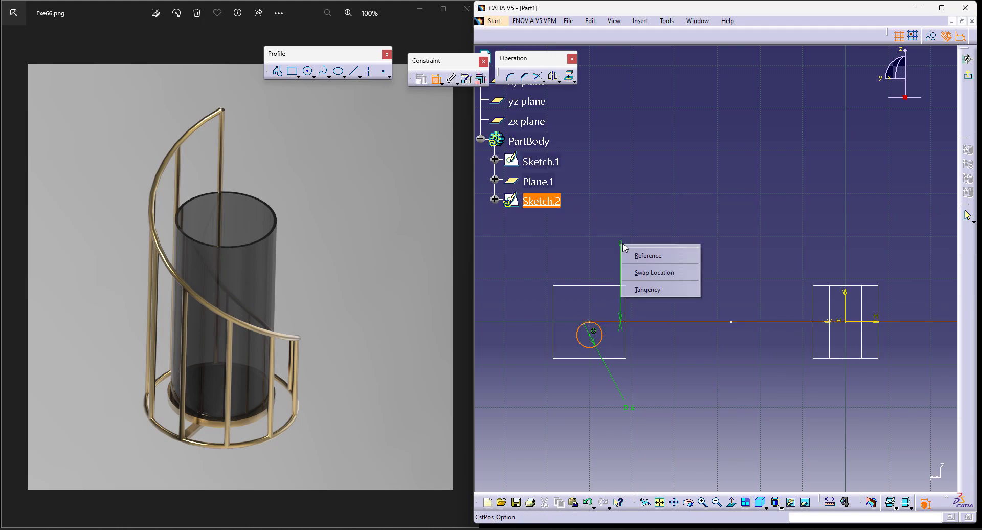
{"action": "left_click", "coordinate": [656, 290]}
{"action": "left_click", "coordinate": [967, 77]}
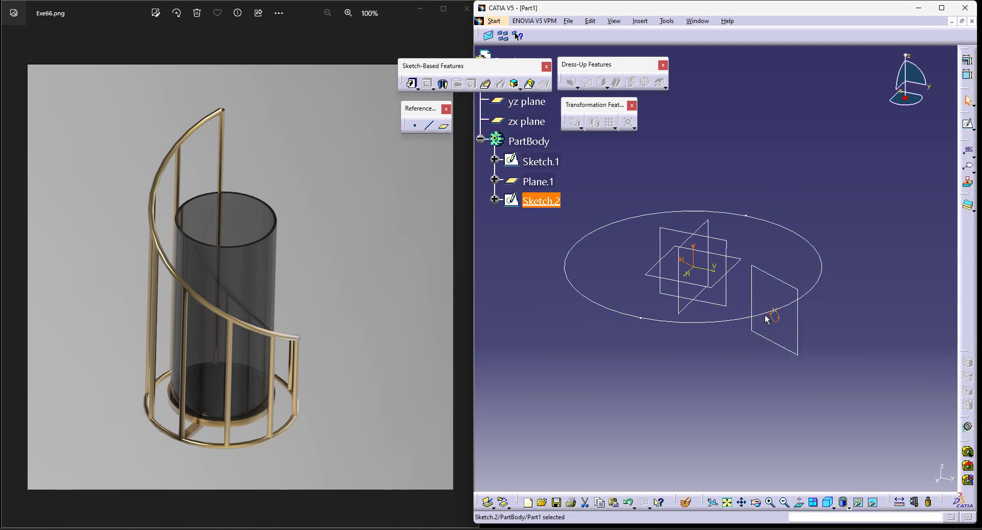
Step: Create a rib sweeping the 6 mm circle along the large circle of Sketch.1, and collapse the rib in the part tree
{"action": "left_click", "coordinate": [486, 84]}
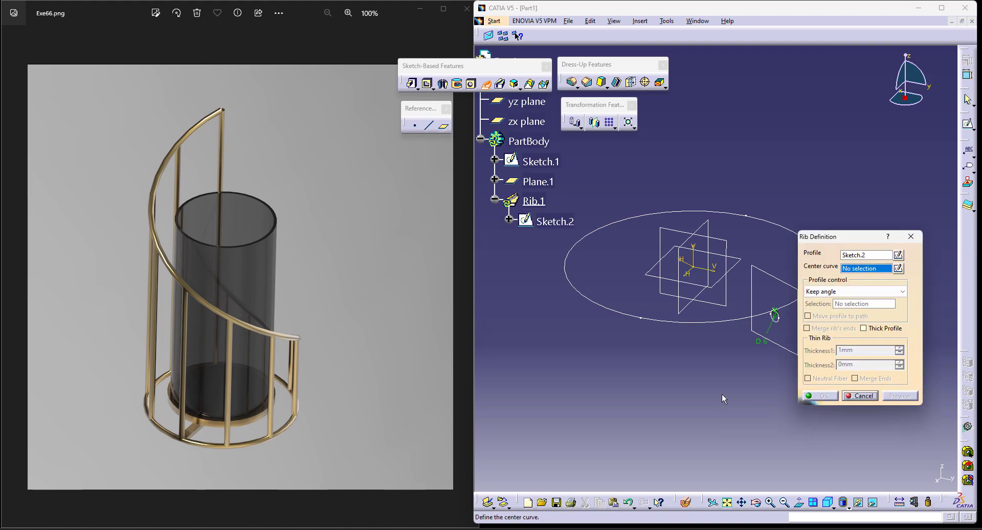
{"action": "left_click", "coordinate": [732, 320]}
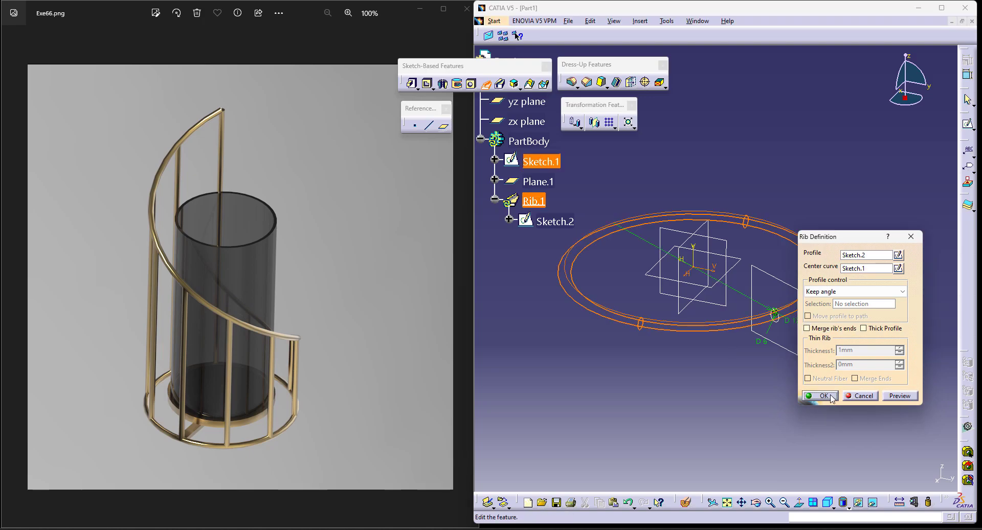
{"action": "left_click", "coordinate": [830, 397]}
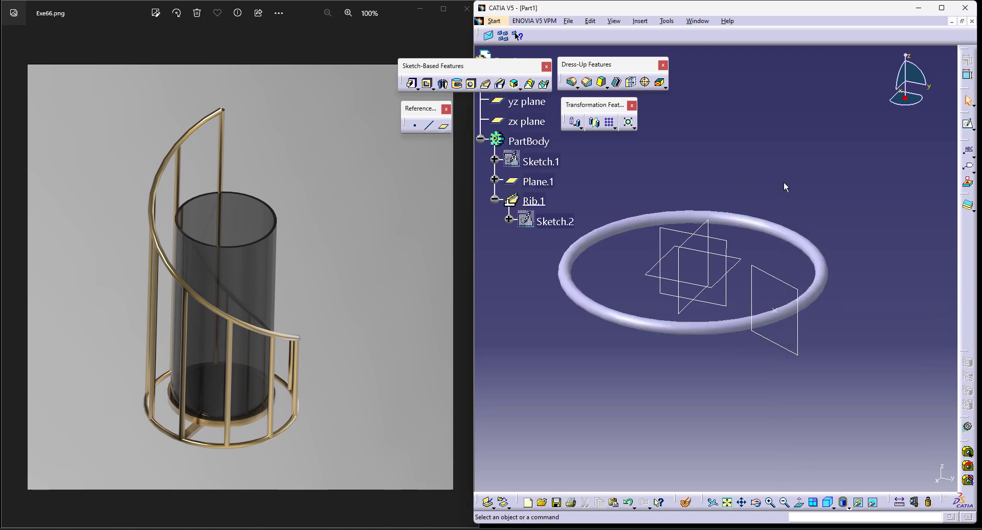
{"action": "left_click", "coordinate": [494, 200]}
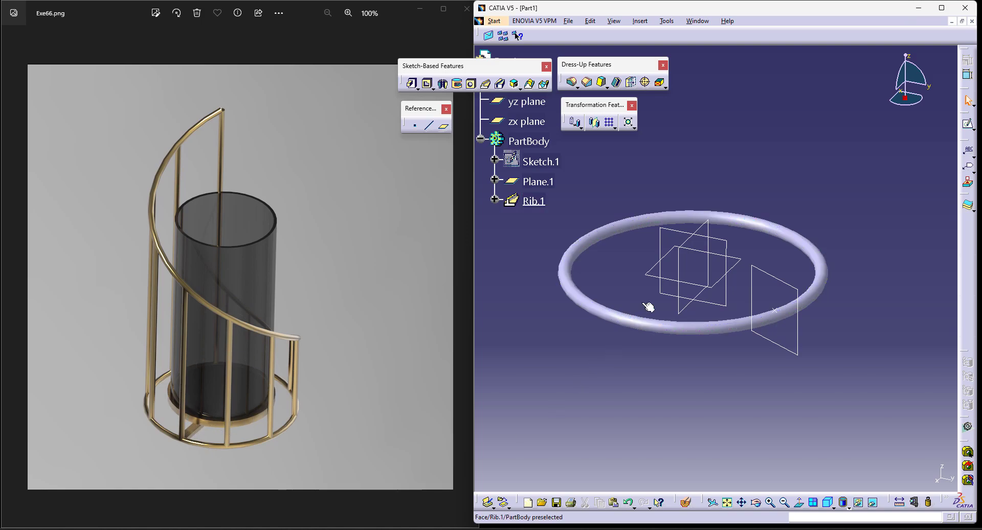
Step: Sketch a rectangle about 6.6 by 2.6 mm on the zx plane and dimension its upper edge 1 mm below the ring's upper edge
{"action": "left_click", "coordinate": [679, 244]}
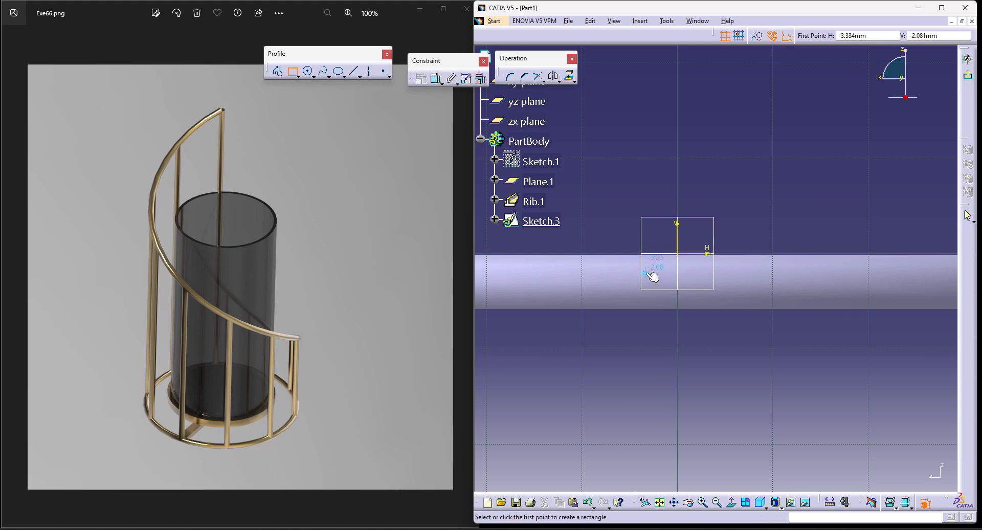
{"action": "left_click", "coordinate": [714, 294]}
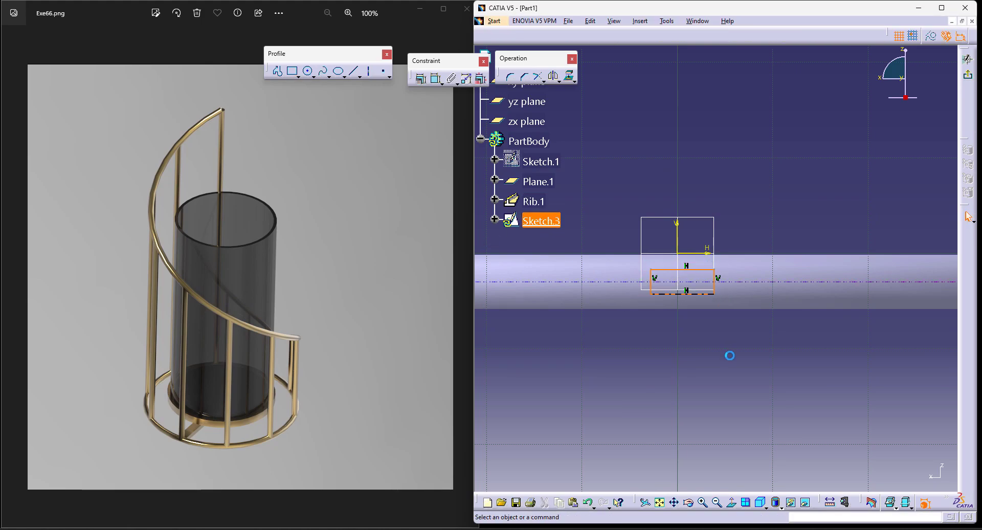
{"action": "left_click", "coordinate": [436, 78]}
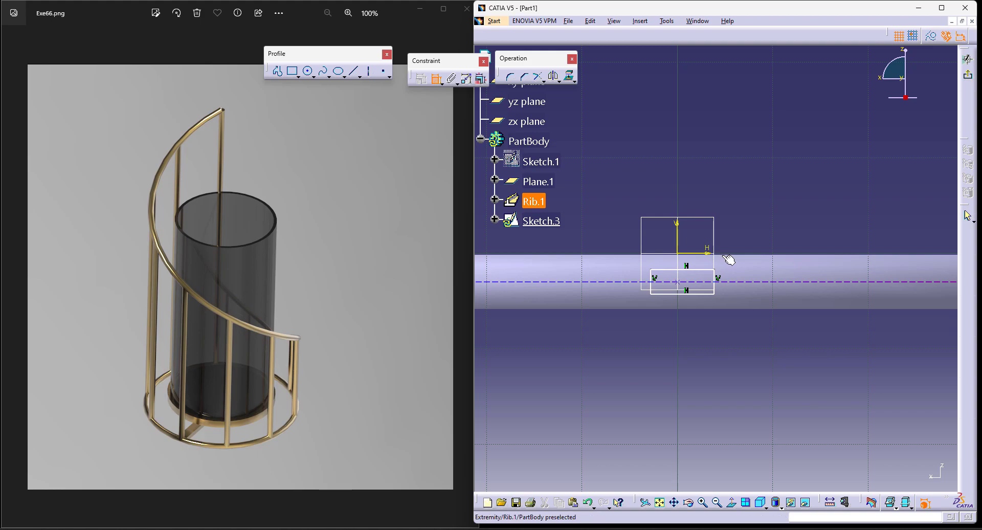
{"action": "left_click", "coordinate": [750, 214]}
{"action": "double_click", "coordinate": [750, 214]}
{"action": "type", "text": "1"}
{"action": "key", "text": "Return"}
{"action": "left_click", "coordinate": [738, 394]}
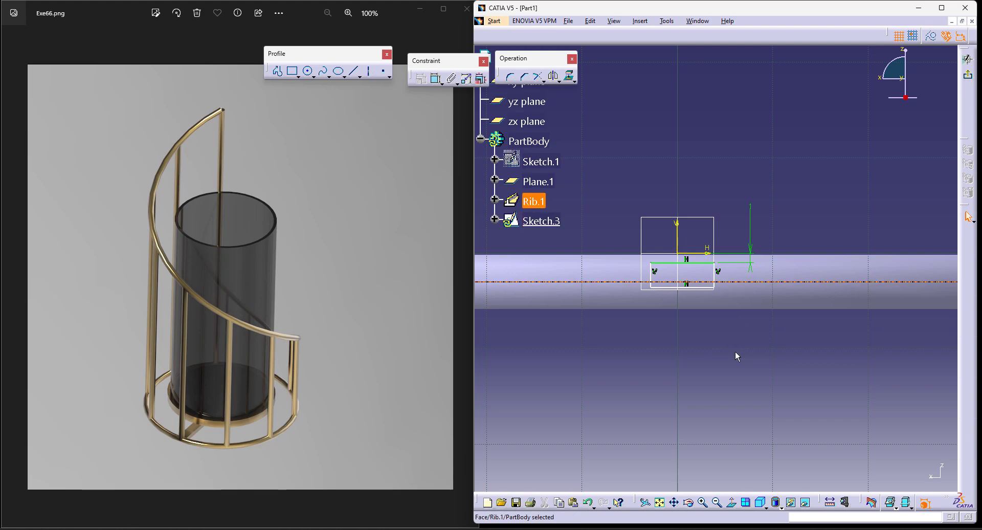
Step: Dimension the rectangle's height and set it to 5 mm
{"action": "left_click", "coordinate": [720, 275]}
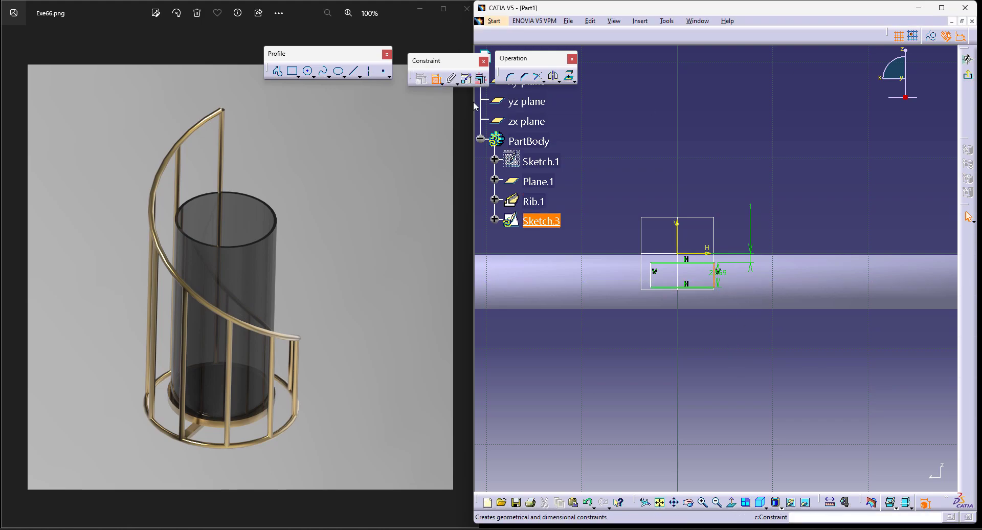
{"action": "left_click", "coordinate": [805, 225]}
{"action": "double_click", "coordinate": [792, 215]}
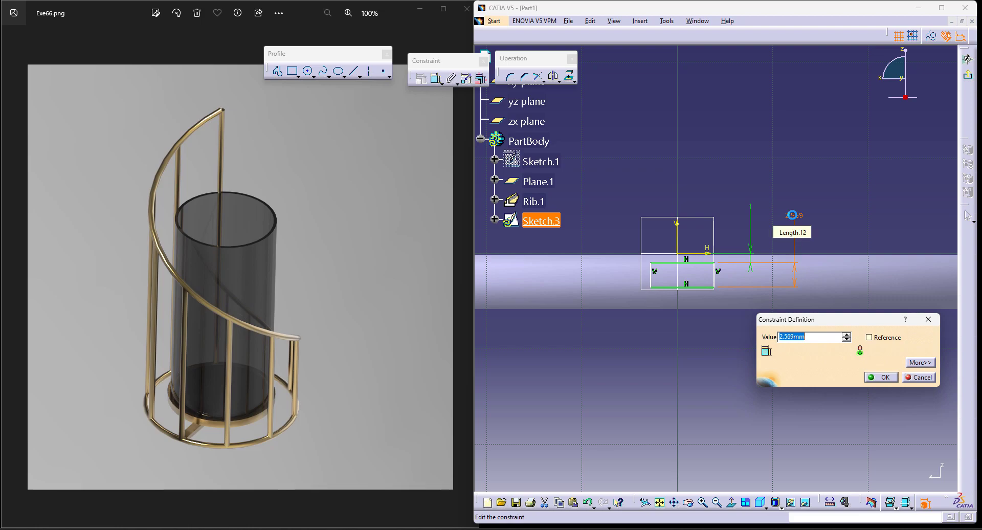
{"action": "type", "text": "5"}
{"action": "key", "text": "Return"}
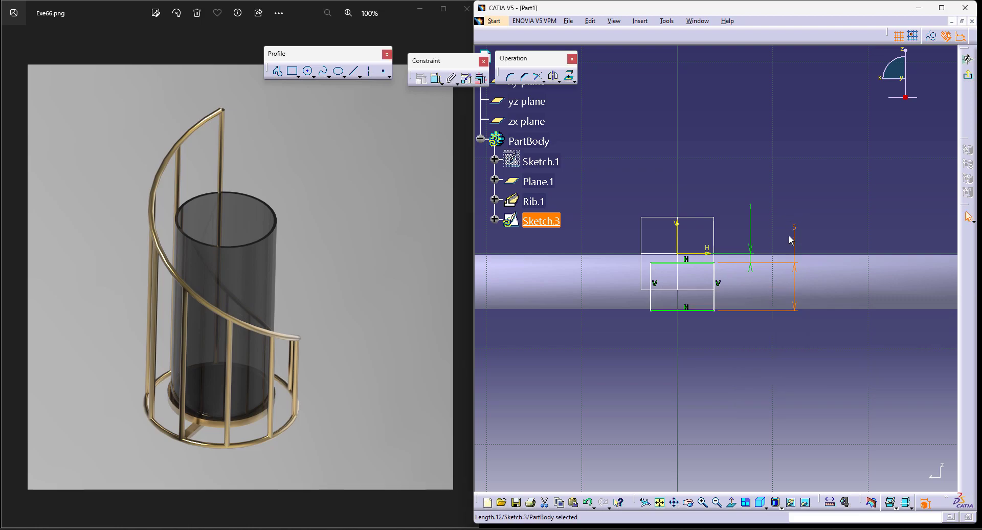
Step: Set the offset between the rectangle's upper edge and the top of the ring to 0.5 mm
{"action": "double_click", "coordinate": [794, 236]}
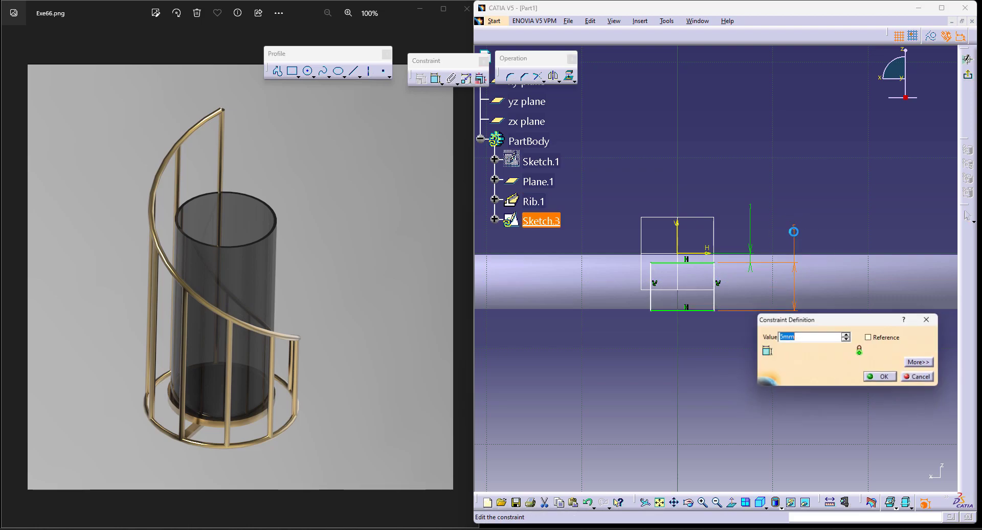
{"action": "double_click", "coordinate": [751, 206]}
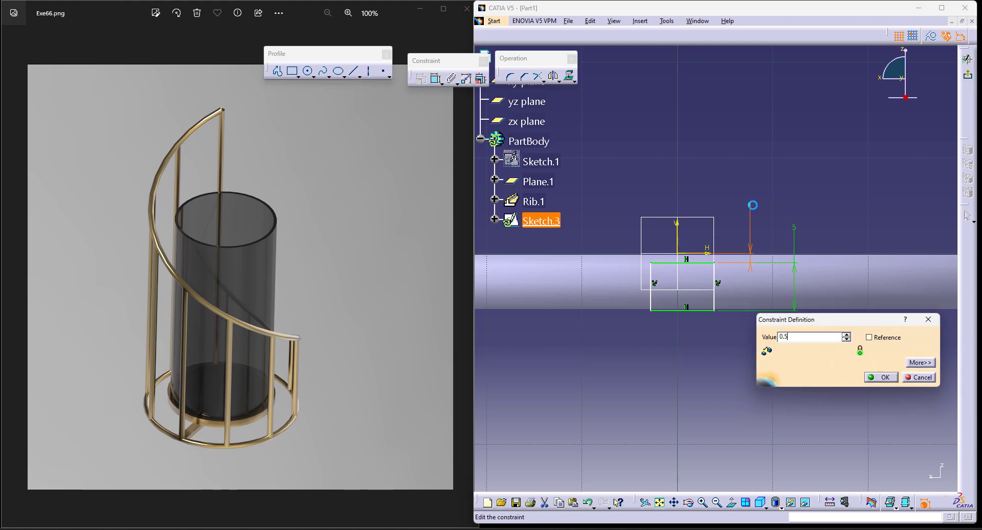
{"action": "key", "text": "Return"}
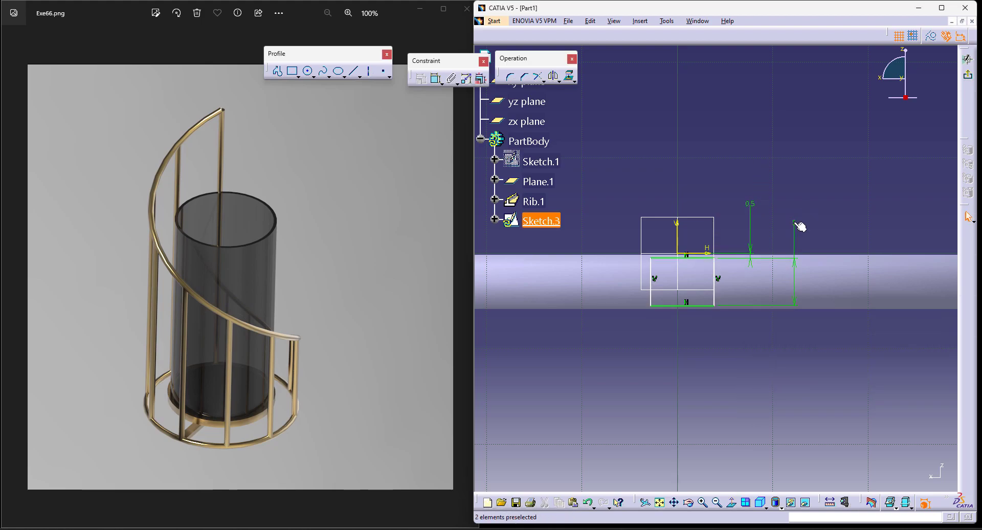
Step: Try a rectangle height of 4 mm and set it back to 5 mm
{"action": "double_click", "coordinate": [793, 222]}
{"action": "type", "text": "4"}
{"action": "key", "text": "Return"}
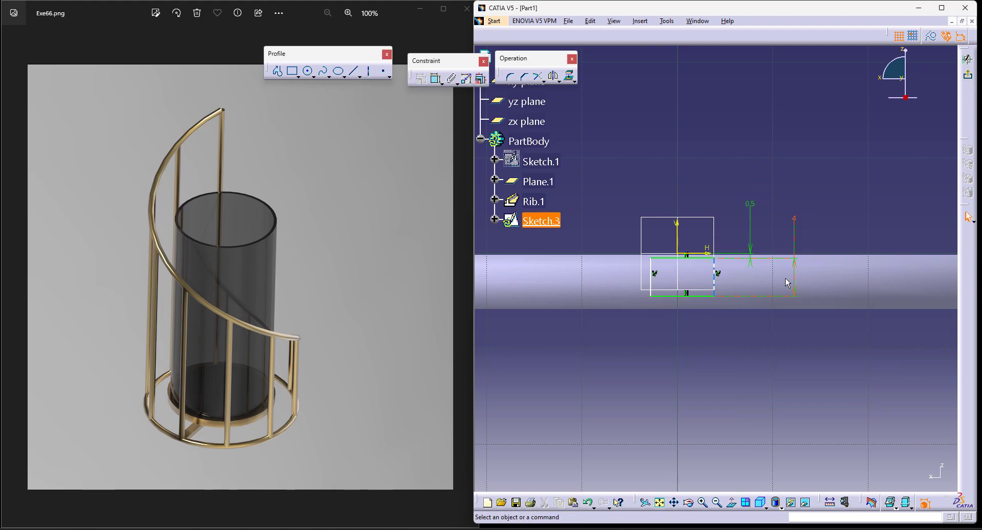
{"action": "double_click", "coordinate": [794, 221]}
{"action": "type", "text": "5"}
{"action": "key", "text": "Return"}
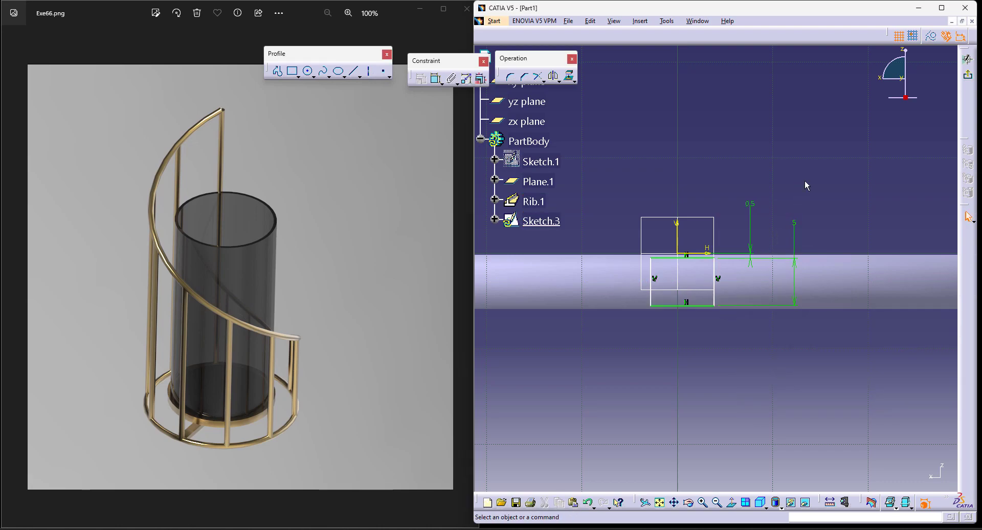
Step: Constrain the rectangle's two vertical sides symmetric about the vertical axis
{"action": "left_click", "coordinate": [658, 281]}
{"action": "left_click", "coordinate": [720, 282]}
{"action": "right_click", "coordinate": [705, 149]}
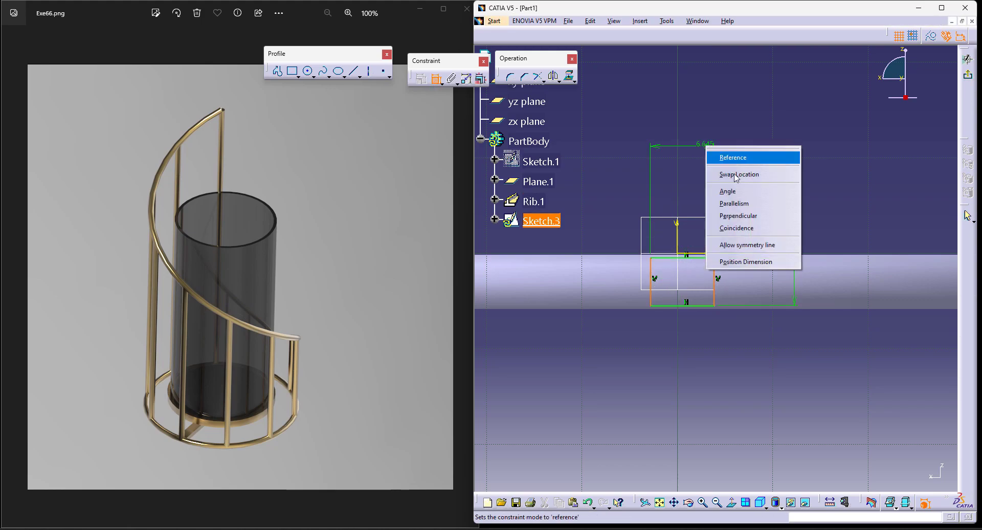
{"action": "left_click", "coordinate": [737, 244]}
{"action": "left_click", "coordinate": [678, 233]}
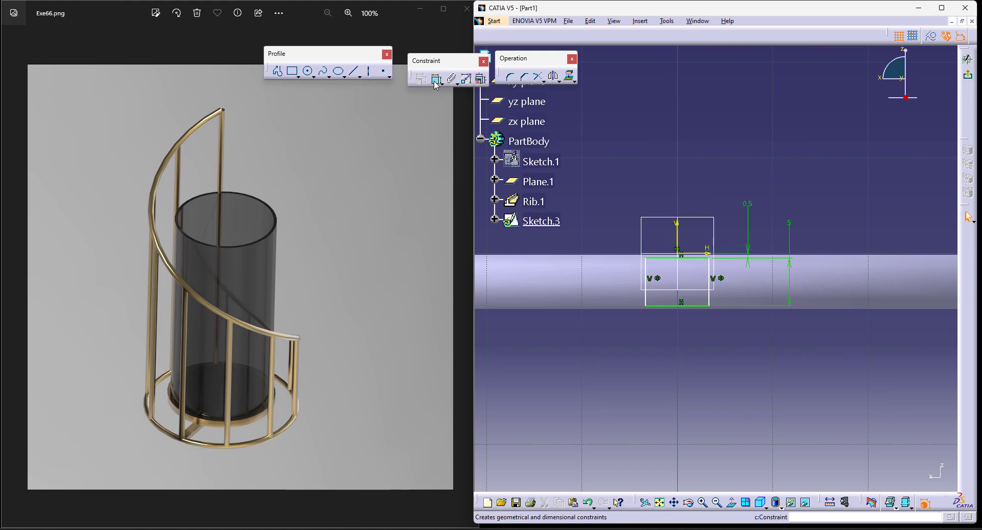
{"action": "left_click", "coordinate": [670, 306]}
{"action": "left_click", "coordinate": [673, 339]}
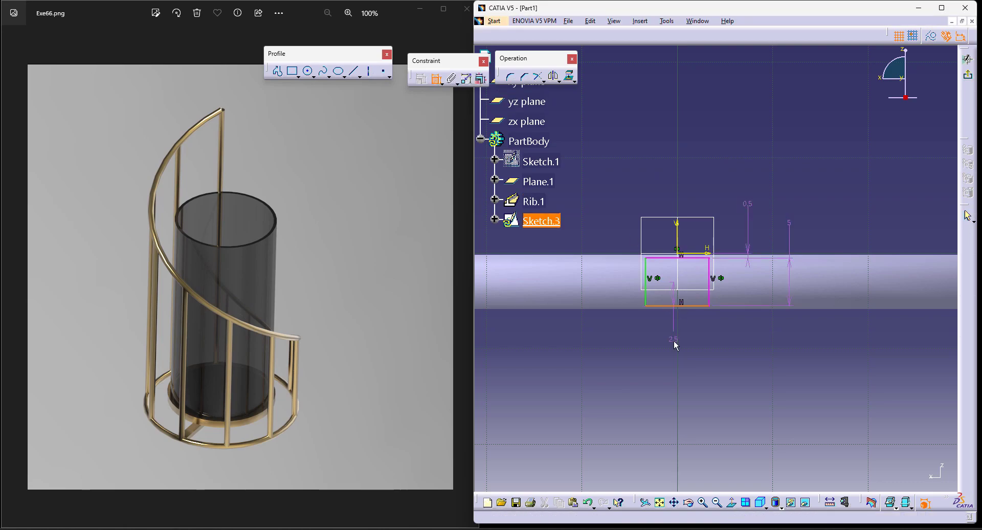
{"action": "key", "text": "ctrl+z"}
Step: Dimension the rectangle's lower edge with a length of 8 mm and exit the sketch
{"action": "left_click", "coordinate": [435, 79]}
{"action": "left_click", "coordinate": [689, 307]}
{"action": "left_click", "coordinate": [682, 337]}
{"action": "double_click", "coordinate": [682, 337]}
{"action": "type", "text": "8"}
{"action": "key", "text": "Return"}
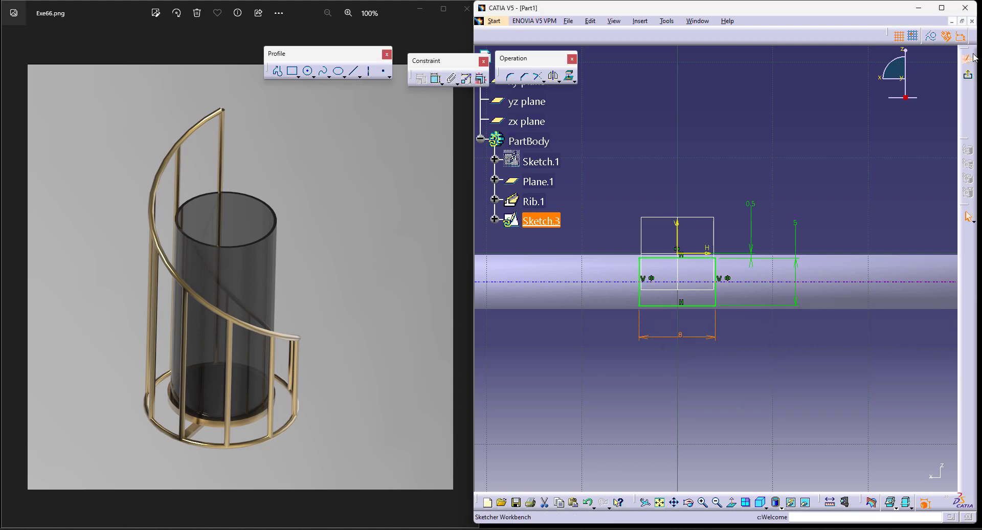
{"action": "left_click", "coordinate": [968, 78]}
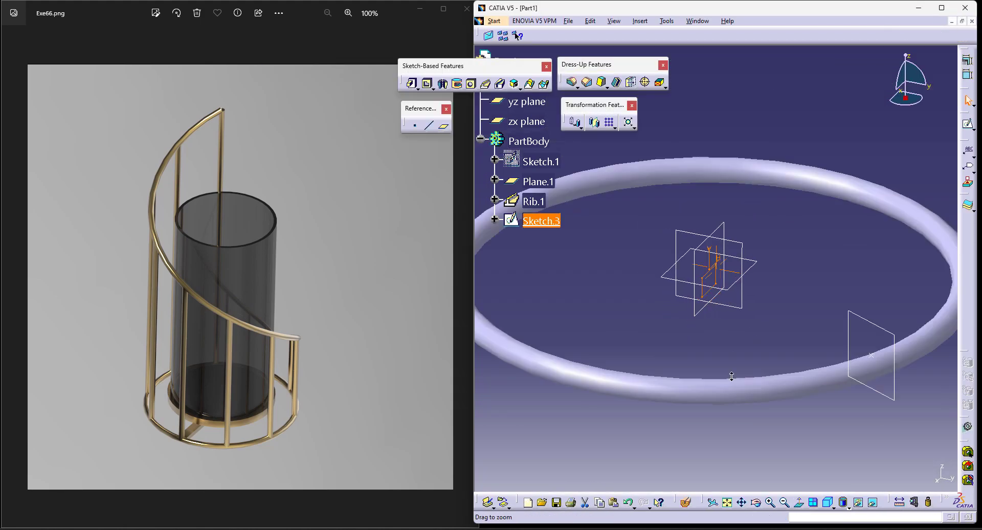
Step: Pad the rectangle with both the first and second limits set to Up to next, forming a crossbar across the ring
{"action": "left_click", "coordinate": [413, 84]}
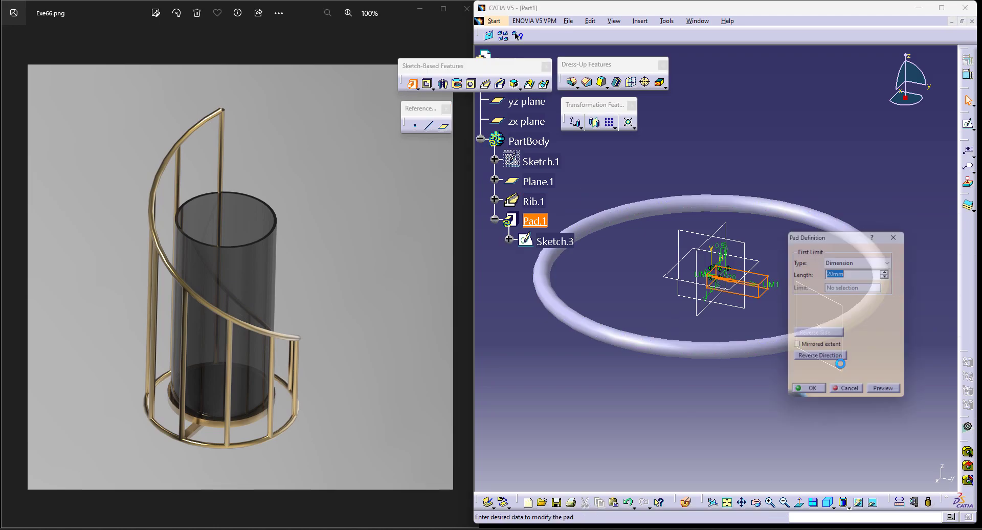
{"action": "left_click", "coordinate": [861, 260]}
{"action": "left_click", "coordinate": [862, 275]}
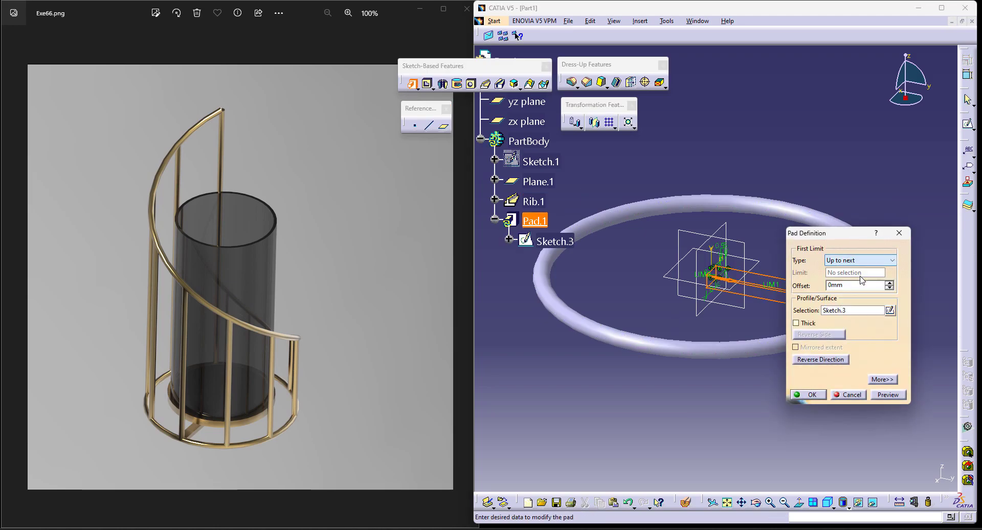
{"action": "left_click", "coordinate": [890, 383]}
{"action": "left_click", "coordinate": [941, 260]}
{"action": "left_click", "coordinate": [920, 278]}
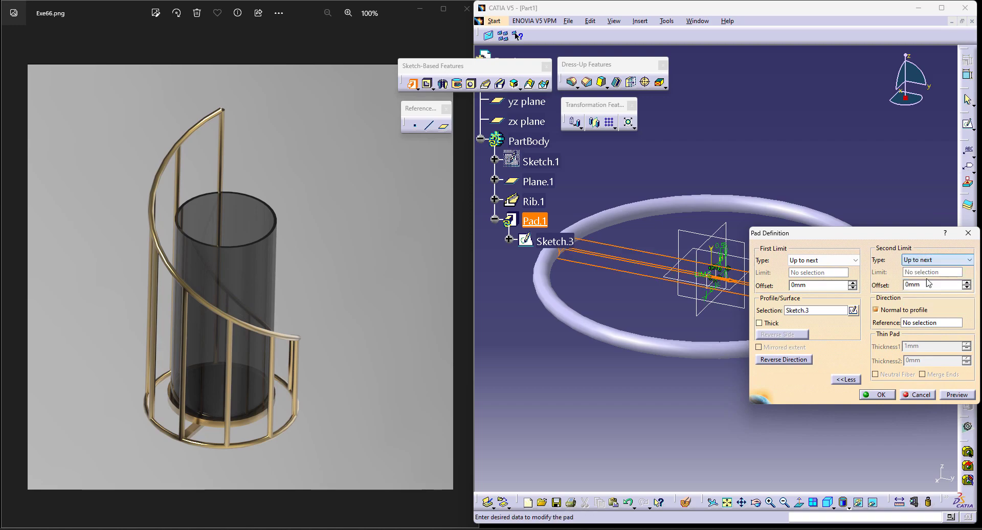
{"action": "left_click", "coordinate": [876, 394]}
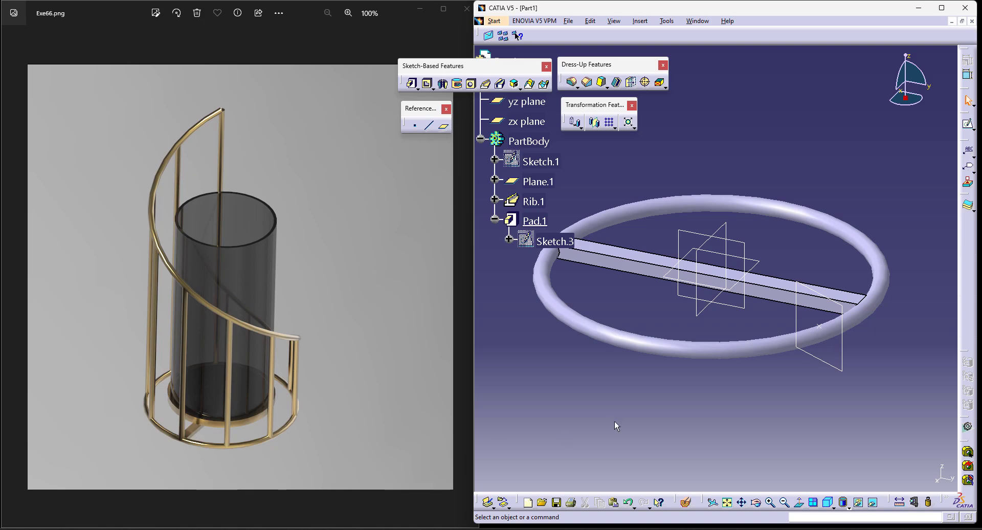
Step: Start a pad with a new sketch on the crossbar's top face and draw a small circle beside the bar
{"action": "middle_click_drag", "start_coordinate": [722, 444], "coordinate": [722, 428], "text": "ctrl"}
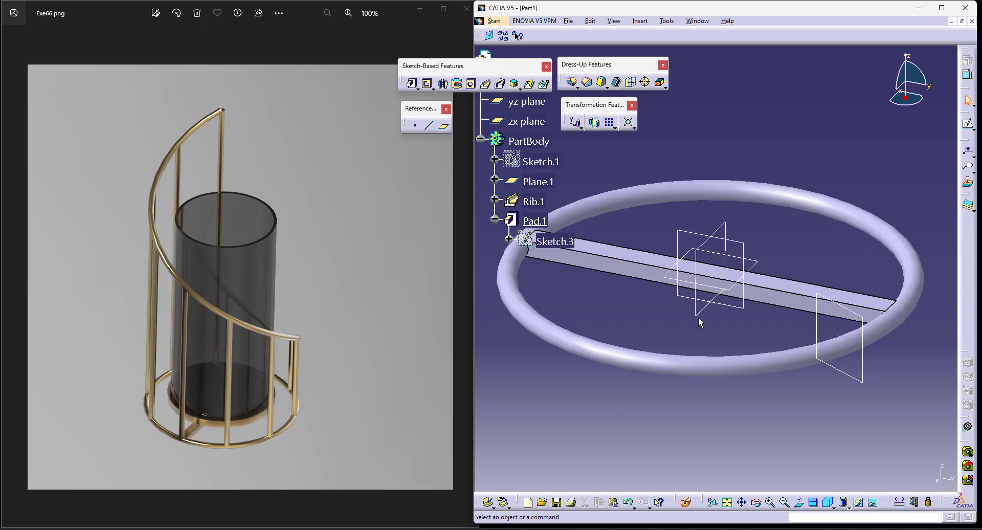
{"action": "left_click", "coordinate": [411, 83]}
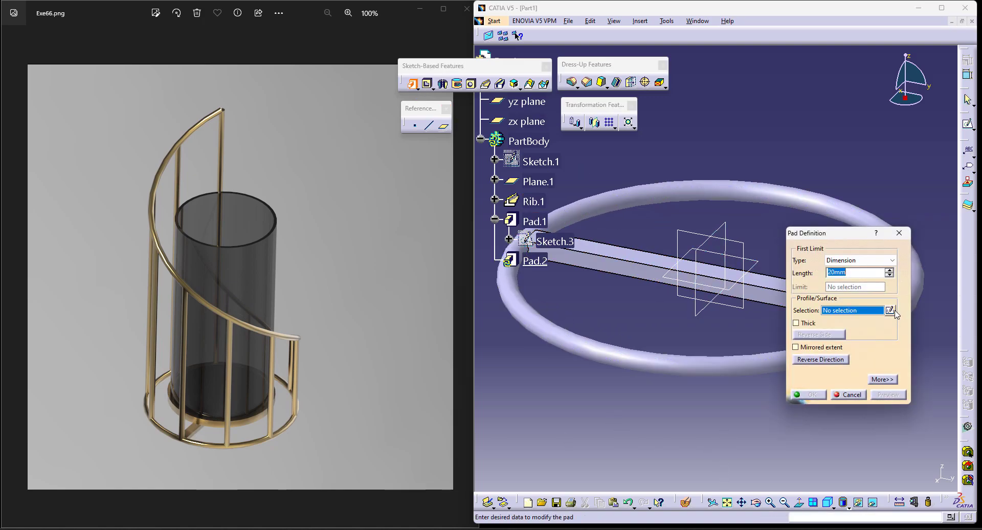
{"action": "left_click", "coordinate": [891, 310]}
{"action": "left_click", "coordinate": [820, 287]}
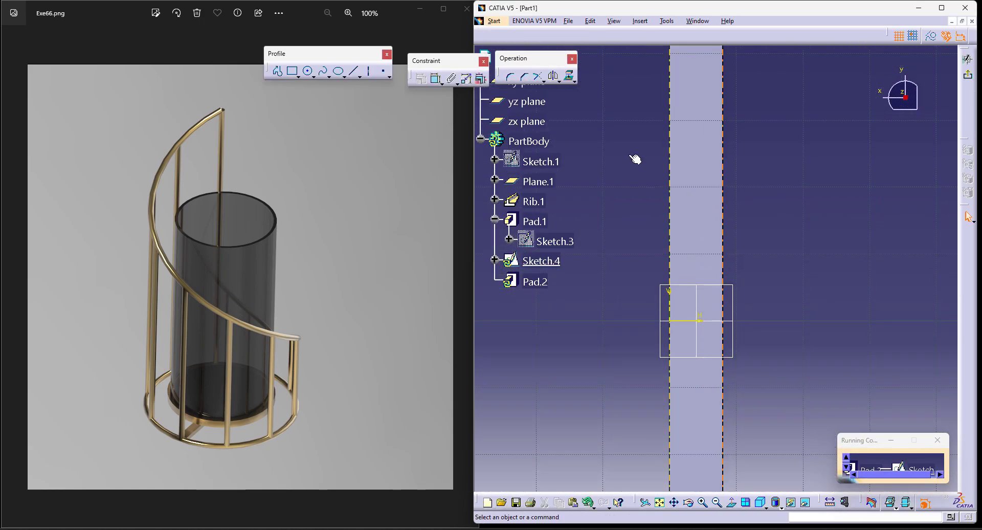
{"action": "left_click", "coordinate": [307, 72]}
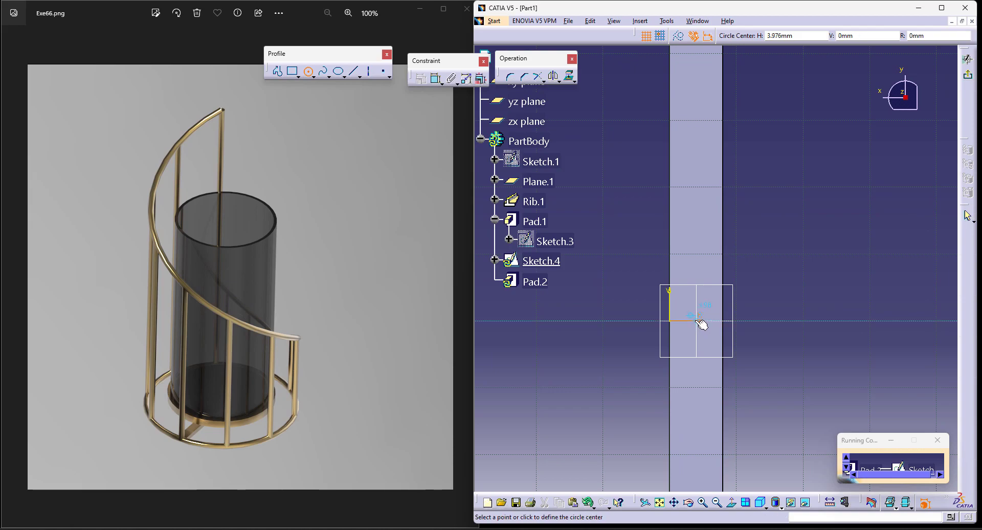
{"action": "left_click", "coordinate": [773, 256]}
{"action": "left_click", "coordinate": [777, 276]}
Step: Constrain the circle's centre coincident with the vertical centre plane and the horizontal axis
{"action": "left_click", "coordinate": [815, 324]}
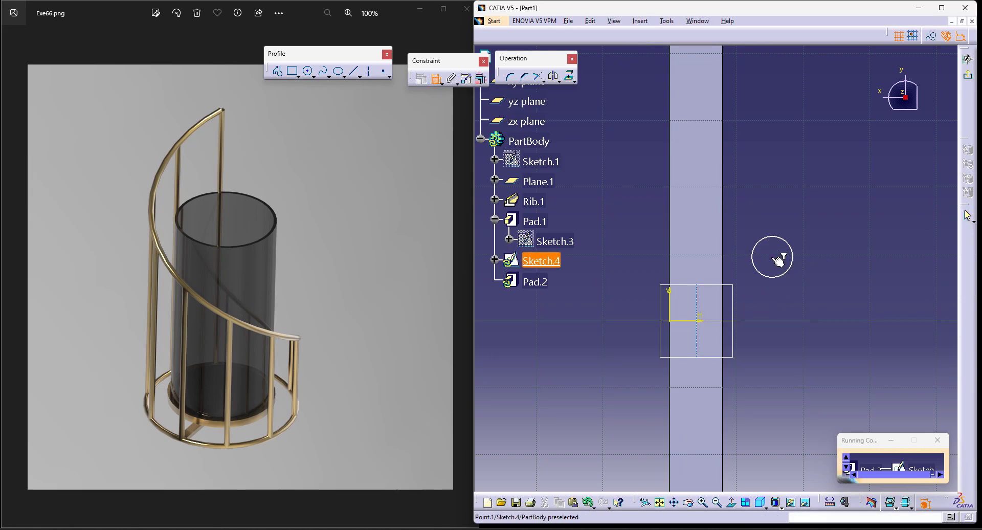
{"action": "left_click", "coordinate": [699, 297]}
{"action": "right_click", "coordinate": [811, 145]}
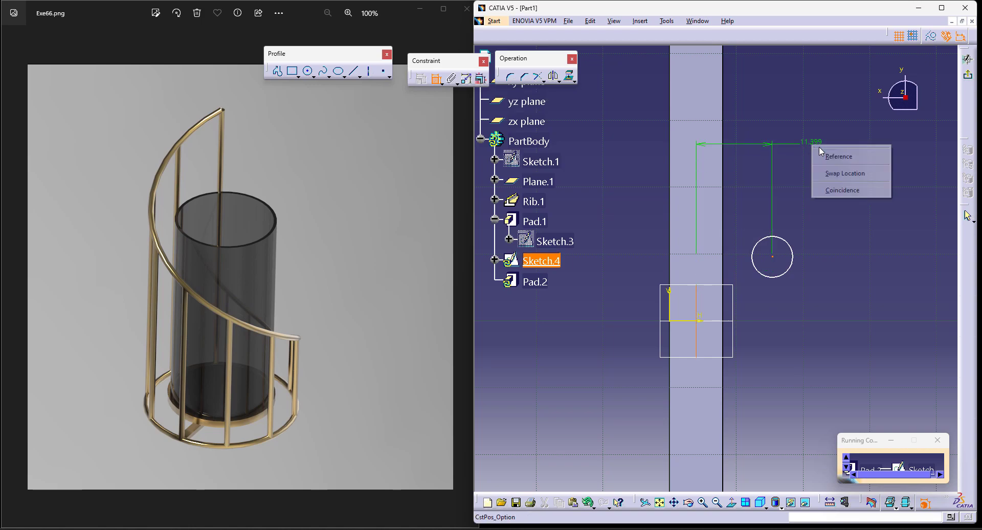
{"action": "left_click", "coordinate": [850, 193]}
{"action": "left_click", "coordinate": [689, 320]}
{"action": "right_click", "coordinate": [806, 252]}
{"action": "left_click", "coordinate": [834, 301]}
Step: Make the circle tangent to the crossbar's long edge
{"action": "left_click", "coordinate": [710, 307]}
{"action": "left_click", "coordinate": [723, 307]}
{"action": "right_click", "coordinate": [822, 179]}
{"action": "left_click", "coordinate": [853, 225]}
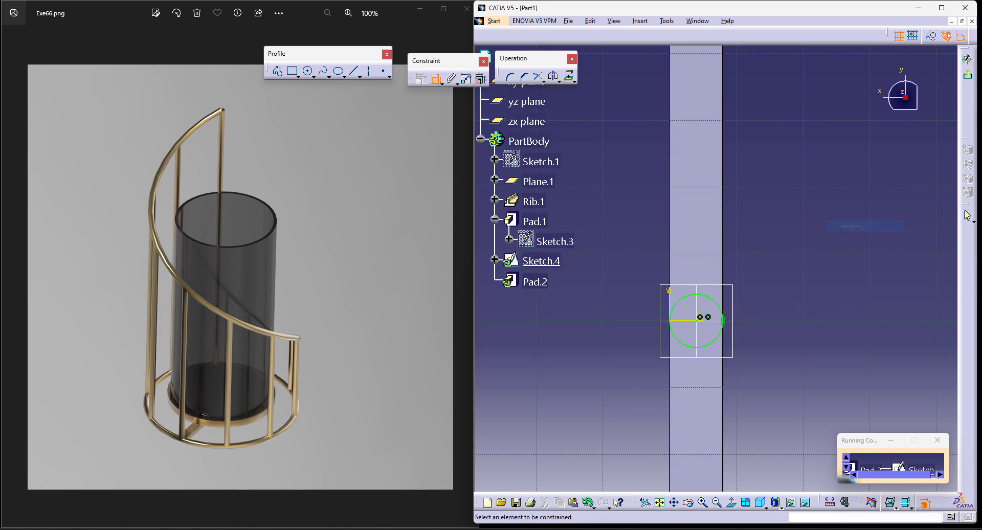
Step: Exit the sketch and pad the circle 4 mm to form a round boss at the crossbar's centre
{"action": "left_click", "coordinate": [969, 77]}
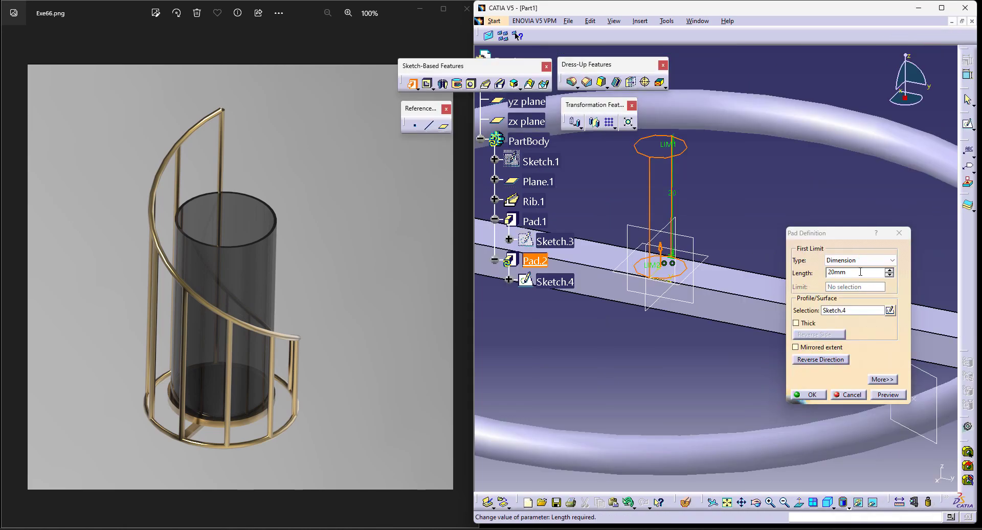
{"action": "double_click", "coordinate": [860, 272]}
{"action": "type", "text": "4"}
{"action": "key", "text": "Return"}
{"action": "left_click", "coordinate": [699, 339]}
{"action": "middle_click_drag", "start_coordinate": [714, 159], "coordinate": [717, 254], "text": "ctrl"}
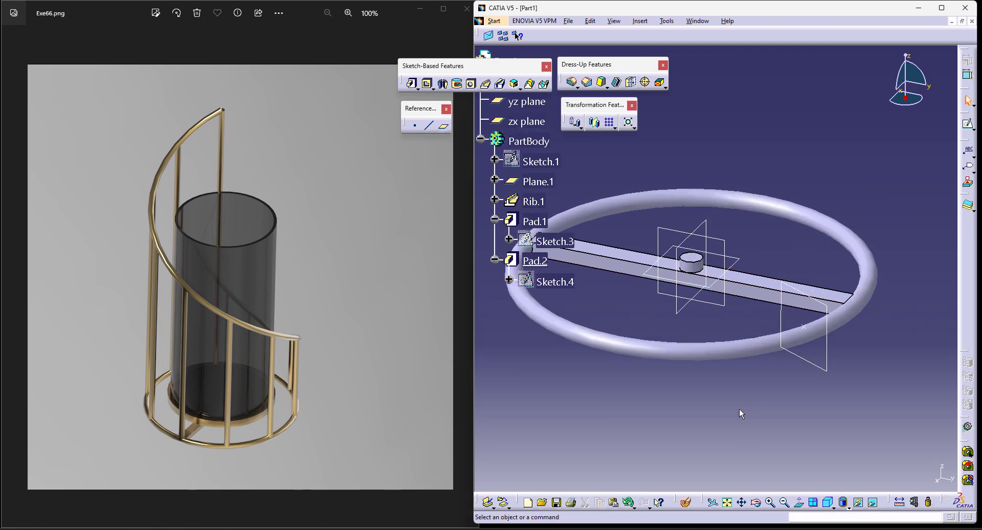
Step: Start another pad with a new sketch on the central boss's top face, viewed normal to that face
{"action": "left_click", "coordinate": [411, 84]}
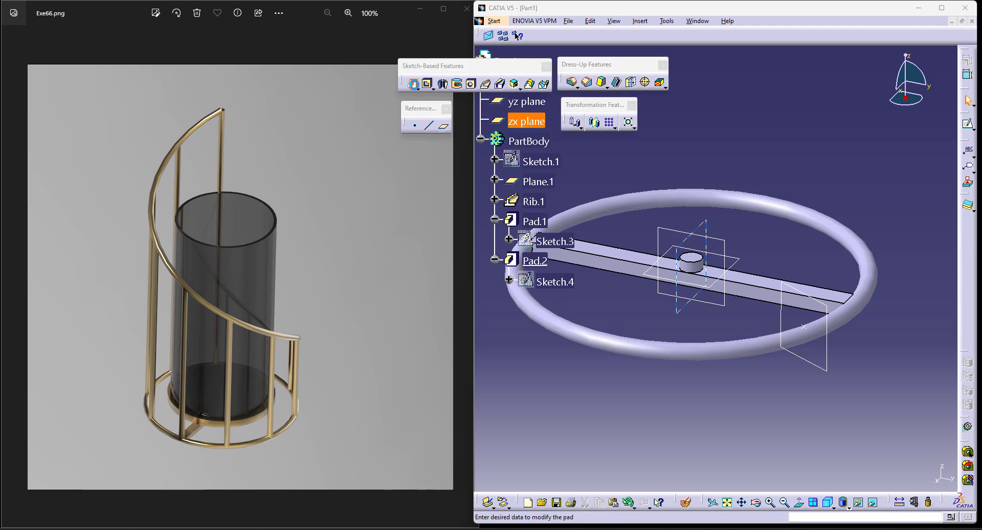
{"action": "left_click", "coordinate": [891, 310]}
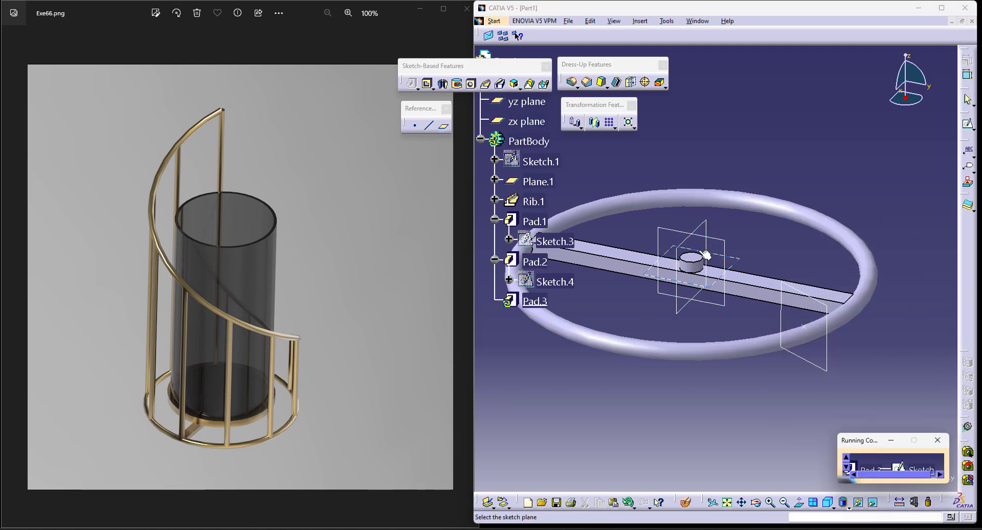
{"action": "left_click", "coordinate": [691, 261]}
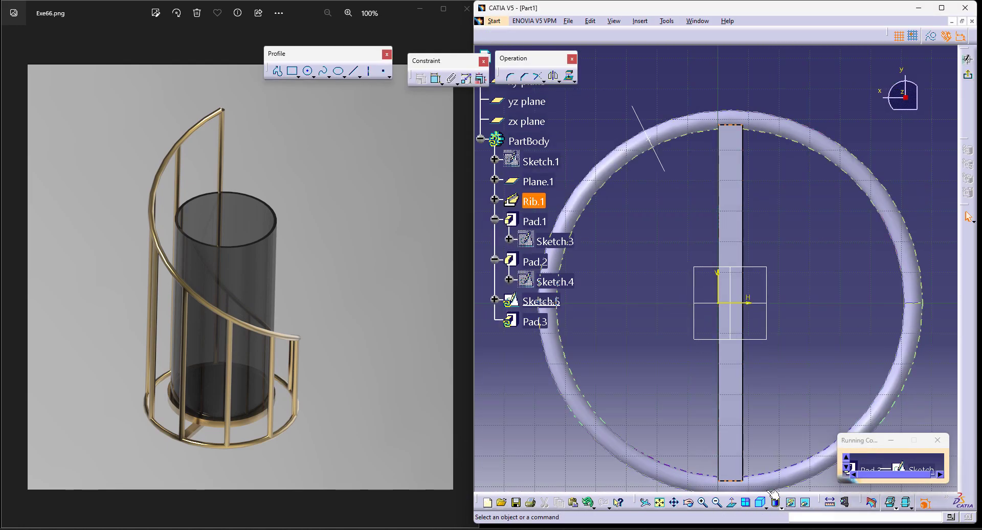
{"action": "left_click", "coordinate": [733, 503]}
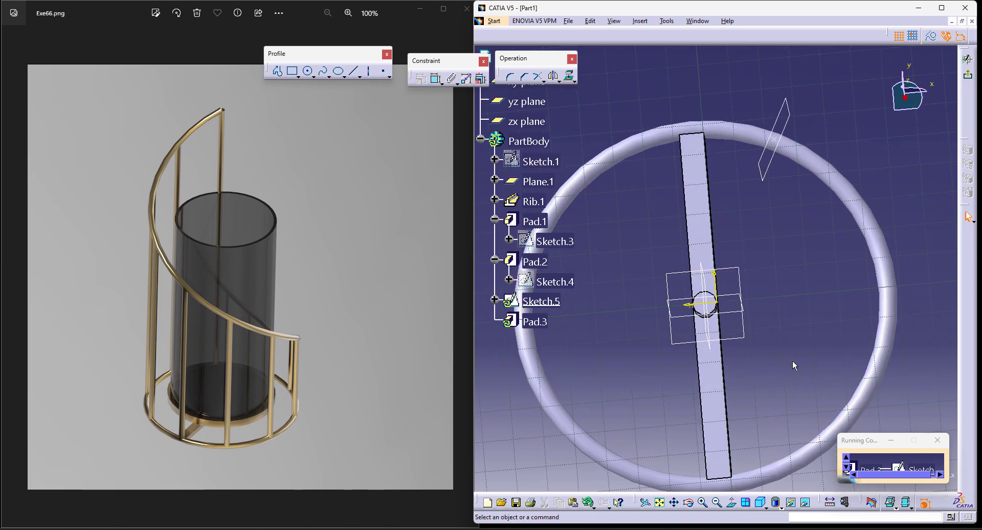
{"action": "left_click", "coordinate": [732, 503]}
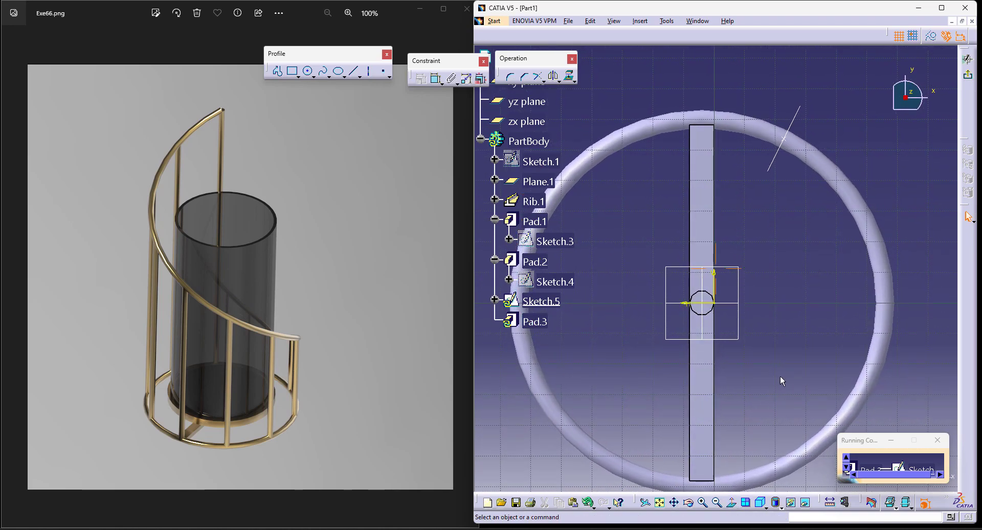
Step: Project the boss's circular outline into the sketch and convert it to a construction element
{"action": "middle_click_drag", "start_coordinate": [781, 375], "coordinate": [767, 317], "text": "ctrl"}
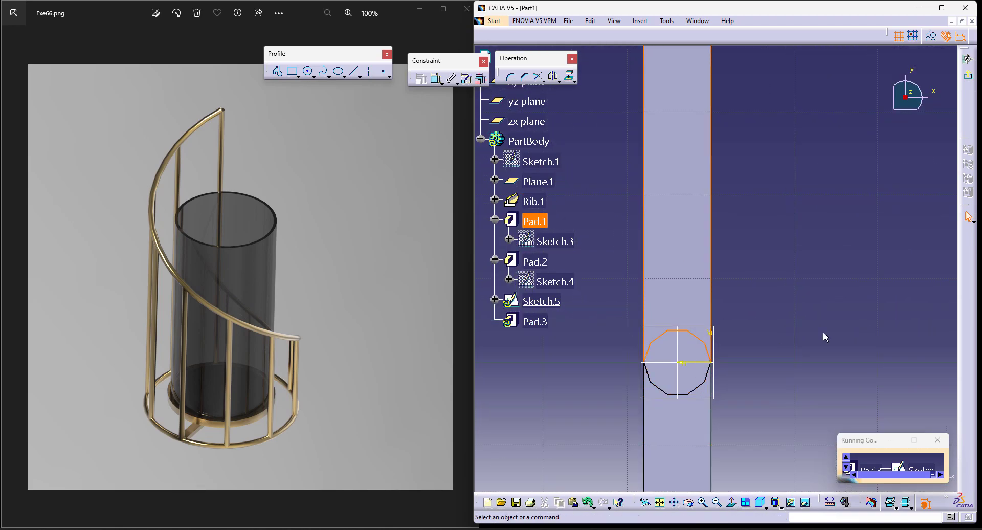
{"action": "left_click", "coordinate": [569, 77]}
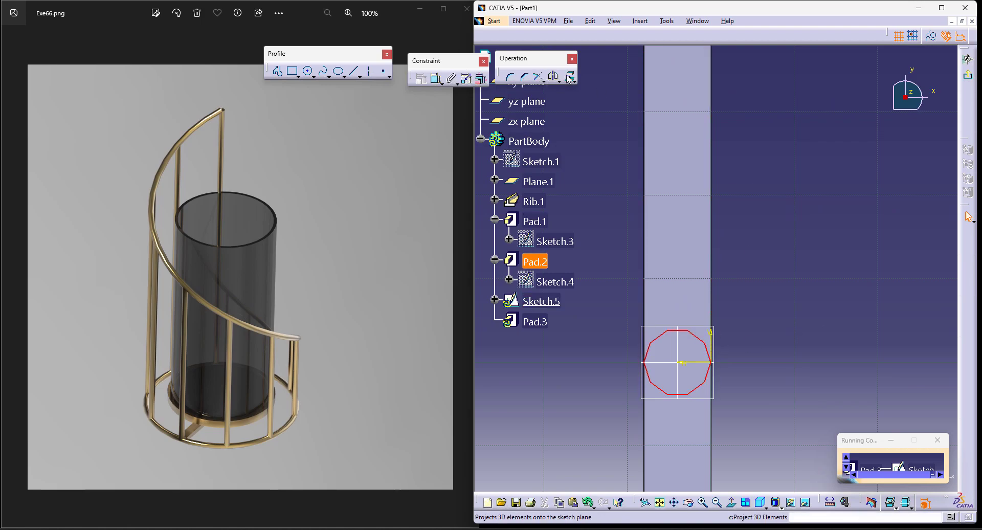
{"action": "left_click", "coordinate": [931, 40]}
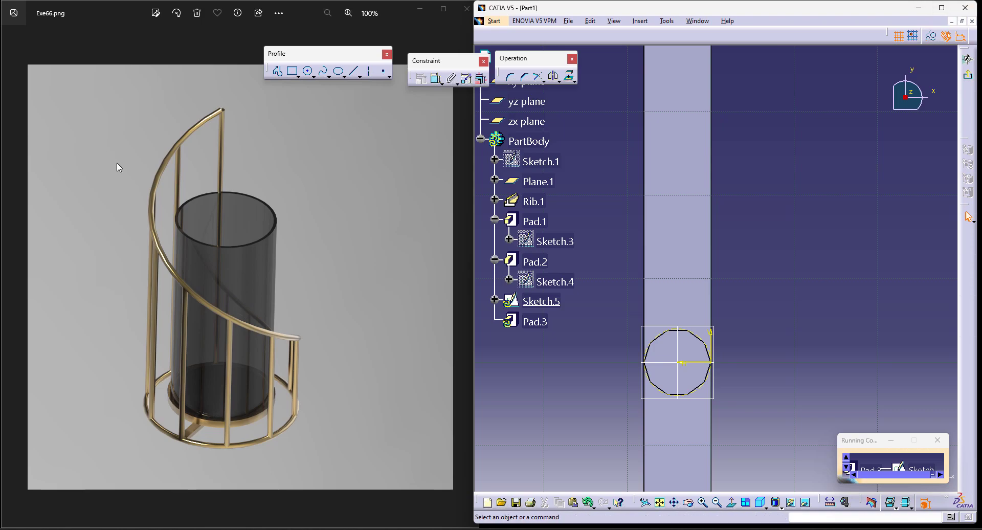
{"action": "left_click", "coordinate": [307, 71]}
{"action": "mouse_move", "coordinate": [759, 352]}
{"action": "middle_mouse_down"}
{"action": "mouse_move", "coordinate": [744, 231]}
{"action": "mouse_move", "coordinate": [739, 256]}
{"action": "middle_mouse_up"}
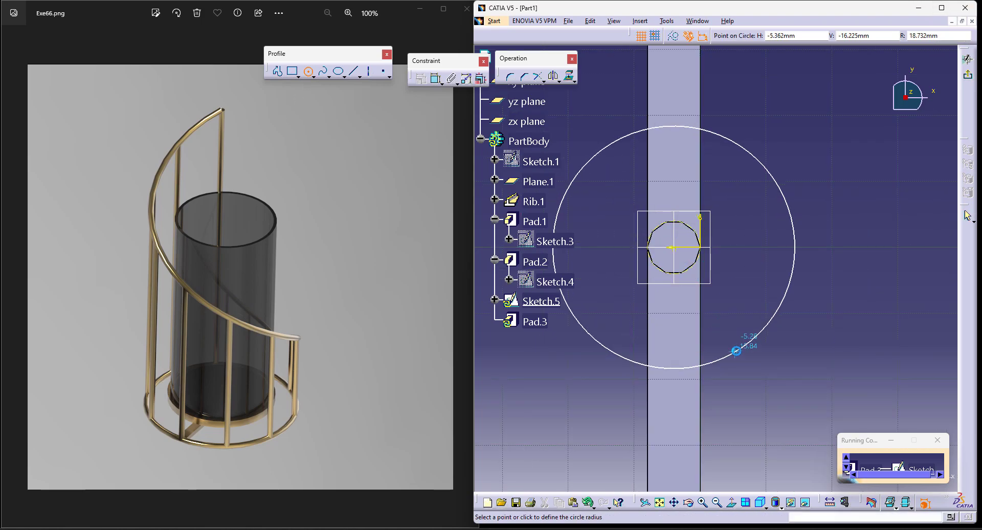
{"action": "key", "text": "Escape"}
Step: Draw a circle centred on the boss that extends beyond the crossbar's width and stays inside the ring
{"action": "mouse_move", "coordinate": [780, 367]}
{"action": "middle_mouse_down"}
{"action": "mouse_move", "coordinate": [789, 323]}
{"action": "mouse_move", "coordinate": [772, 230]}
{"action": "middle_mouse_up"}
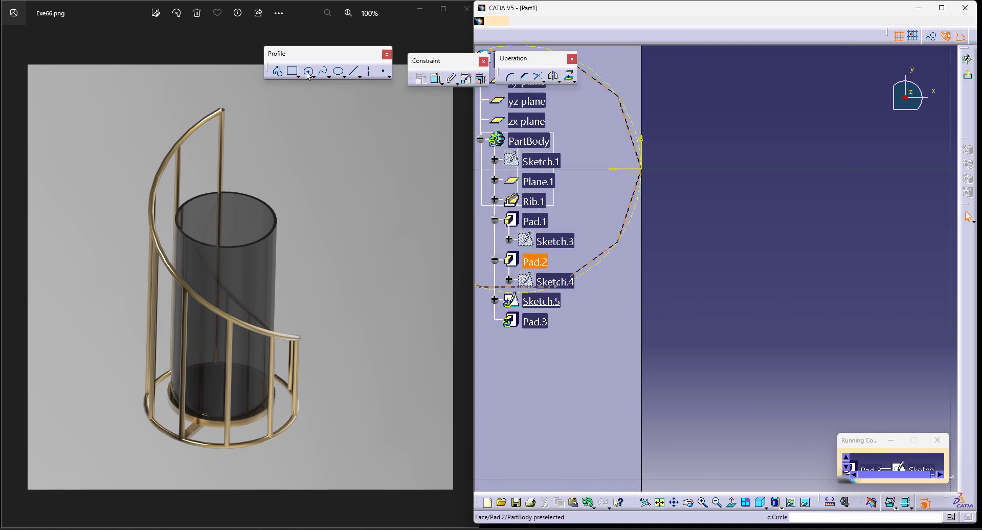
{"action": "left_click", "coordinate": [308, 72]}
{"action": "middle_click_drag", "start_coordinate": [563, 186], "coordinate": [675, 215]}
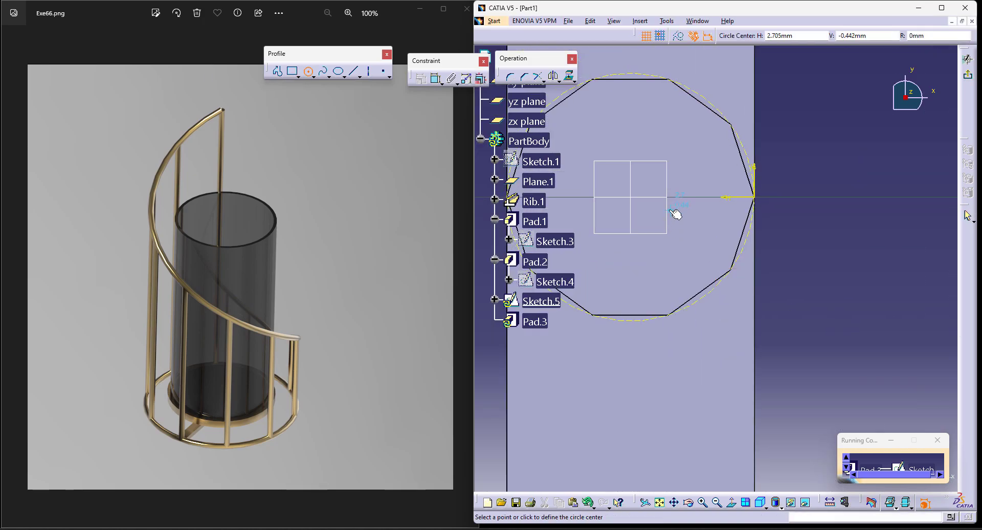
{"action": "left_click", "coordinate": [634, 199]}
{"action": "middle_click_drag", "start_coordinate": [752, 338], "coordinate": [753, 506]}
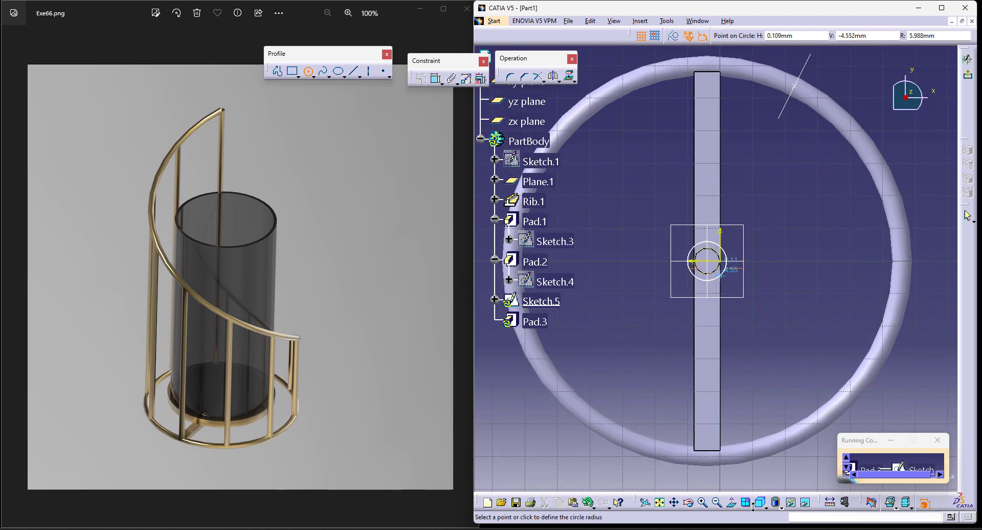
{"action": "left_click", "coordinate": [798, 351]}
Step: Dimension the circle's diameter, trying 82 mm and settling on 84 mm
{"action": "left_click", "coordinate": [435, 78]}
{"action": "left_click", "coordinate": [799, 170]}
{"action": "left_click", "coordinate": [840, 77]}
{"action": "double_click", "coordinate": [840, 77]}
{"action": "type", "text": "82"}
{"action": "key", "text": "Return"}
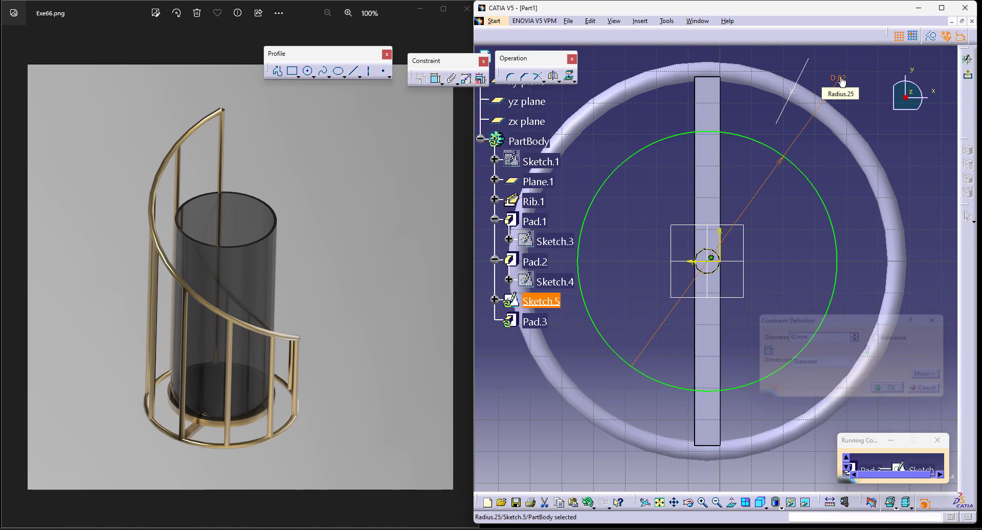
{"action": "double_click", "coordinate": [838, 78]}
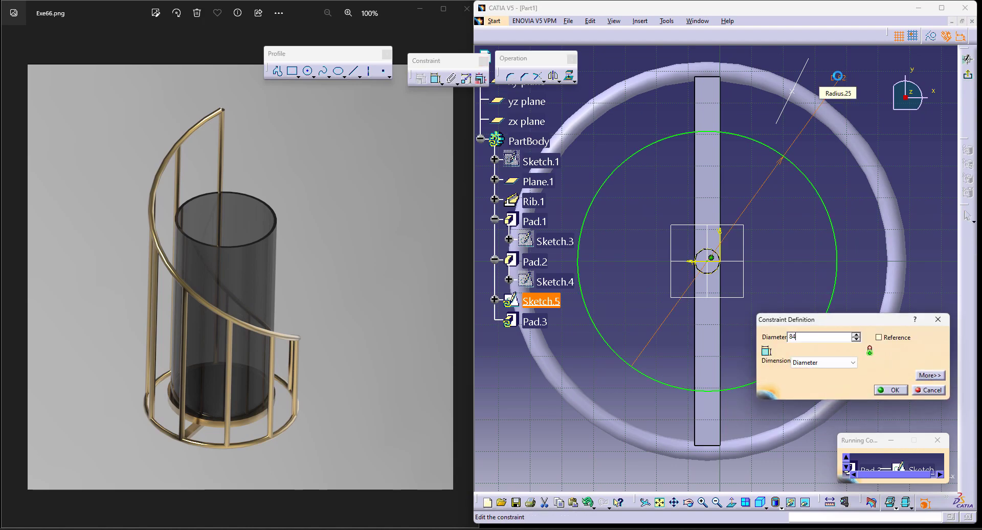
{"action": "key", "text": "Return"}
Step: Exit the sketch and pad the circle into a disc on the boss, trying a length of 6 mm
{"action": "middle_click_drag", "start_coordinate": [791, 303], "coordinate": [754, 176]}
{"action": "left_click", "coordinate": [968, 74]}
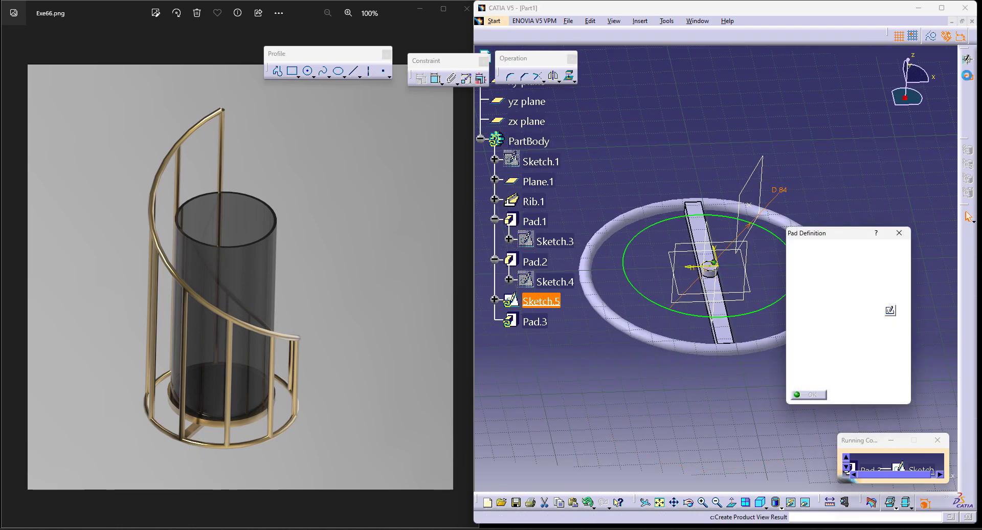
{"action": "type", "text": "6"}
{"action": "left_click", "coordinate": [808, 395]}
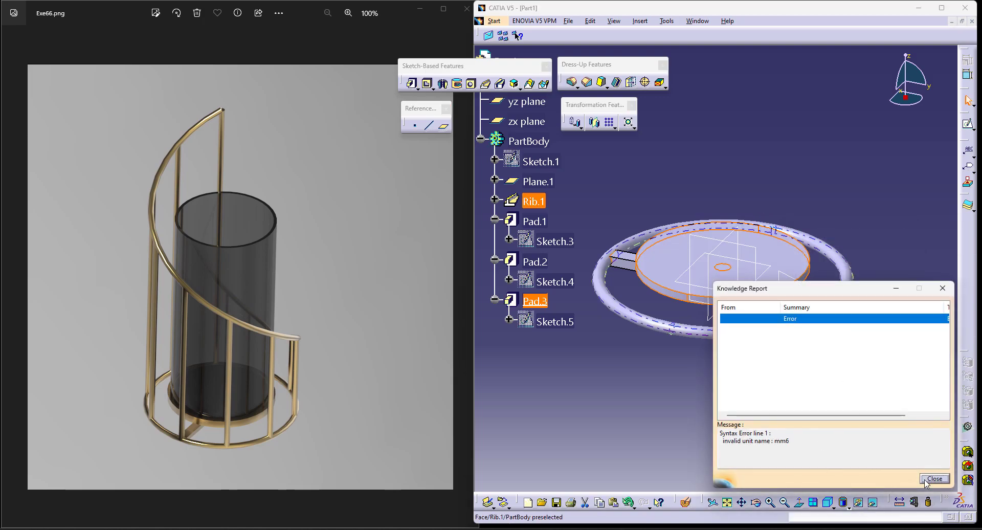
{"action": "left_click", "coordinate": [924, 483]}
{"action": "middle_click_drag", "start_coordinate": [756, 445], "coordinate": [759, 388]}
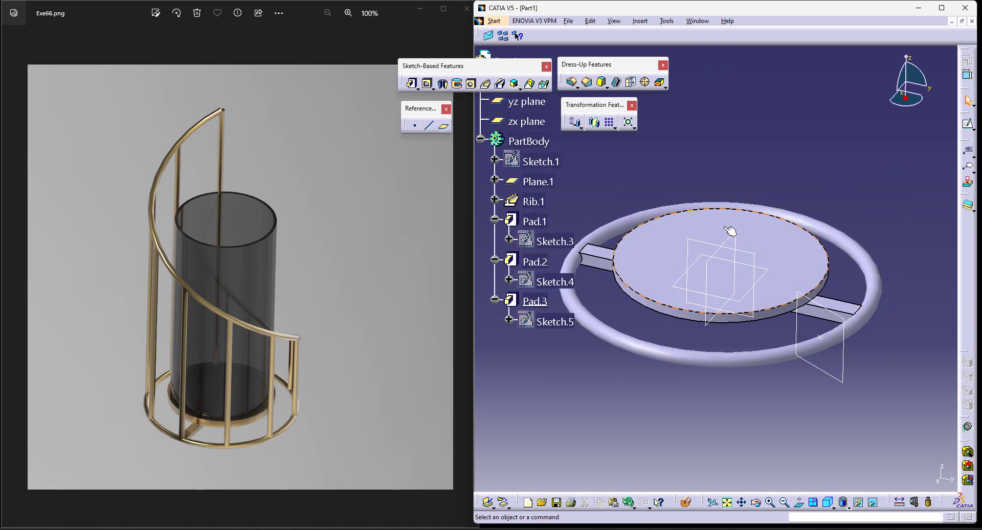
Step: Shell the part with a 1 mm inside thickness, removing the disc's top face
{"action": "left_click", "coordinate": [651, 253]}
{"action": "left_click", "coordinate": [616, 82]}
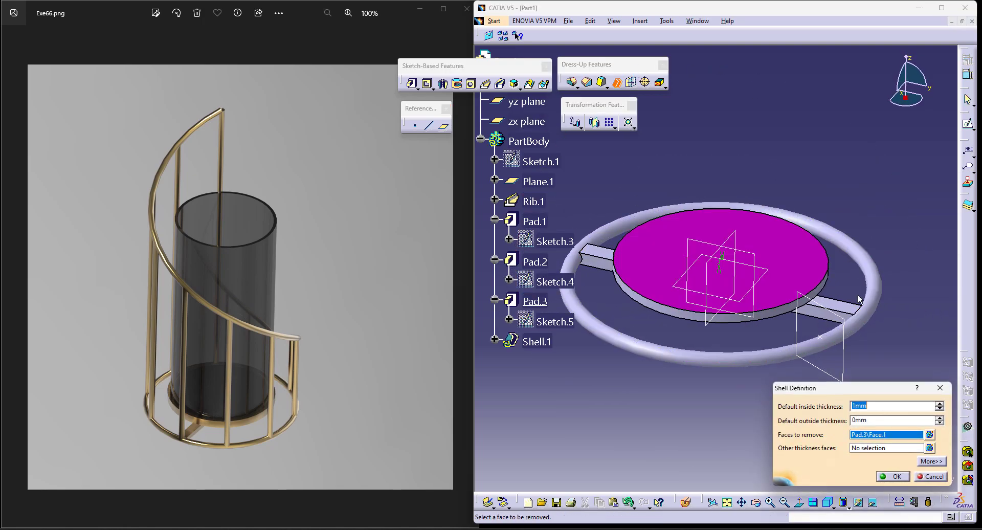
{"action": "key", "text": "Return"}
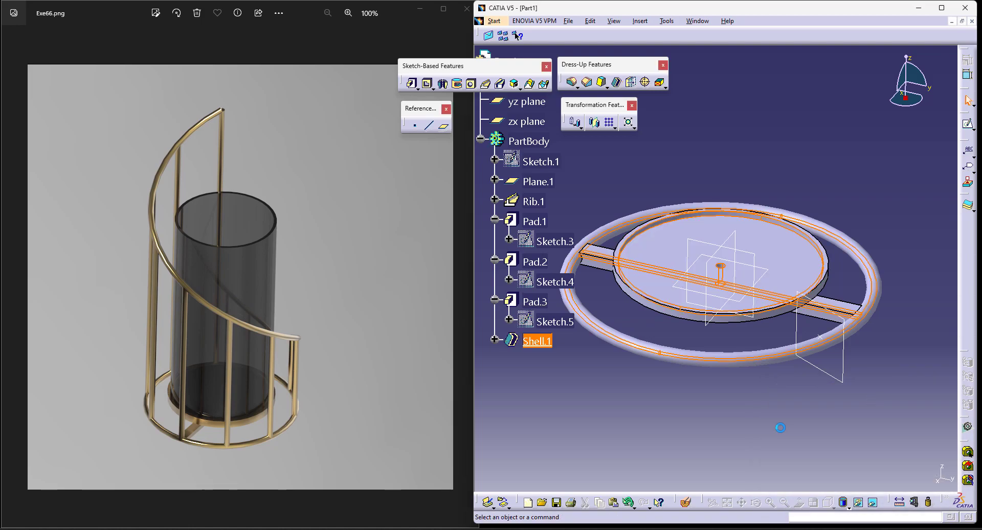
Step: Add a 1 mm thickness to the inner face of the hole at the disc's centre
{"action": "middle_click_drag", "start_coordinate": [783, 470], "coordinate": [766, 347], "text": "ctrl"}
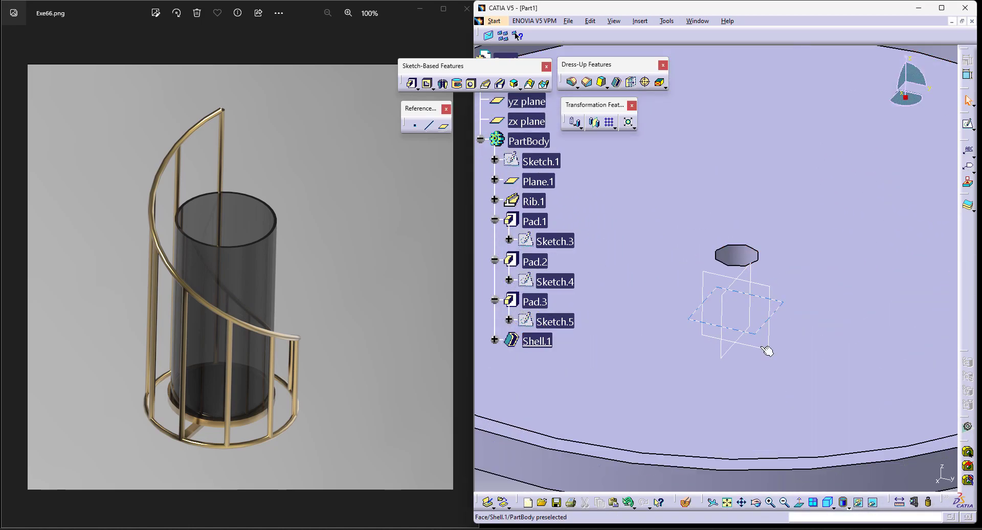
{"action": "left_click", "coordinate": [632, 83]}
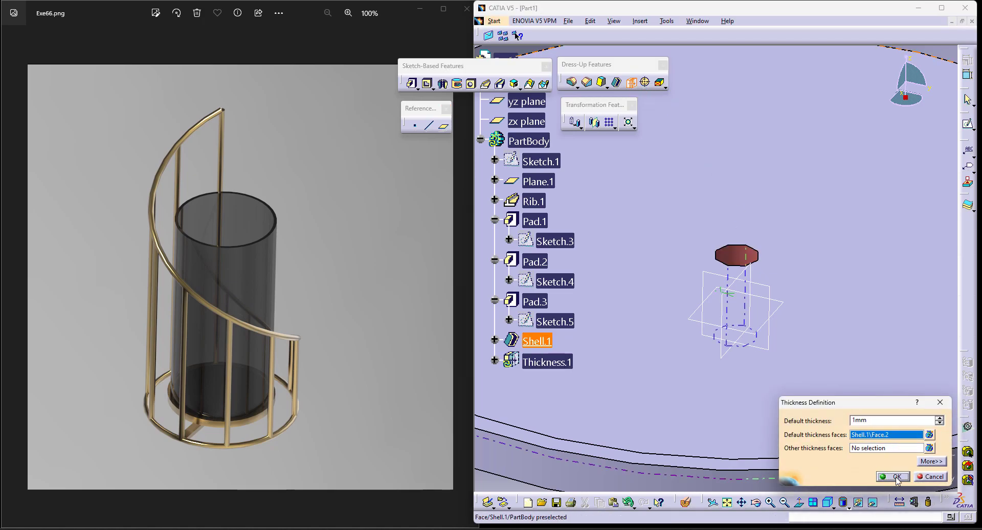
{"action": "left_click", "coordinate": [894, 476]}
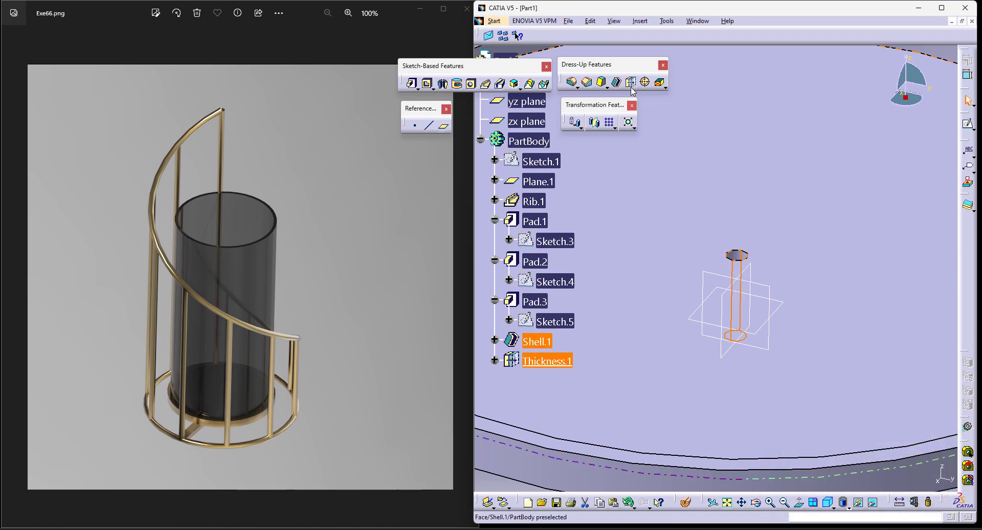
Step: Edit the thickness feature with a value large enough to fill the hole at the disc's centre
{"action": "double_click", "coordinate": [547, 360]}
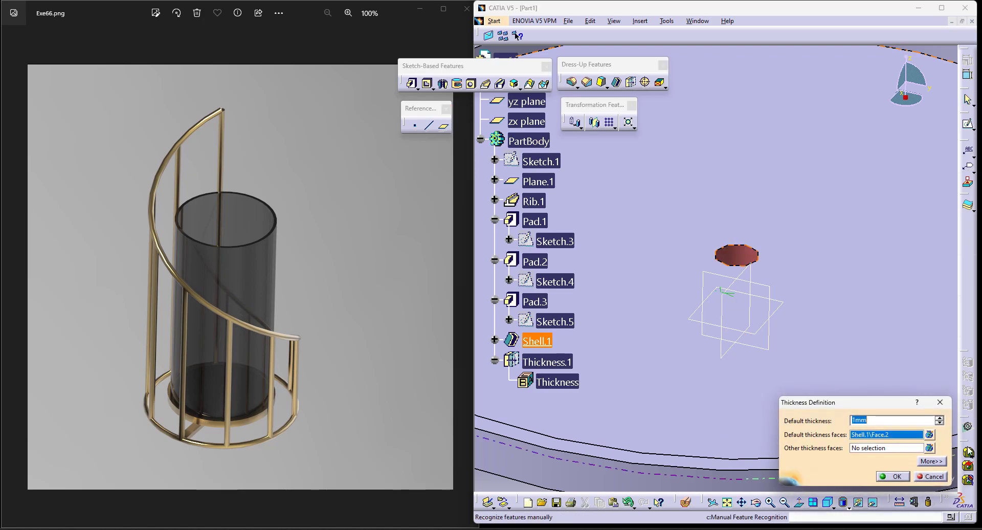
{"action": "key", "text": "Return"}
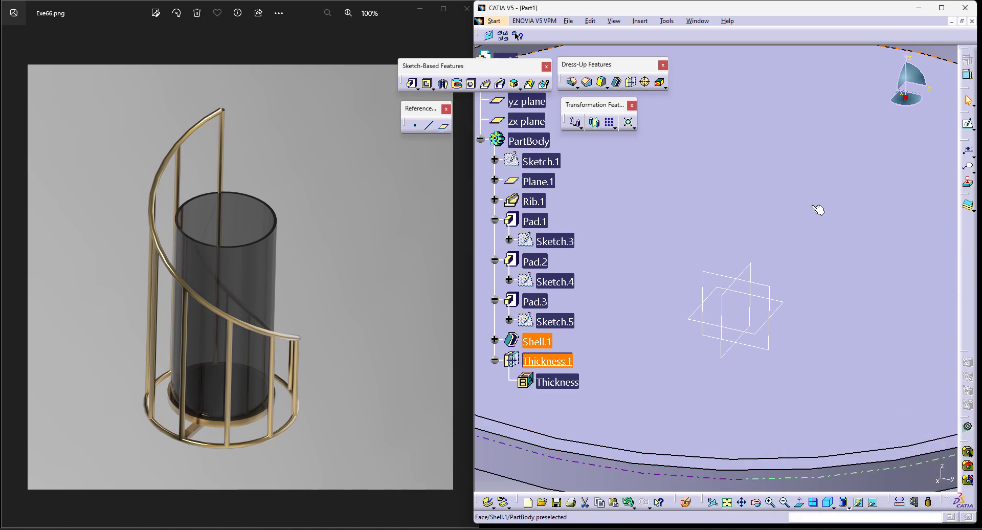
{"action": "left_click", "coordinate": [767, 428]}
{"action": "middle_click_drag", "start_coordinate": [692, 416], "coordinate": [707, 418]}
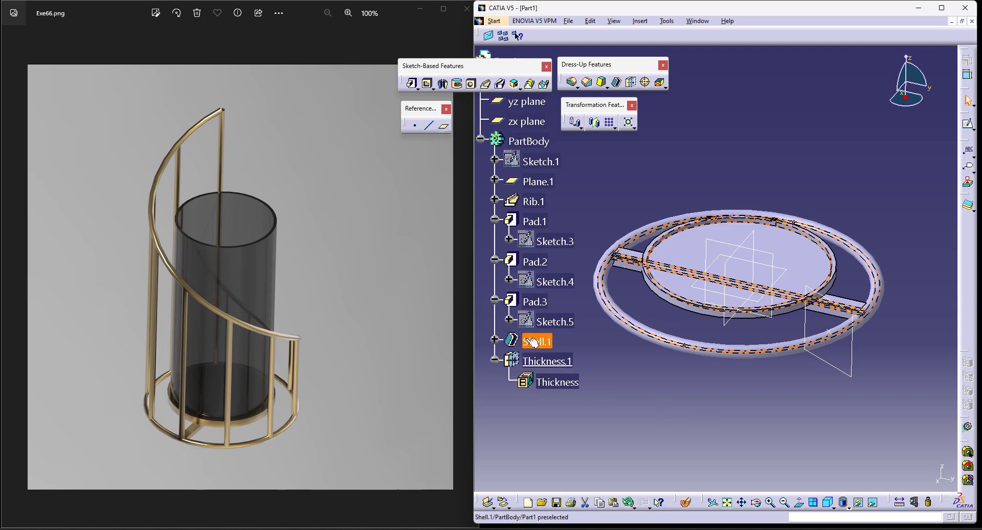
{"action": "middle_click_drag", "start_coordinate": [802, 430], "coordinate": [788, 243]}
{"action": "middle_click_drag", "start_coordinate": [726, 173], "coordinate": [736, 322]}
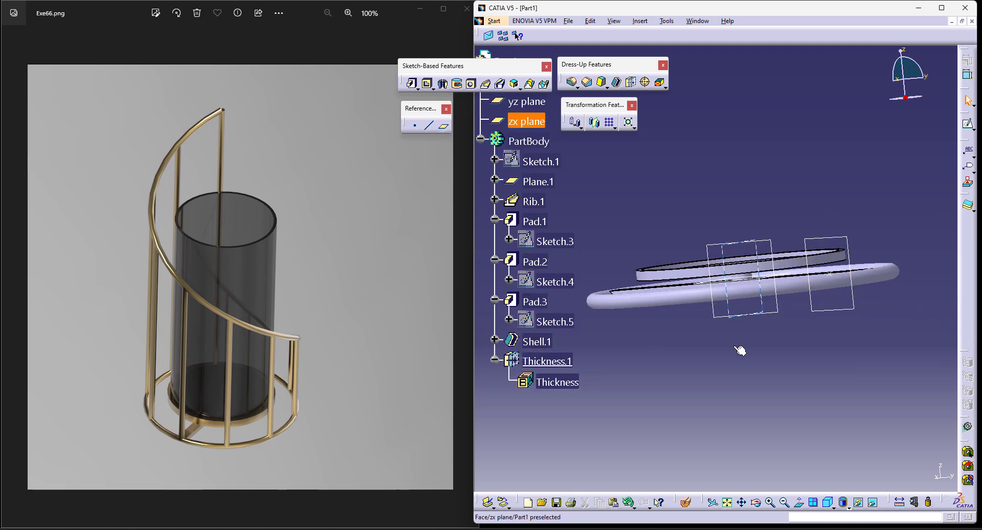
Step: Start a sketch on the xy plane and draw an infinite construction line through the origin, slanting across the ring
{"action": "left_click", "coordinate": [828, 502]}
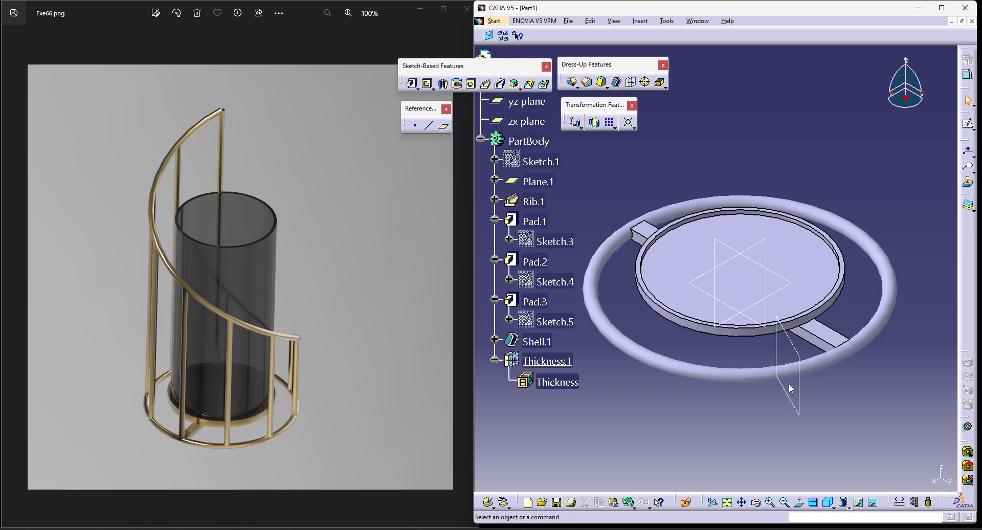
{"action": "middle_click_drag", "start_coordinate": [683, 407], "coordinate": [717, 405]}
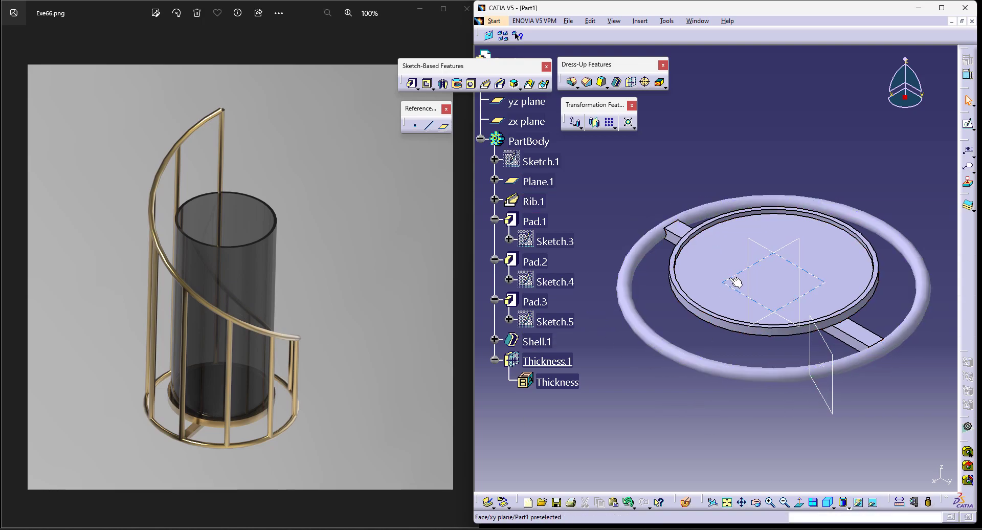
{"action": "left_click", "coordinate": [731, 278]}
{"action": "left_click", "coordinate": [967, 124]}
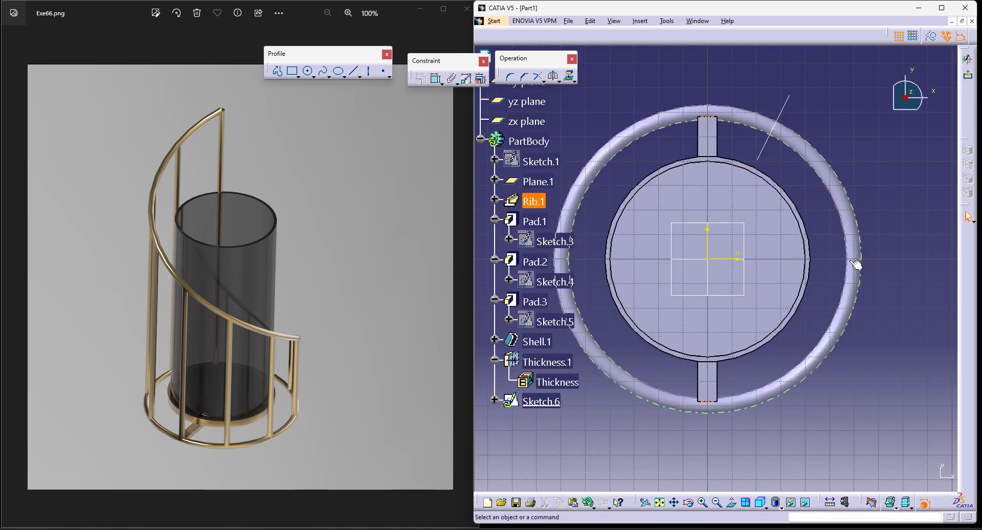
{"action": "middle_click_drag", "start_coordinate": [906, 193], "coordinate": [906, 210]}
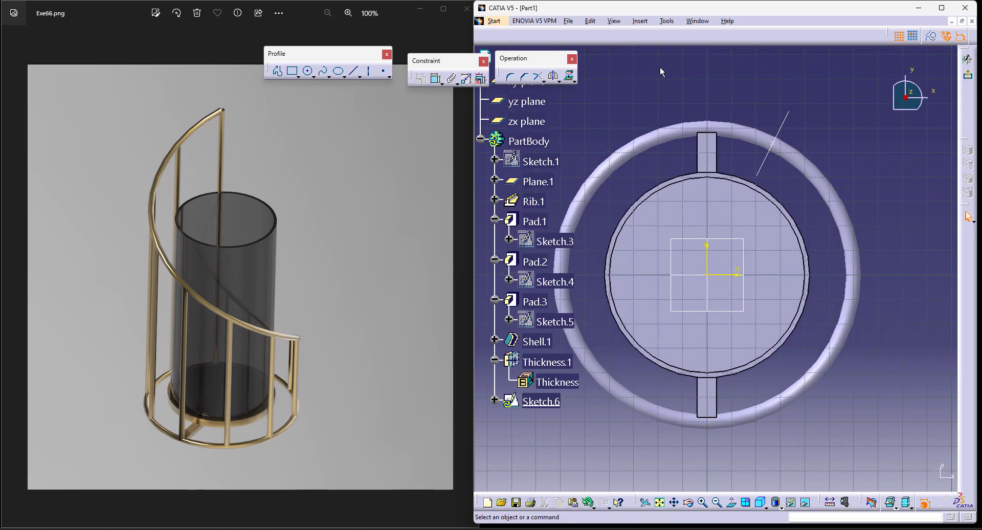
{"action": "left_click", "coordinate": [356, 72]}
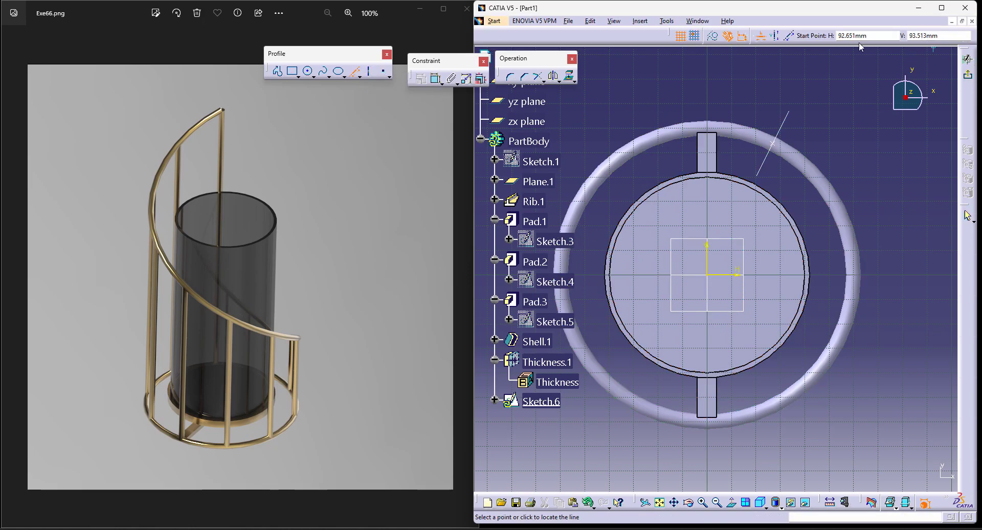
{"action": "left_click", "coordinate": [710, 274]}
{"action": "left_click", "coordinate": [784, 161]}
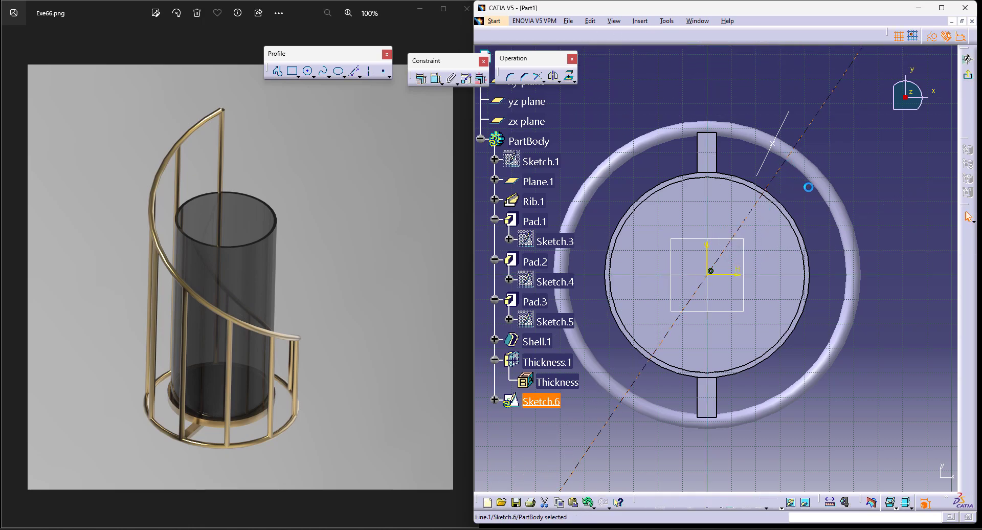
Step: Dimension the angle between the sketch's vertical axis and the slanted line
{"action": "middle_click_drag", "start_coordinate": [883, 174], "coordinate": [886, 206]}
{"action": "left_click", "coordinate": [436, 78]}
{"action": "left_click", "coordinate": [710, 283]}
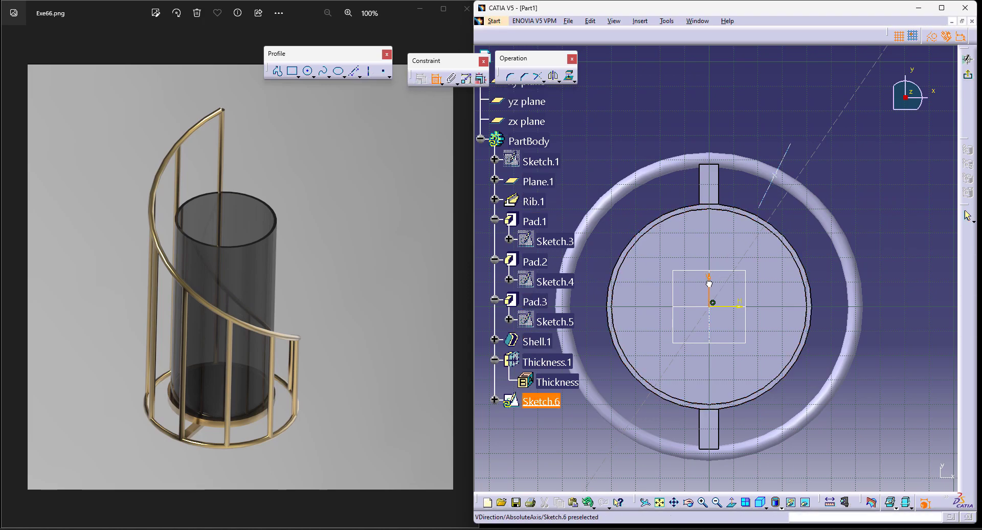
{"action": "left_click", "coordinate": [775, 216]}
{"action": "double_click", "coordinate": [778, 115]}
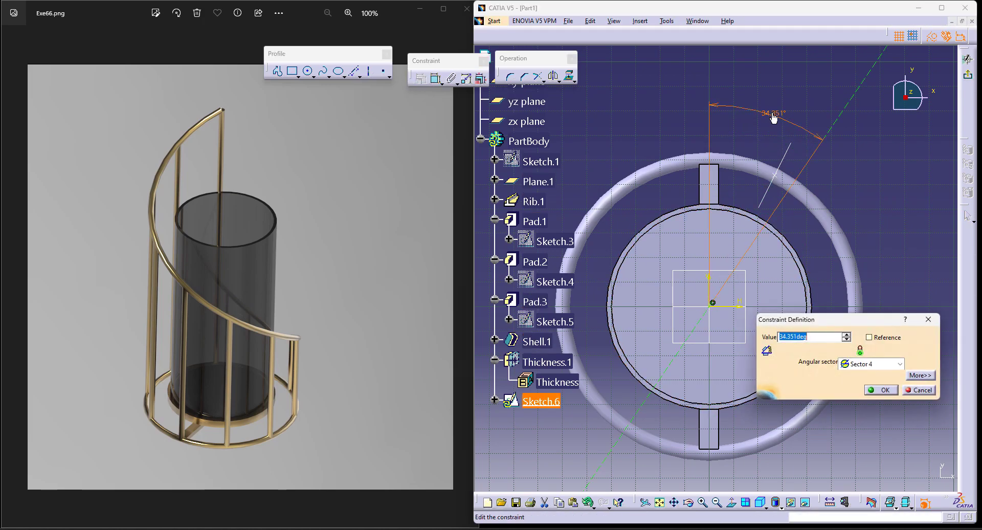
{"action": "type", "text": "360"}
{"action": "key", "text": "Return"}
{"action": "key", "text": "ctrl+z"}
Step: Set the angle between the vertical axis and the slanted line to 36 degrees
{"action": "double_click", "coordinate": [776, 113]}
{"action": "type", "text": "36"}
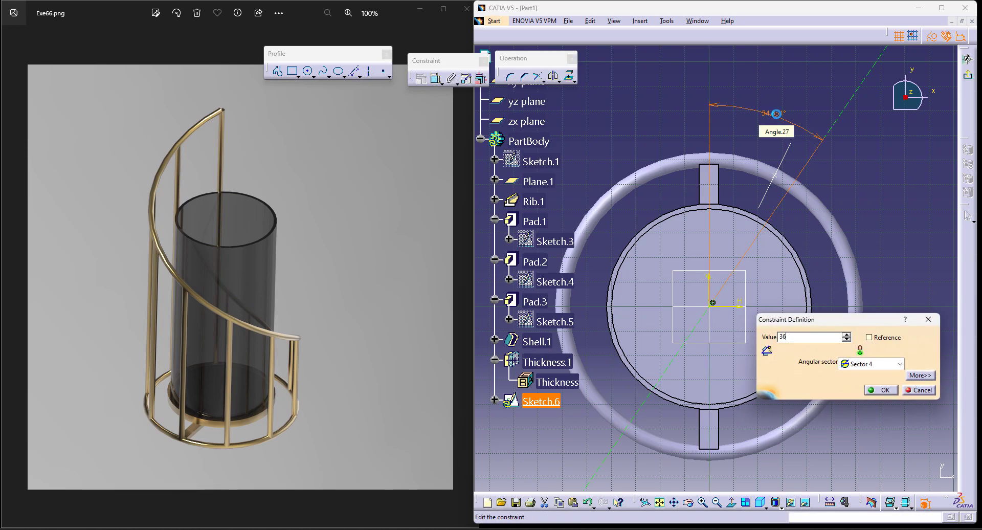
{"action": "key", "text": "Return"}
{"action": "left_click", "coordinate": [489, 190]}
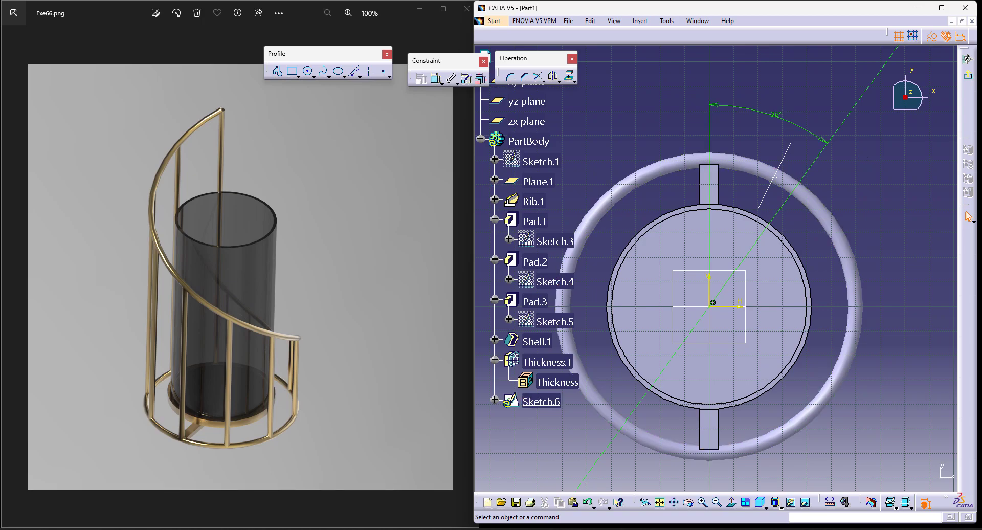
{"action": "left_click", "coordinate": [968, 60]}
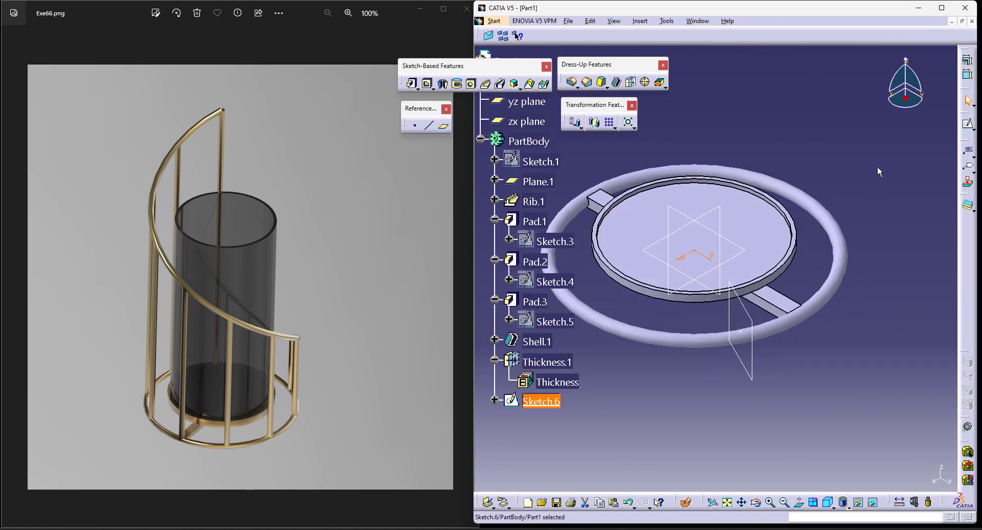
{"action": "double_click", "coordinate": [535, 402]}
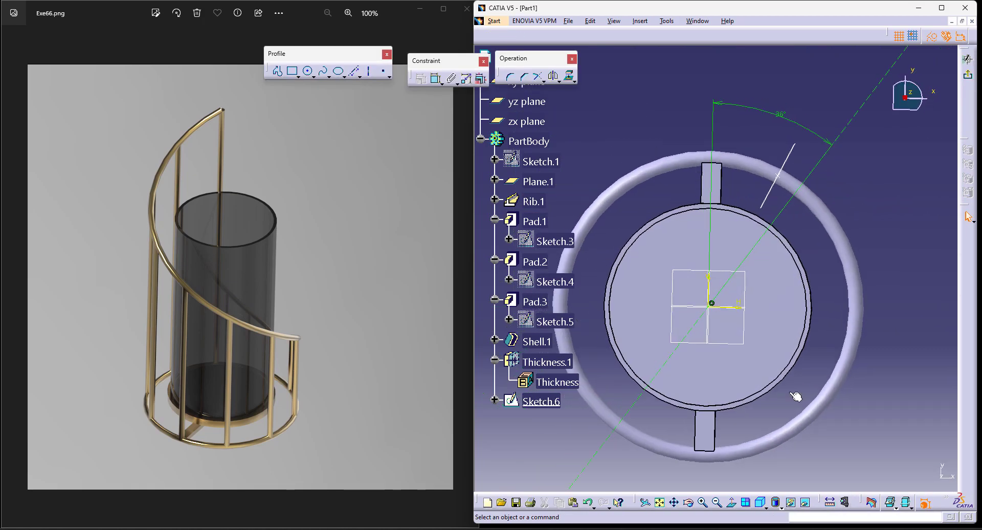
{"action": "mouse_move", "coordinate": [888, 272]}
{"action": "middle_mouse_down"}
{"action": "mouse_move", "coordinate": [750, 368]}
{"action": "mouse_move", "coordinate": [754, 338]}
{"action": "middle_mouse_up"}
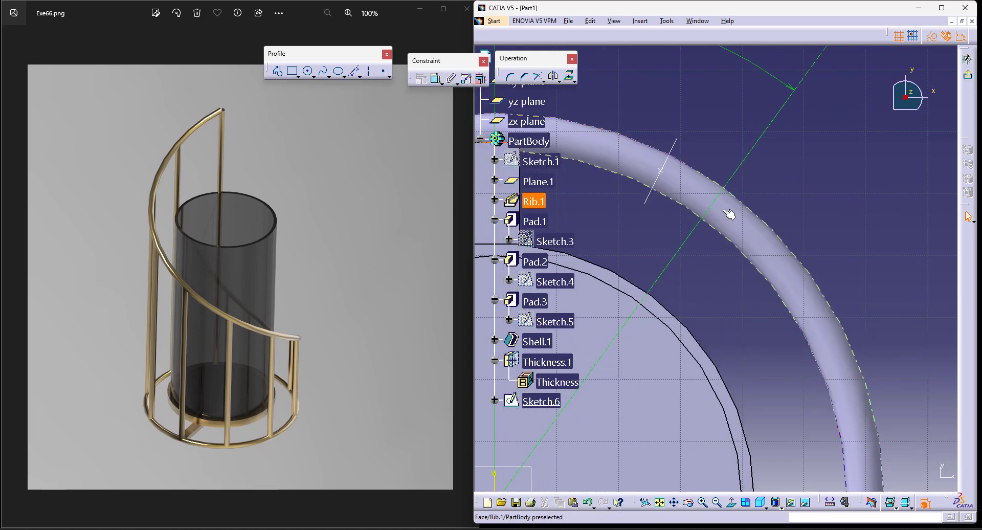
{"action": "left_click", "coordinate": [308, 71]}
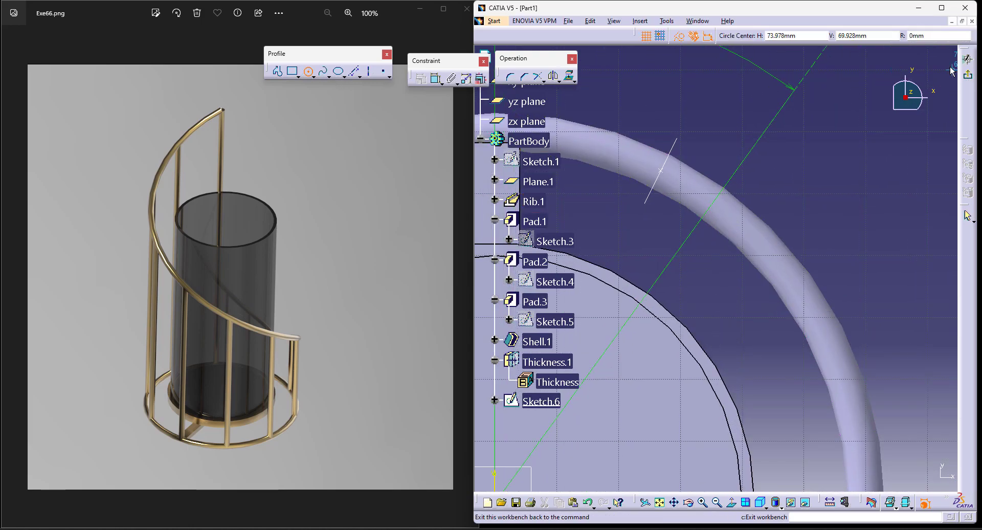
{"action": "middle_click_drag", "start_coordinate": [800, 198], "coordinate": [793, 309], "text": "ctrl"}
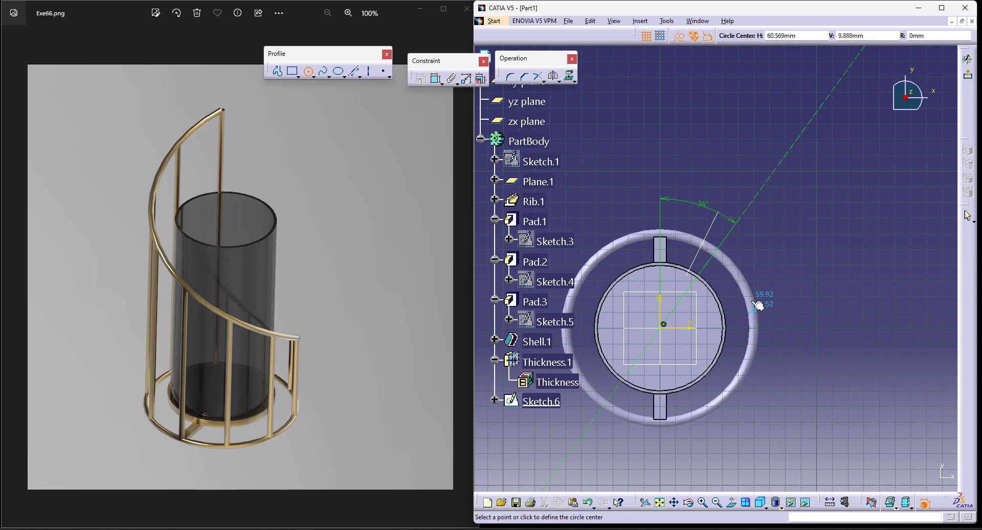
{"action": "key", "text": "Escape"}
Step: Show the ring's hidden path sketch, Sketch.1, and project its circle into the current sketch
{"action": "right_click", "coordinate": [537, 160]}
{"action": "left_click", "coordinate": [573, 190]}
{"action": "middle_click_drag", "start_coordinate": [865, 376], "coordinate": [922, 323]}
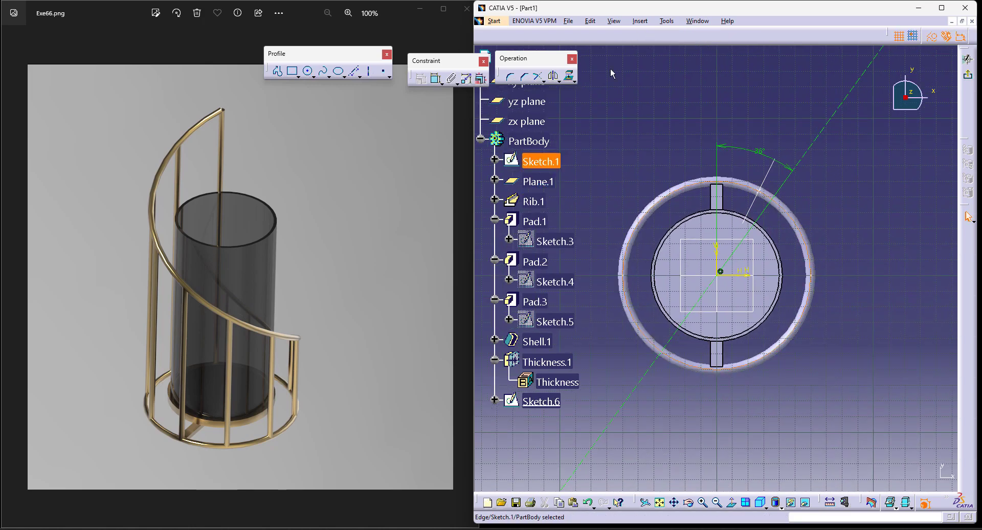
{"action": "left_click", "coordinate": [569, 76]}
{"action": "left_click", "coordinate": [887, 175]}
Step: Place a point where the 36° line crosses the projected ring circle, and exit the sketch
{"action": "middle_click_drag", "start_coordinate": [864, 382], "coordinate": [889, 238]}
{"action": "middle_click_drag", "start_coordinate": [890, 204], "coordinate": [606, 461]}
{"action": "middle_click_drag", "start_coordinate": [834, 187], "coordinate": [799, 219]}
{"action": "middle_click_drag", "start_coordinate": [862, 80], "coordinate": [774, 247]}
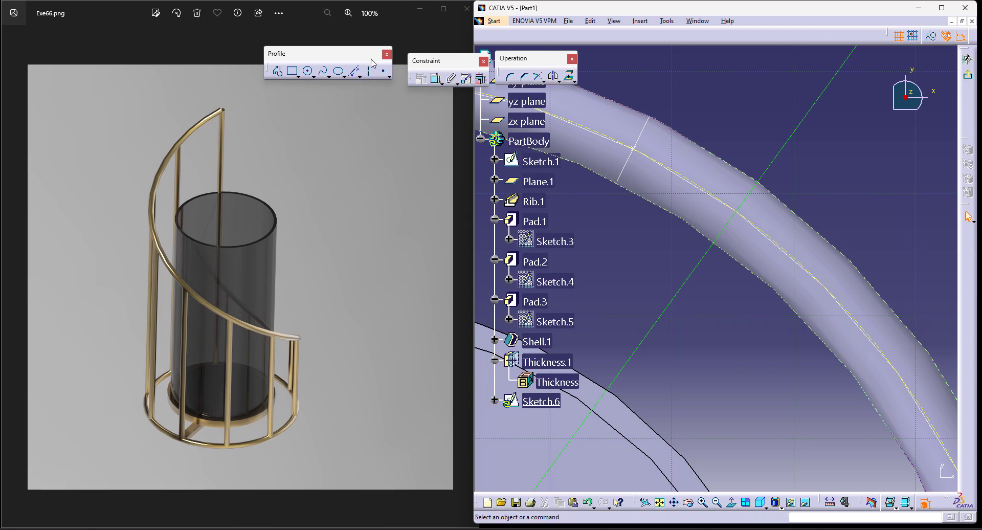
{"action": "left_click", "coordinate": [384, 73]}
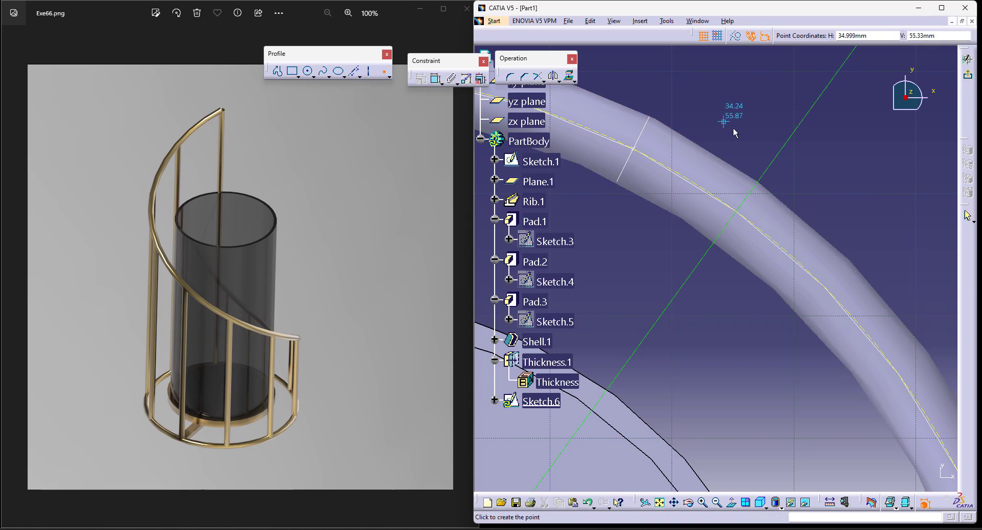
{"action": "left_click", "coordinate": [743, 216]}
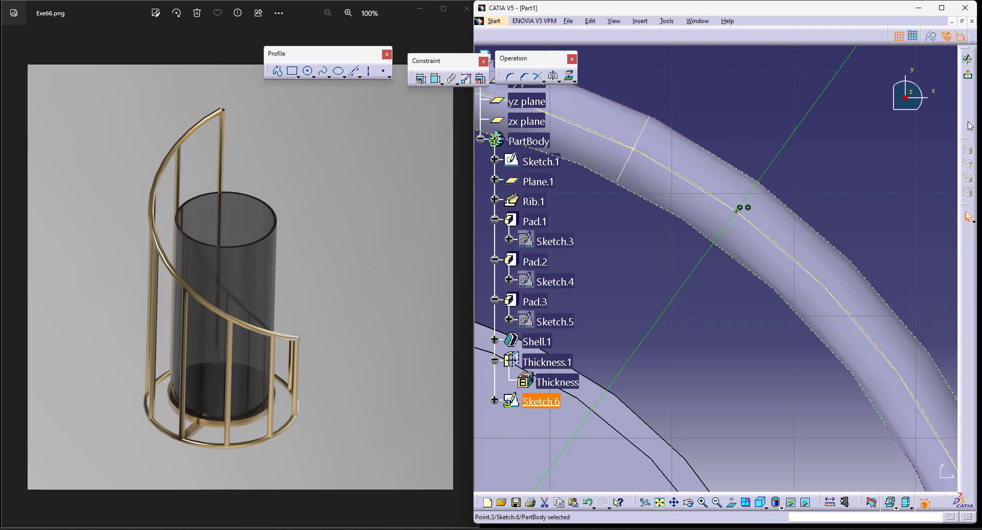
{"action": "left_click", "coordinate": [968, 74]}
Step: Hide the reference plane Plane.1 beside the ring
{"action": "left_click", "coordinate": [819, 206]}
{"action": "mouse_move", "coordinate": [819, 206]}
{"action": "middle_mouse_down"}
{"action": "mouse_move", "coordinate": [702, 342]}
{"action": "mouse_move", "coordinate": [816, 360]}
{"action": "mouse_move", "coordinate": [828, 313]}
{"action": "middle_mouse_up"}
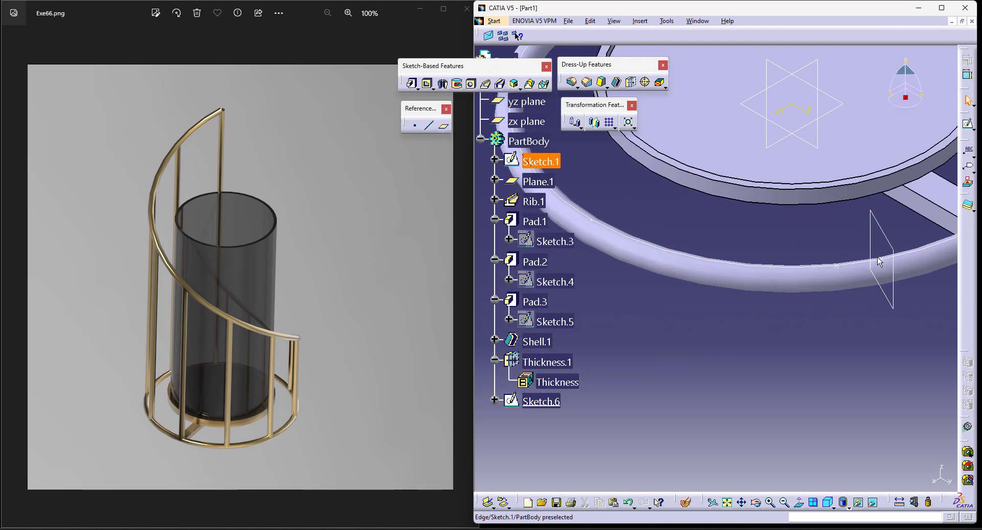
{"action": "right_click", "coordinate": [882, 259]}
{"action": "left_click", "coordinate": [905, 292]}
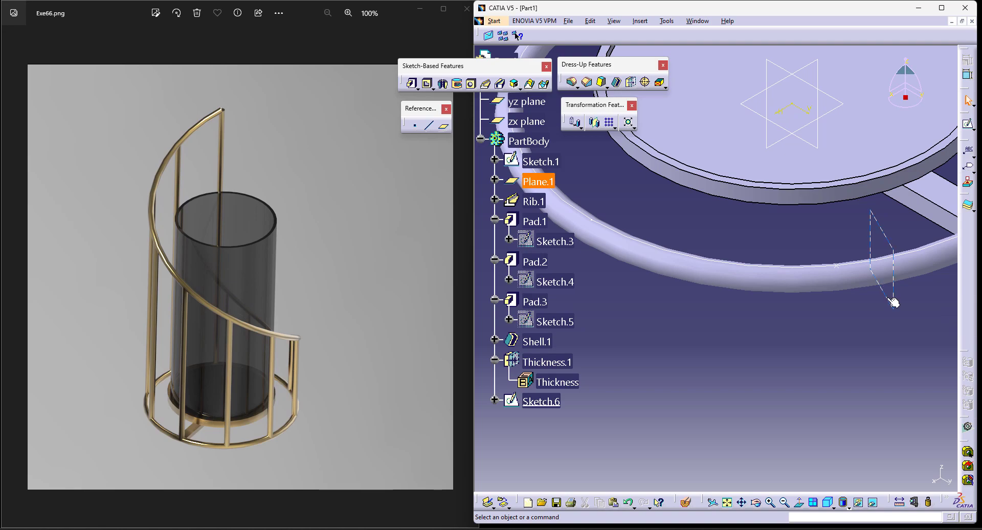
{"action": "right_click", "coordinate": [892, 300]}
{"action": "left_click", "coordinate": [916, 330]}
{"action": "middle_click_drag", "start_coordinate": [842, 353], "coordinate": [835, 399]}
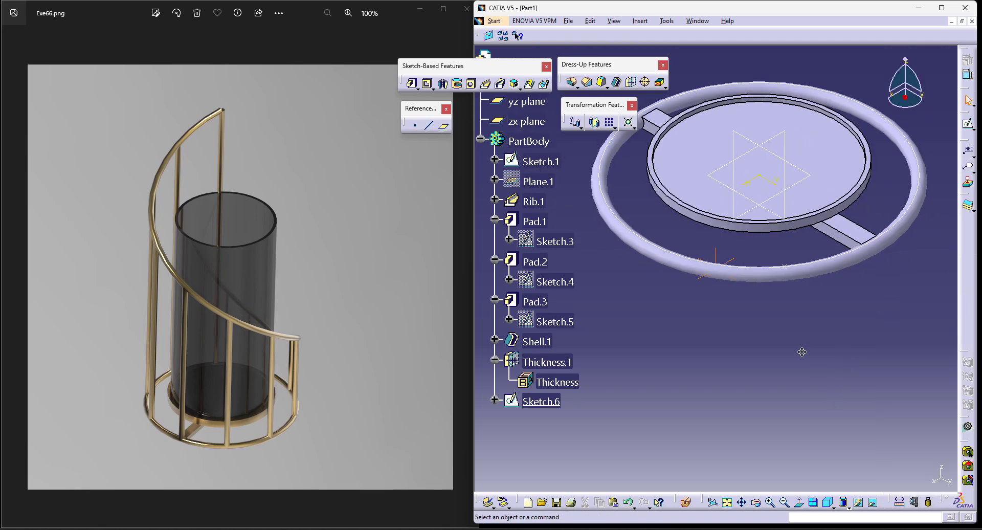
{"action": "middle_click_drag", "start_coordinate": [802, 344], "coordinate": [800, 406]}
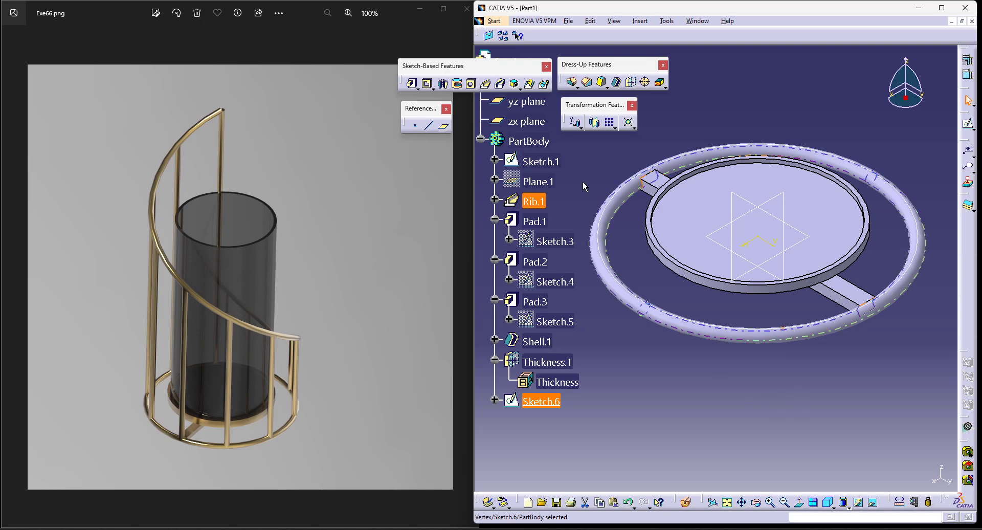
Step: Switch to the Wireframe and Surface Design workbench and set up a rotation of the Sketch.6 point about the Z axis
{"action": "left_click", "coordinate": [501, 23]}
{"action": "mouse_move", "coordinate": [573, 45]}
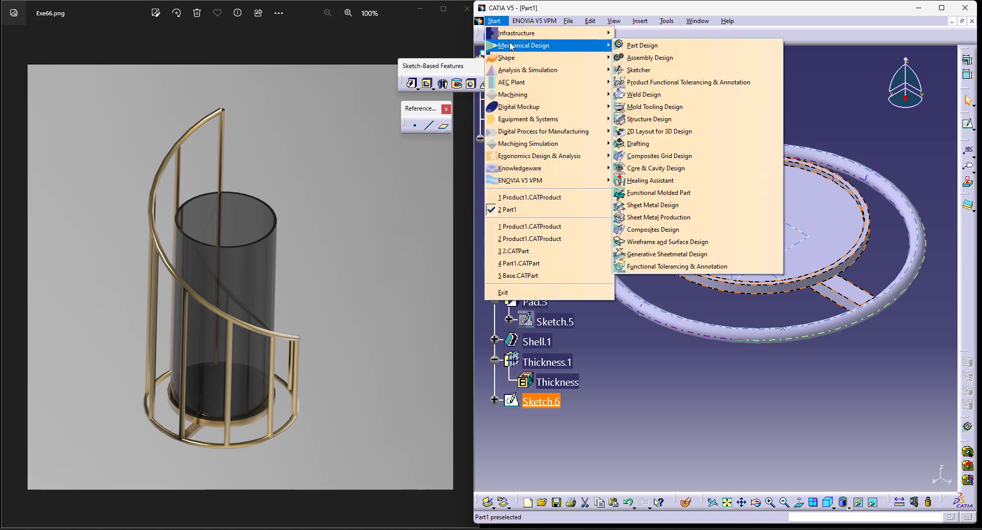
{"action": "left_click", "coordinate": [728, 242]}
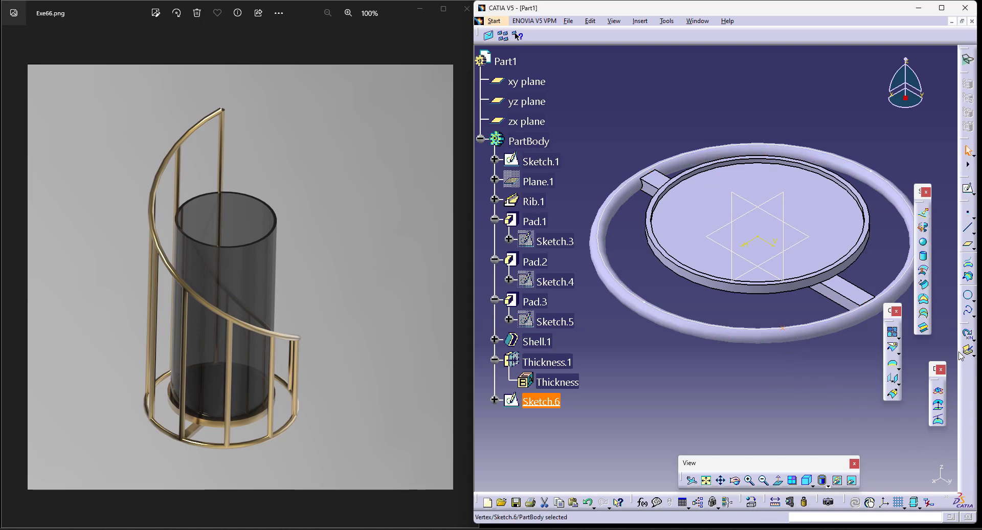
{"action": "left_click", "coordinate": [899, 381]}
{"action": "left_click", "coordinate": [915, 393]}
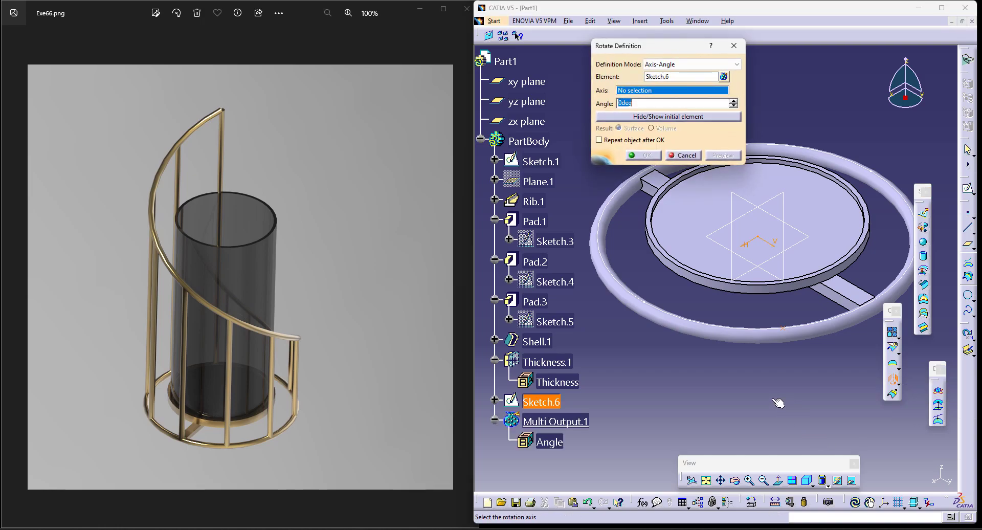
{"action": "middle_click_drag", "start_coordinate": [756, 272], "coordinate": [742, 227]}
{"action": "right_click", "coordinate": [661, 91]}
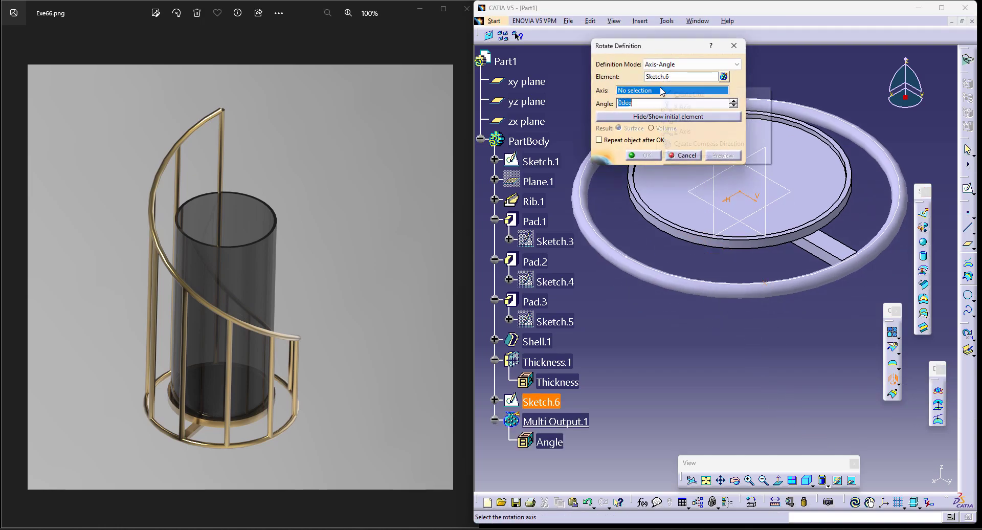
{"action": "left_click", "coordinate": [704, 131]}
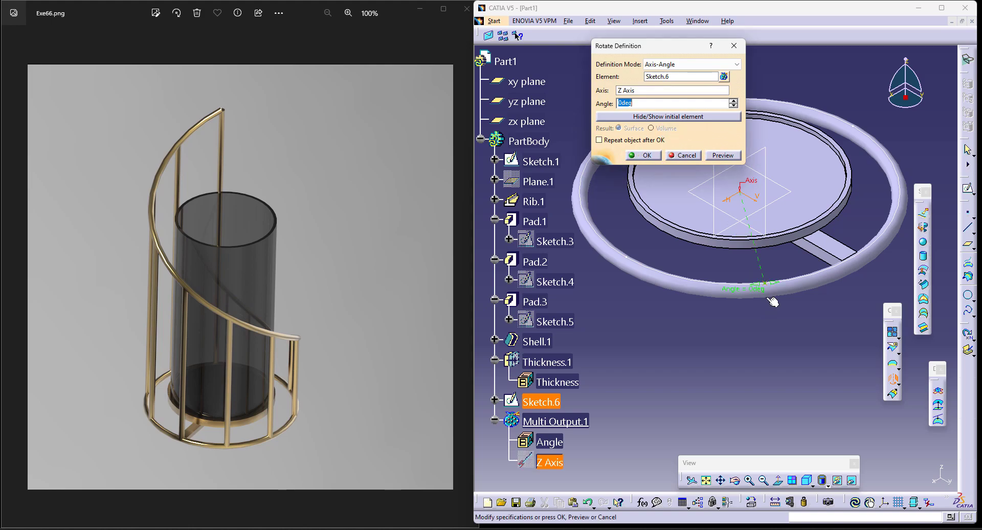
Step: Set the point's rotation angle to 360-36 degrees and create the rotation with 8 repeated instances
{"action": "left_click_drag", "start_coordinate": [766, 298], "coordinate": [756, 292]}
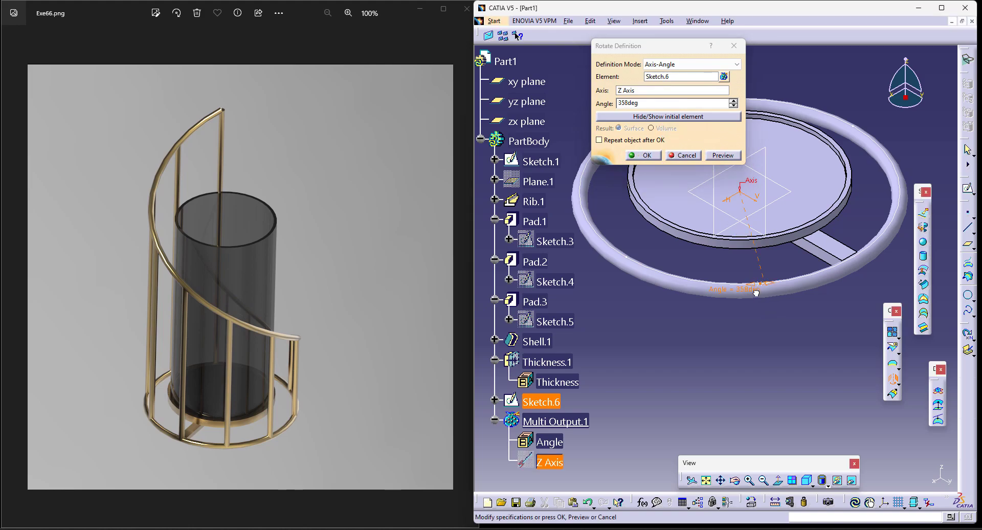
{"action": "left_click", "coordinate": [682, 117]}
{"action": "left_click", "coordinate": [676, 104]}
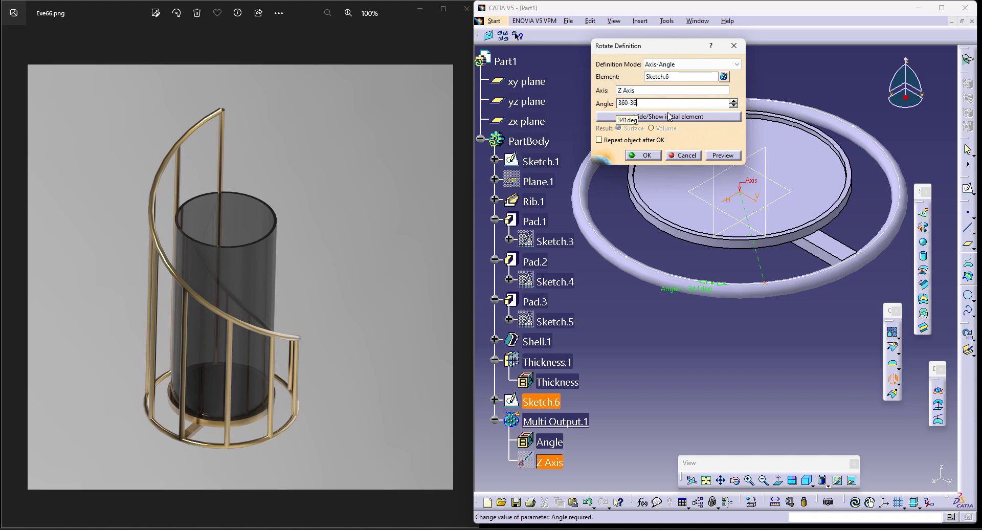
{"action": "type", "text": "360-36"}
{"action": "key", "text": "Return"}
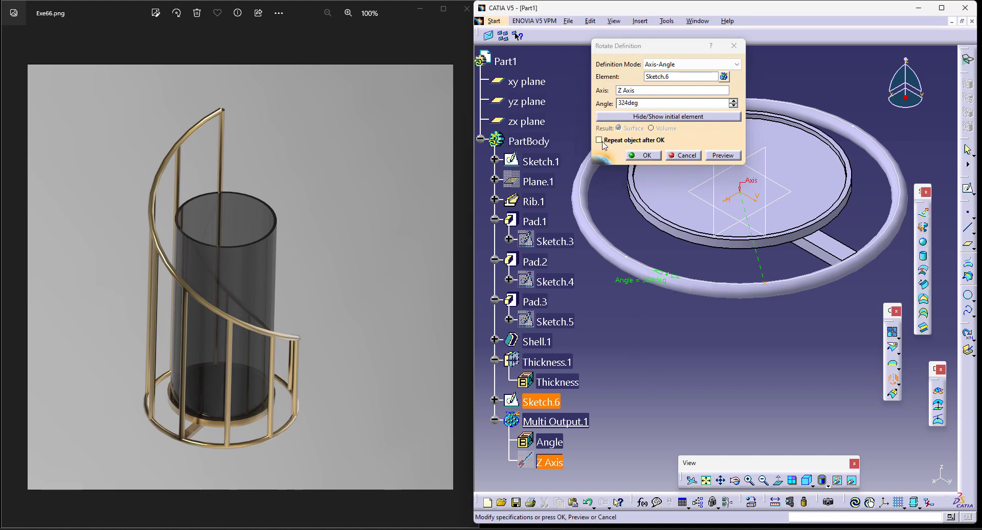
{"action": "left_click", "coordinate": [599, 140]}
{"action": "left_click", "coordinate": [643, 155]}
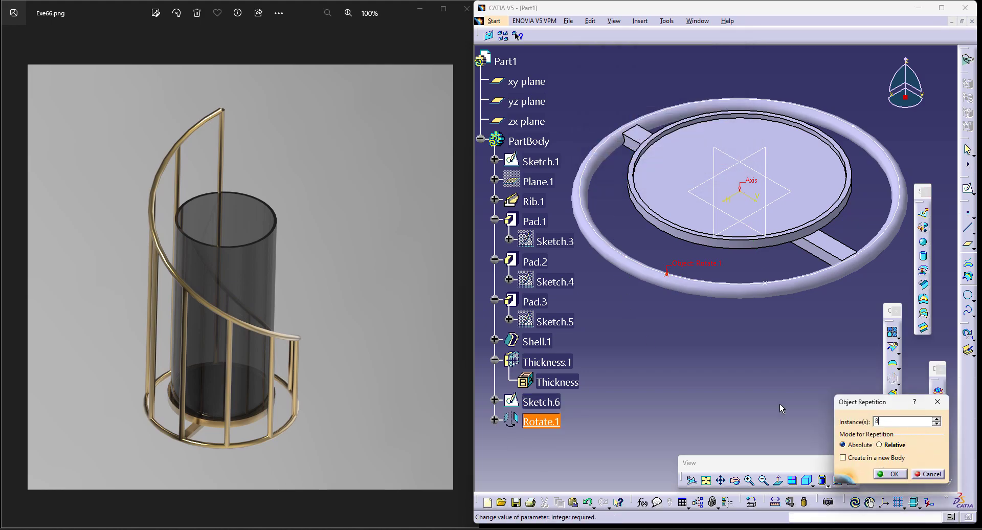
{"action": "key", "text": "Return"}
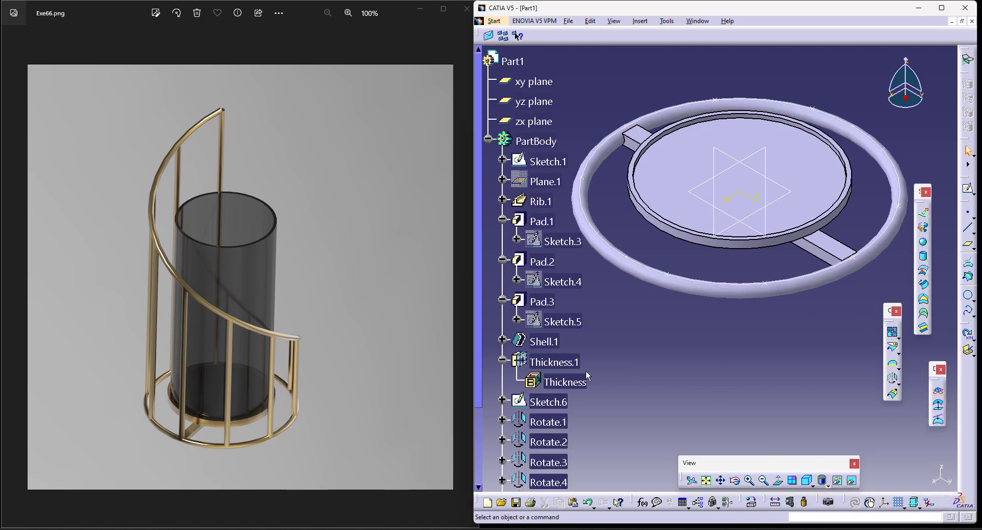
Step: Delete the last rotated point, Rotate.9
{"action": "scroll", "coordinate": [721, 362], "scroll_direction": "down", "scroll_amount": 4}
{"action": "right_click", "coordinate": [549, 362]}
{"action": "left_click", "coordinate": [599, 291]}
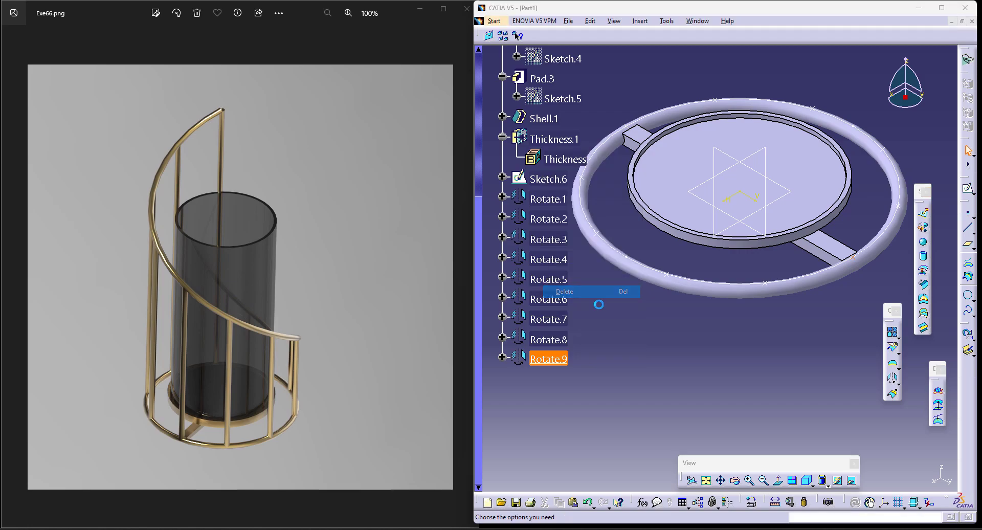
{"action": "left_click", "coordinate": [845, 289]}
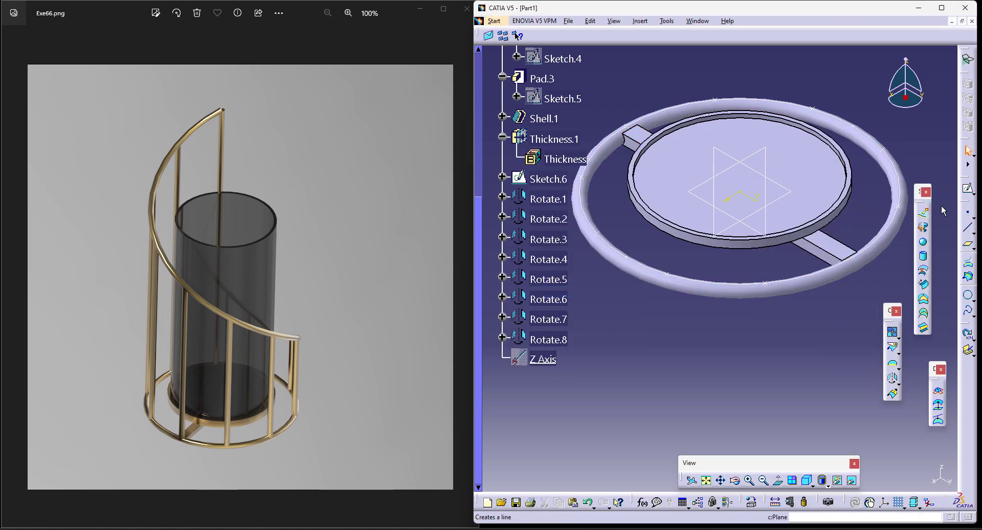
Step: Maximize the modelling window so that it fills the whole screen
{"action": "scroll", "coordinate": [498, 344], "scroll_direction": "up", "scroll_amount": 2}
{"action": "scroll", "coordinate": [499, 344], "scroll_direction": "up", "scroll_amount": 2}
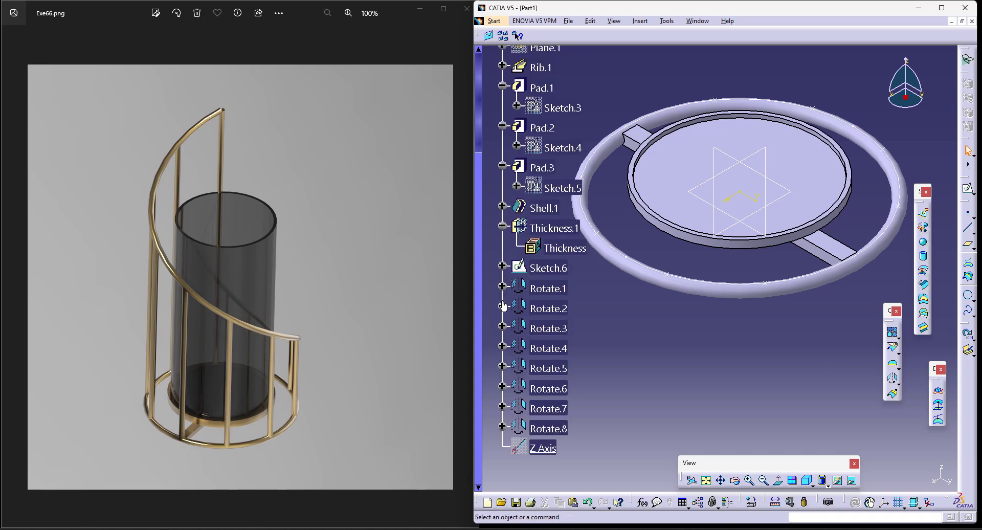
{"action": "scroll", "coordinate": [521, 285], "scroll_direction": "up", "scroll_amount": 7}
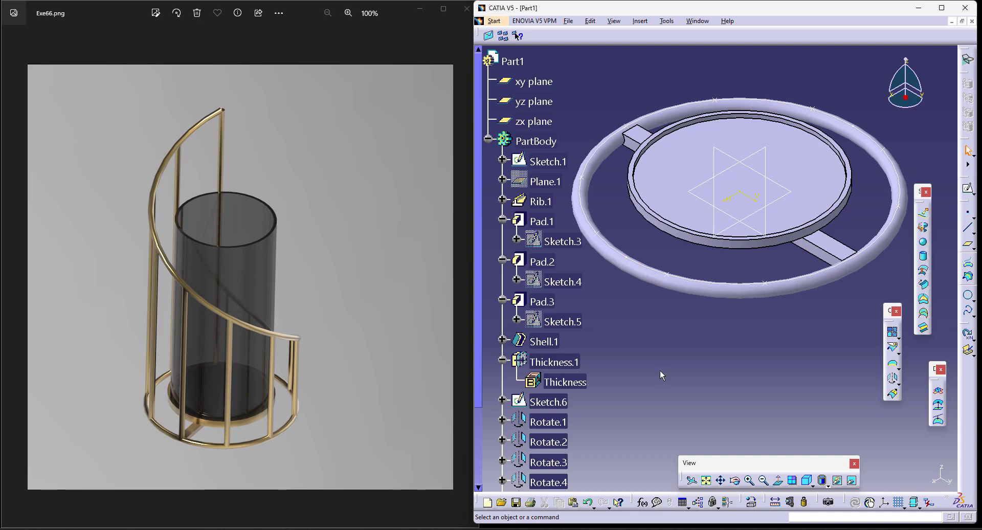
{"action": "left_click", "coordinate": [949, 8]}
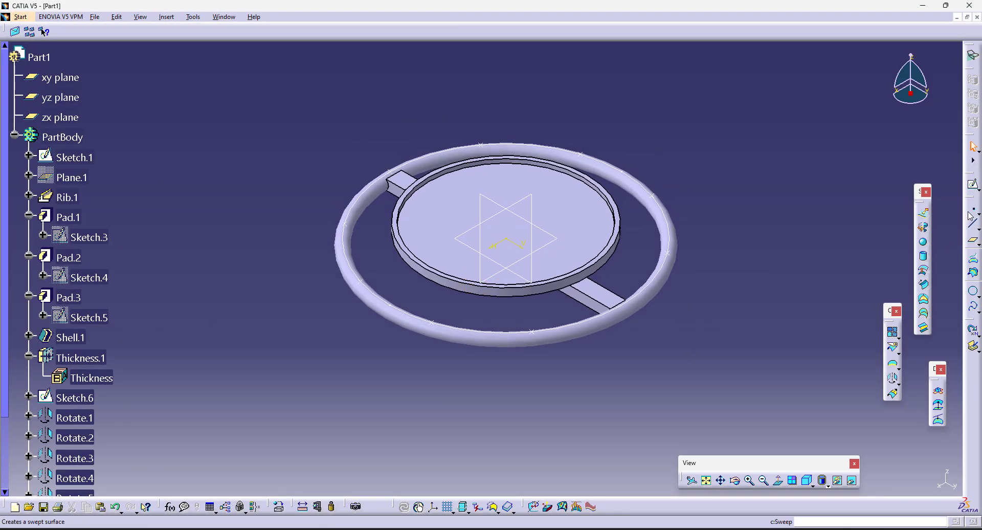
Step: Create a coordinates-type point 40 mm above the Sketch.6 point in Z
{"action": "left_click", "coordinate": [814, 150]}
{"action": "left_click", "coordinate": [793, 159]}
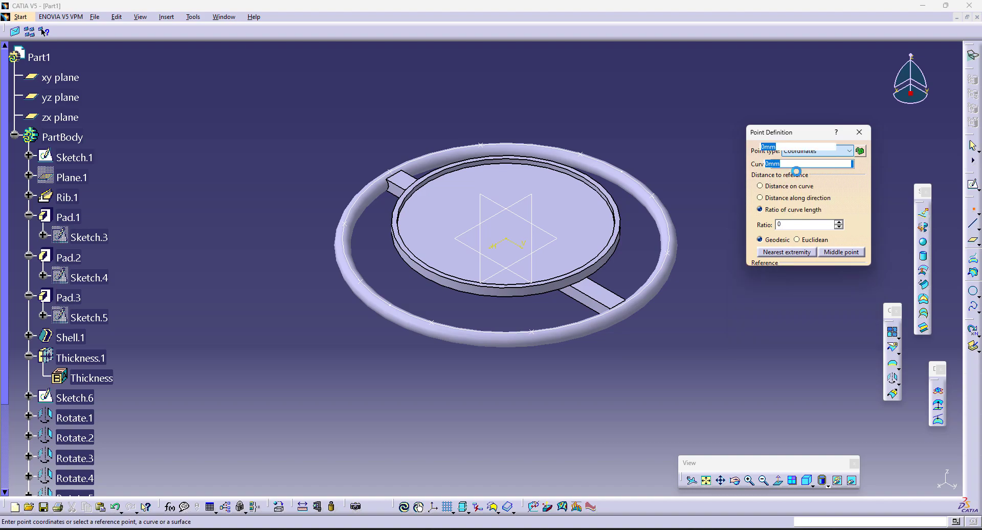
{"action": "left_click", "coordinate": [540, 333]}
{"action": "double_click", "coordinate": [793, 192]}
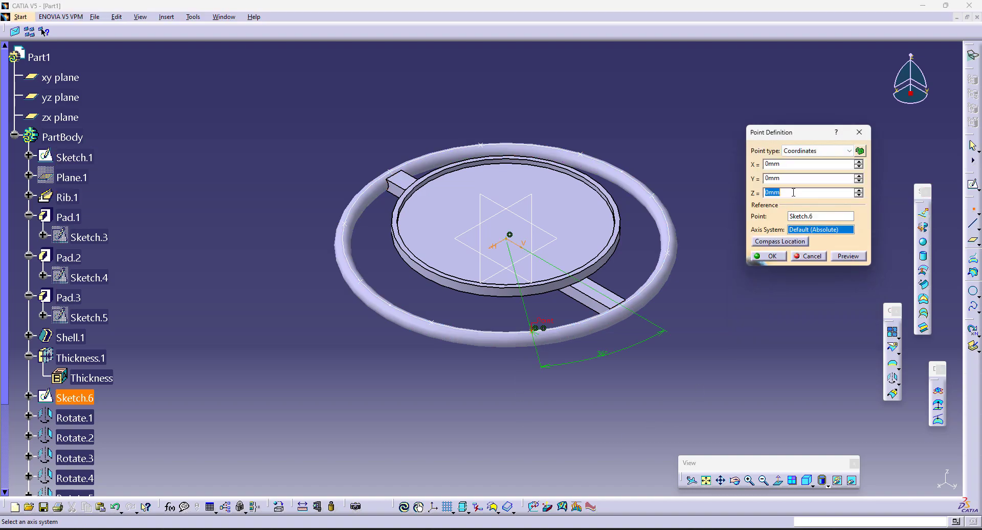
{"action": "type", "text": "40"}
{"action": "left_click", "coordinate": [771, 302]}
{"action": "left_click", "coordinate": [772, 256]}
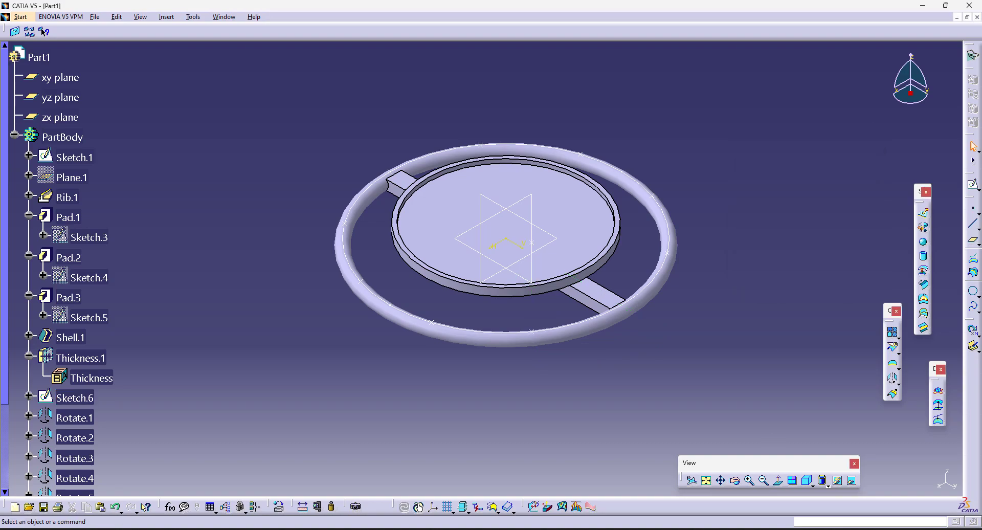
Step: Create a point 60 mm above Rotate.1 in Z on the ring
{"action": "left_click", "coordinate": [810, 483]}
{"action": "left_click", "coordinate": [820, 435]}
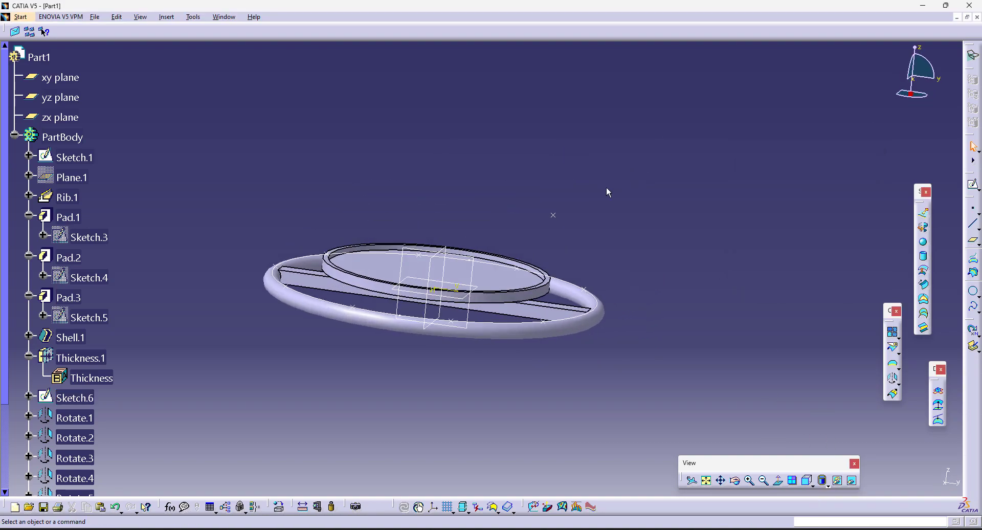
{"action": "middle_click_drag", "start_coordinate": [571, 220], "coordinate": [653, 348]}
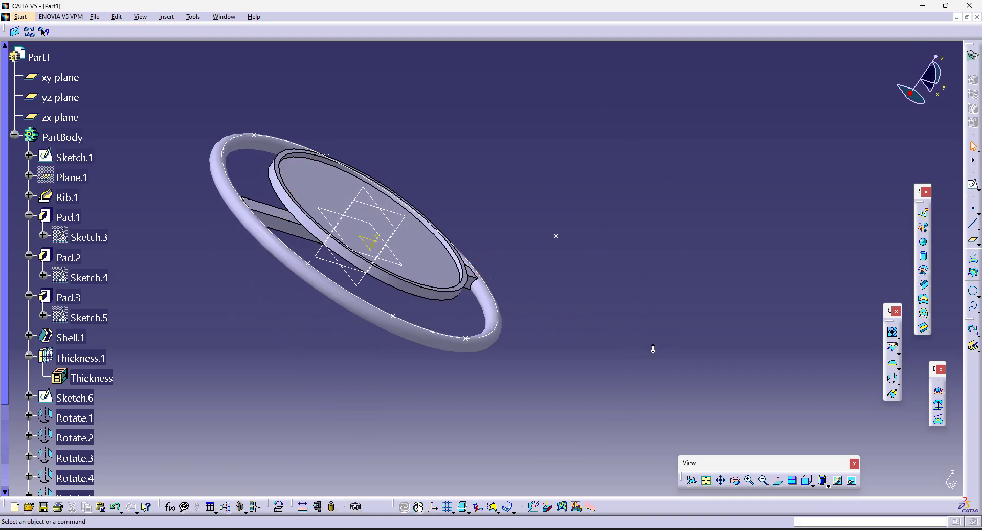
{"action": "left_click", "coordinate": [814, 486]}
{"action": "left_click", "coordinate": [822, 415]}
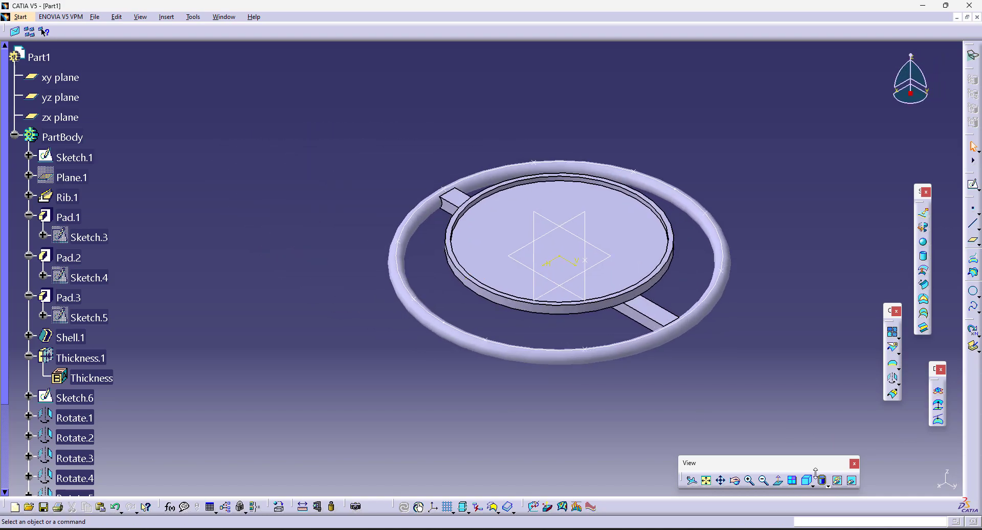
{"action": "left_click", "coordinate": [974, 211]}
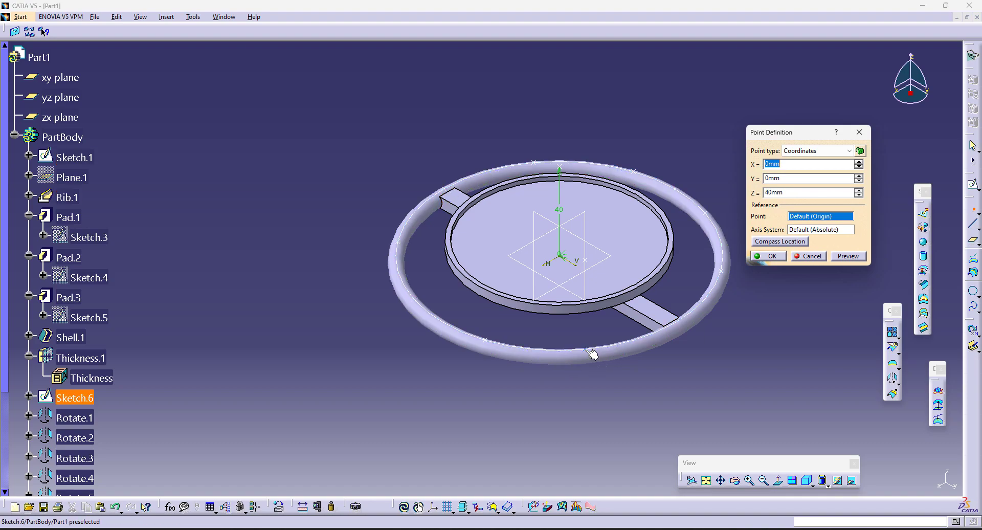
{"action": "middle_click_drag", "start_coordinate": [535, 358], "coordinate": [510, 344]}
{"action": "left_click", "coordinate": [511, 339]}
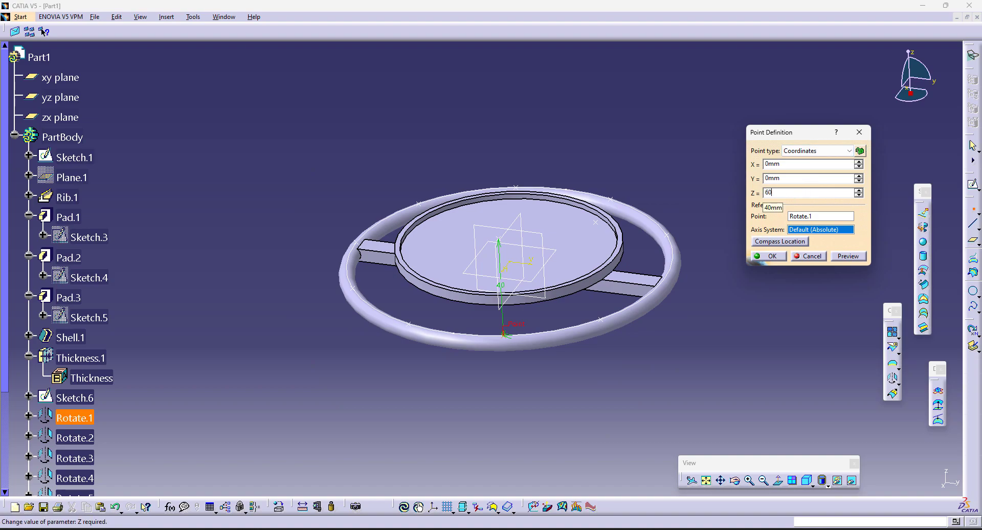
{"action": "key", "text": "Return"}
Step: Create a point 80 mm above Rotate.2 in Z
{"action": "mouse_move", "coordinate": [573, 368]}
{"action": "middle_mouse_down"}
{"action": "mouse_move", "coordinate": [483, 381]}
{"action": "mouse_move", "coordinate": [478, 345]}
{"action": "mouse_move", "coordinate": [561, 375]}
{"action": "middle_mouse_up"}
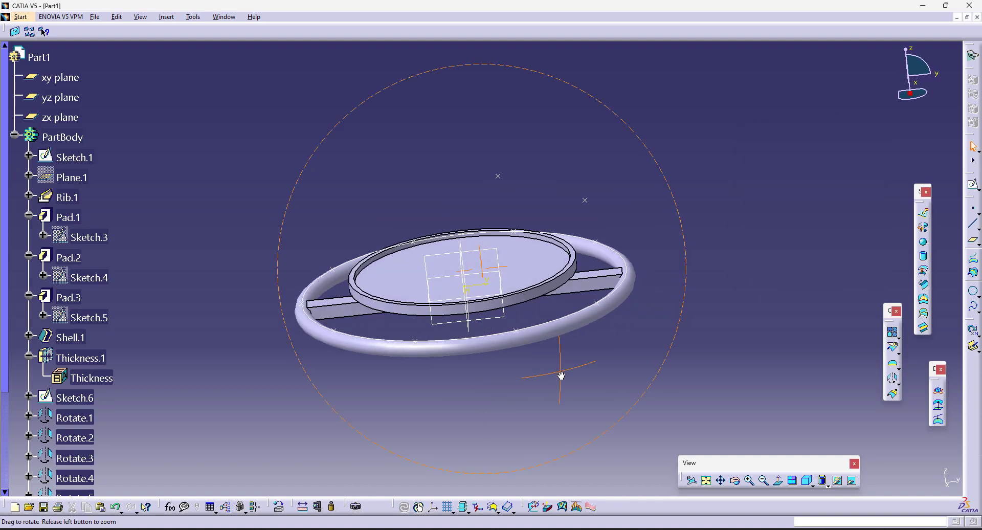
{"action": "left_click", "coordinate": [972, 210]}
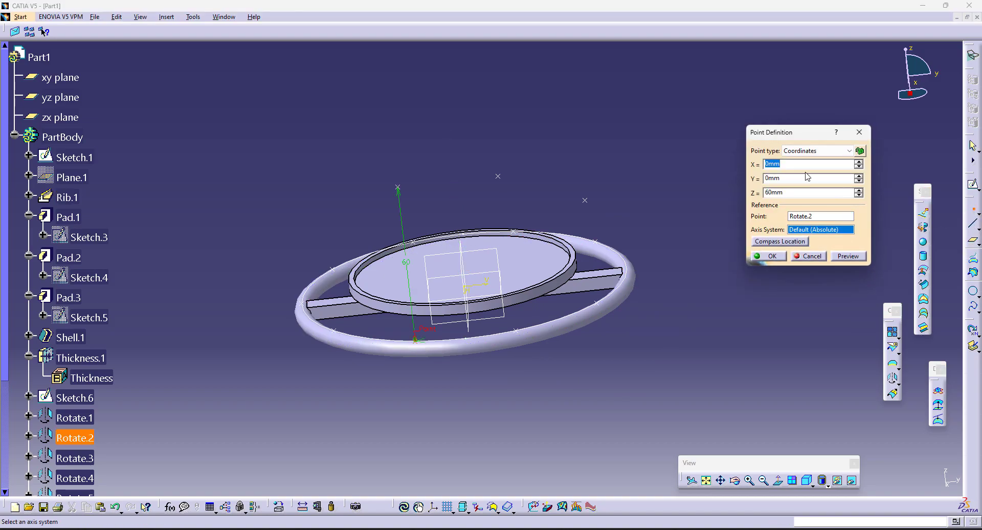
{"action": "type", "text": "8"}
{"action": "key", "text": "Return"}
Step: Create a point 100 mm above the next rotated point, Rotate.3, in Z
{"action": "middle_click_drag", "start_coordinate": [426, 434], "coordinate": [629, 301]}
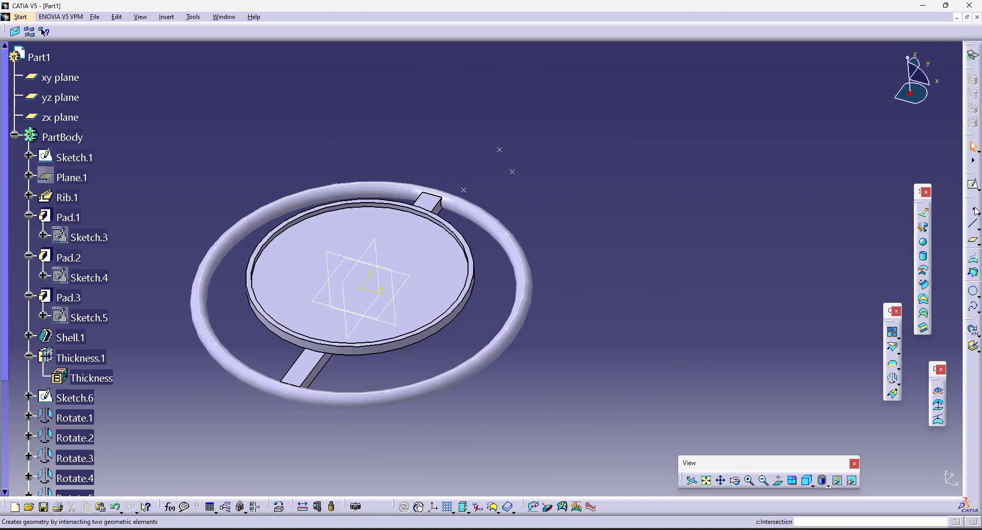
{"action": "left_click", "coordinate": [392, 395]}
{"action": "left_click", "coordinate": [803, 192]}
{"action": "key", "text": "Return"}
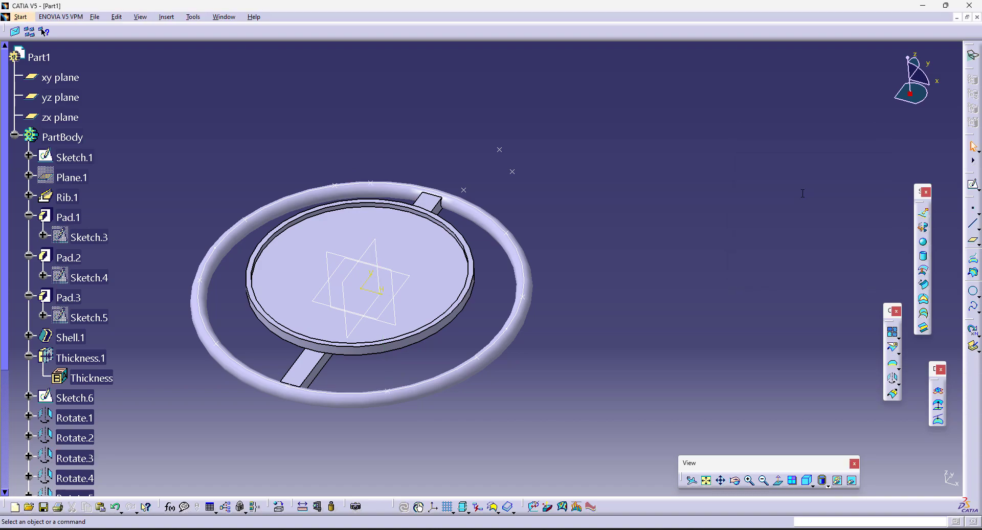
Step: Create a point offset in Z from Rotate.4 and close the error report
{"action": "middle_click_drag", "start_coordinate": [525, 420], "coordinate": [613, 378]}
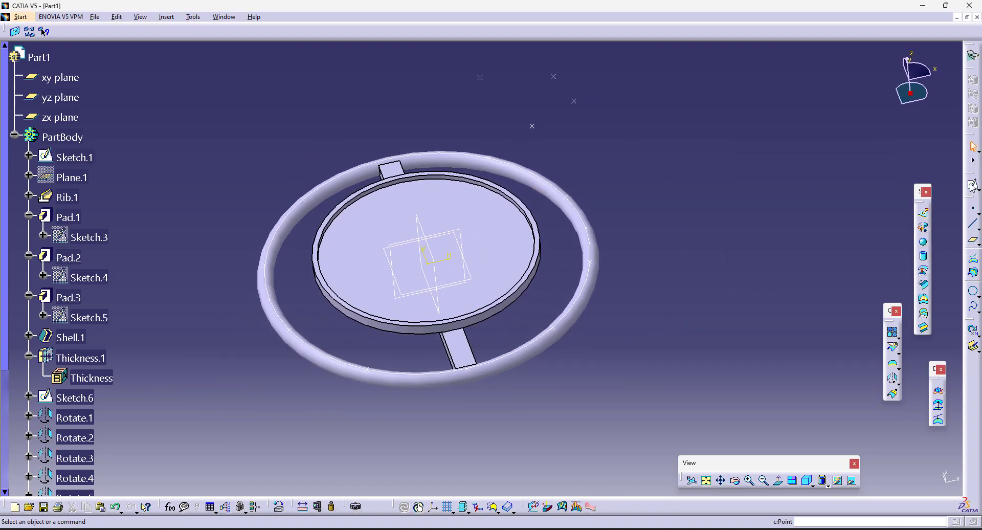
{"action": "left_click", "coordinate": [974, 209]}
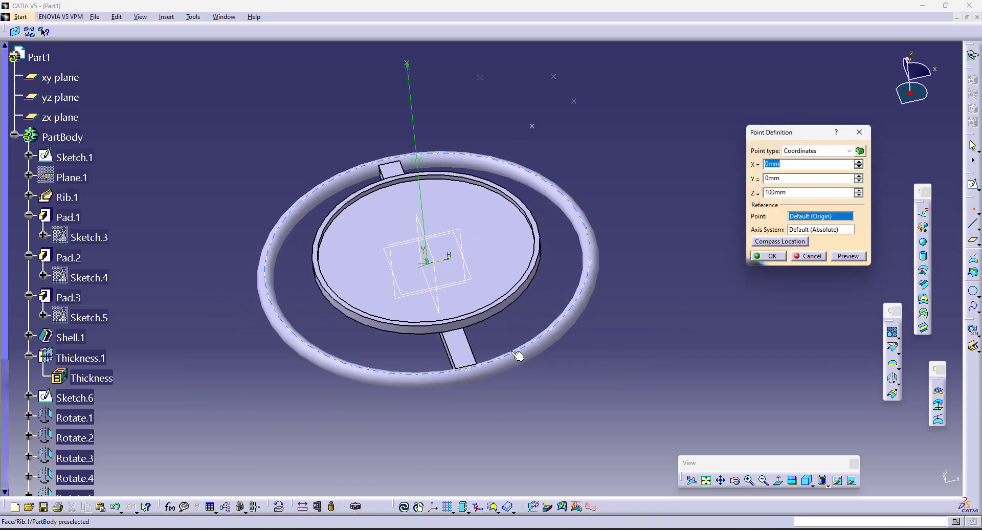
{"action": "left_click", "coordinate": [469, 374]}
{"action": "middle_click_drag", "start_coordinate": [679, 336], "coordinate": [611, 272]}
{"action": "left_click", "coordinate": [823, 192]}
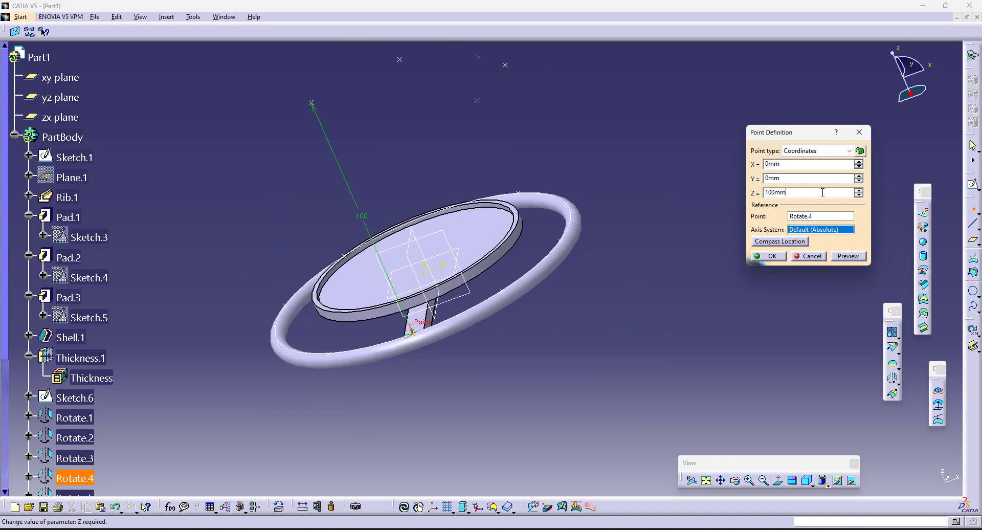
{"action": "key", "text": "Return"}
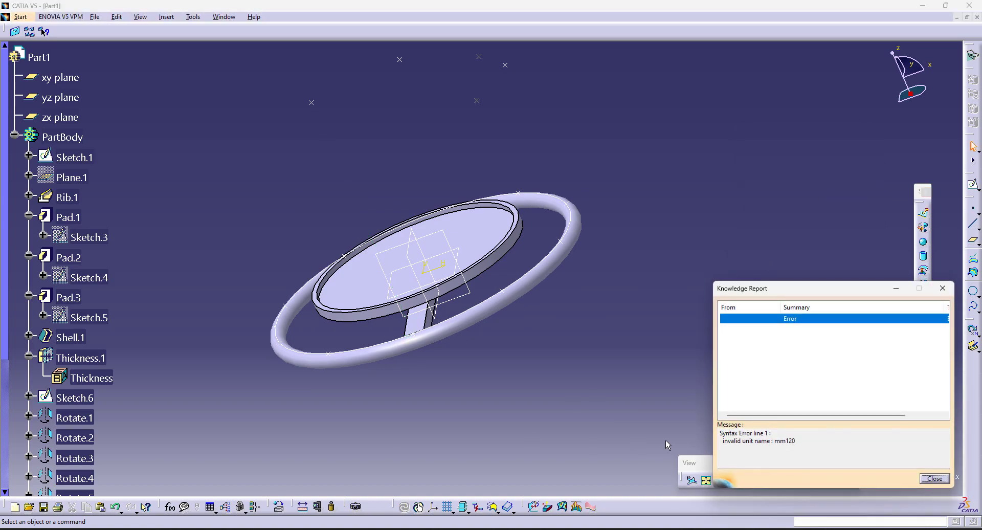
{"action": "left_click", "coordinate": [934, 479]}
Step: Set the Z offset of the new point above Rotate.4 to 120 mm
{"action": "middle_click_drag", "start_coordinate": [565, 370], "coordinate": [590, 371]}
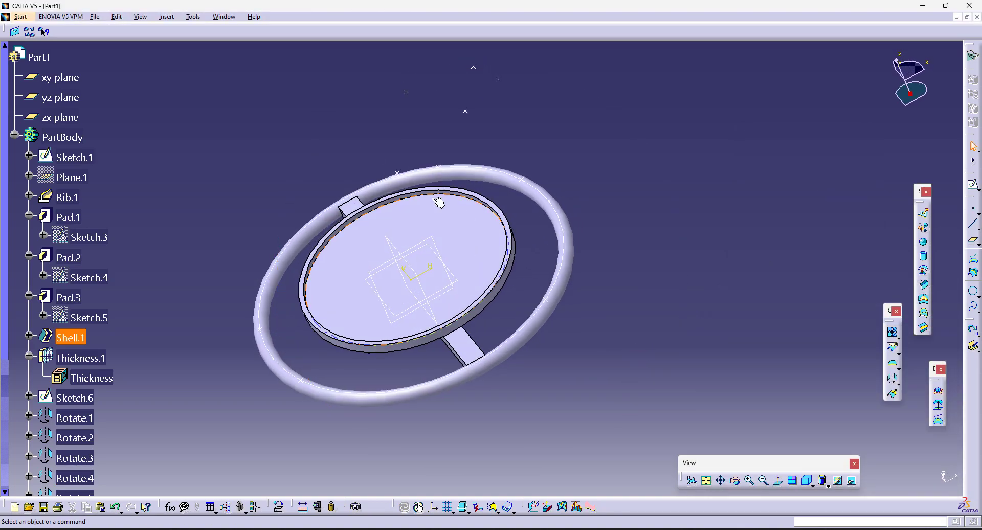
{"action": "double_click", "coordinate": [399, 175]}
{"action": "double_click", "coordinate": [782, 193]}
{"action": "type", "text": "120"}
{"action": "key", "text": "Return"}
Step: Create a point 140 mm above Rotate.5 in Z
{"action": "middle_click_drag", "start_coordinate": [592, 380], "coordinate": [678, 323]}
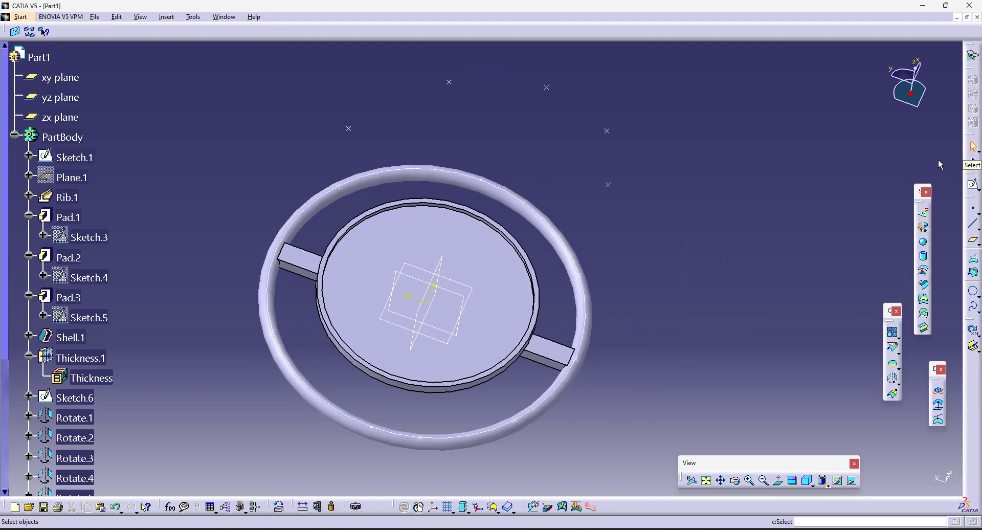
{"action": "left_click", "coordinate": [974, 209]}
{"action": "left_click", "coordinate": [516, 421]}
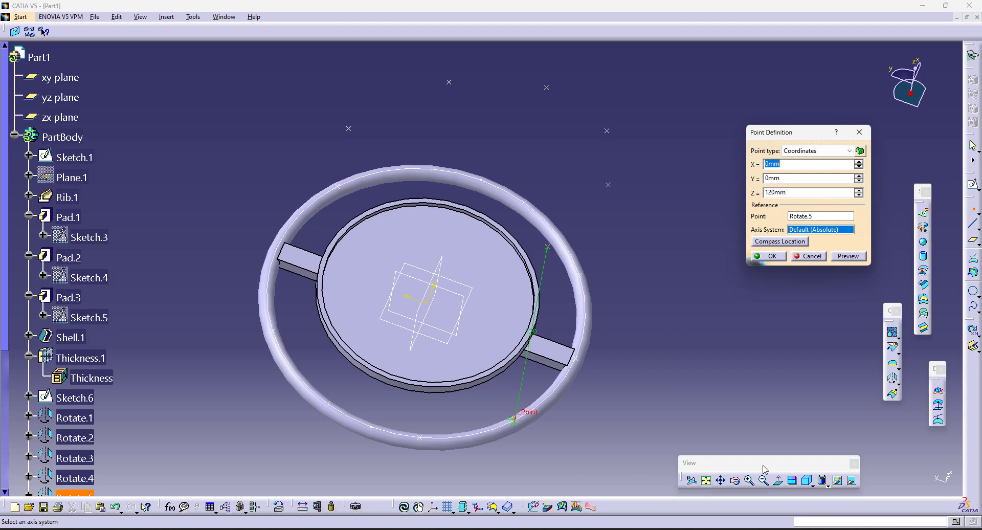
{"action": "left_click", "coordinate": [808, 481]}
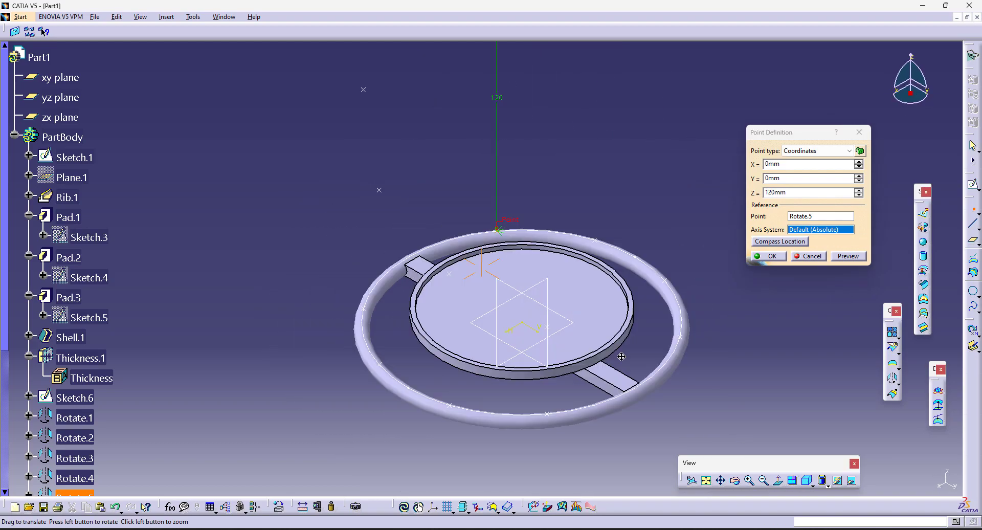
{"action": "double_click", "coordinate": [811, 193]}
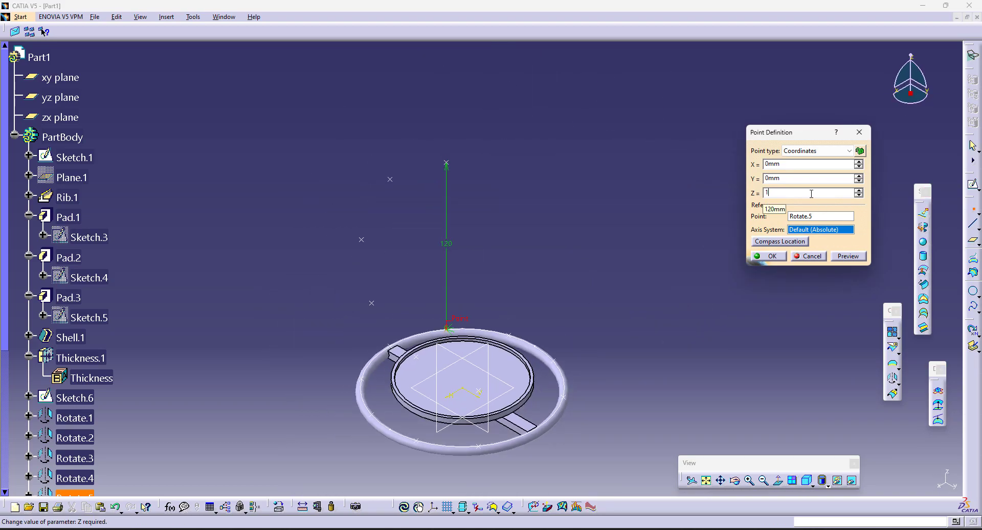
{"action": "type", "text": "140"}
{"action": "key", "text": "Return"}
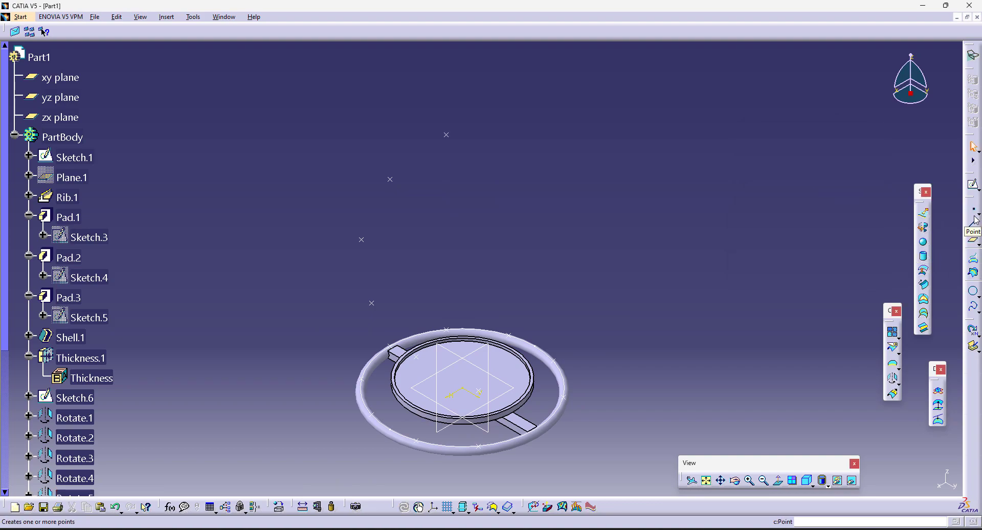
Step: Create a point 160 mm above Rotate.6 and another 200 mm above Rotate.7 in Z
{"action": "left_click", "coordinate": [515, 340]}
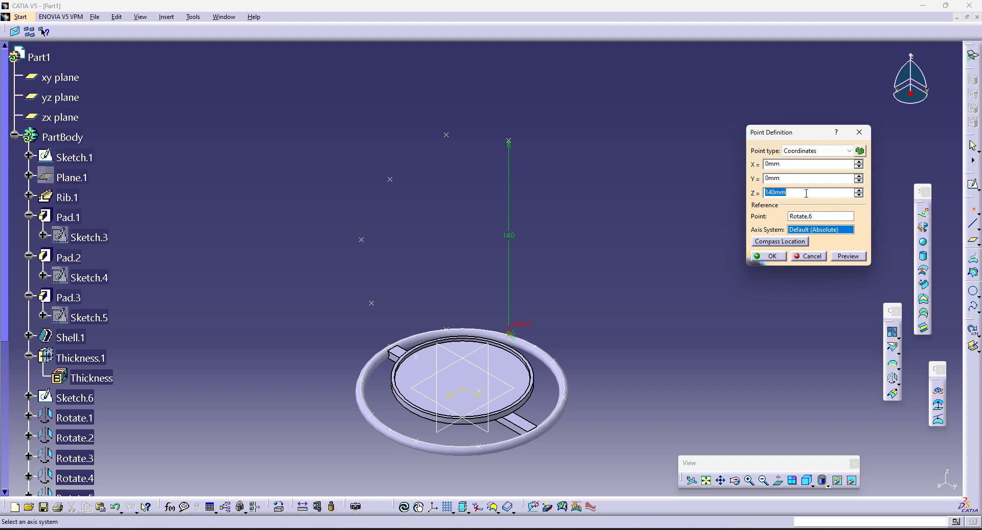
{"action": "key", "text": "Return"}
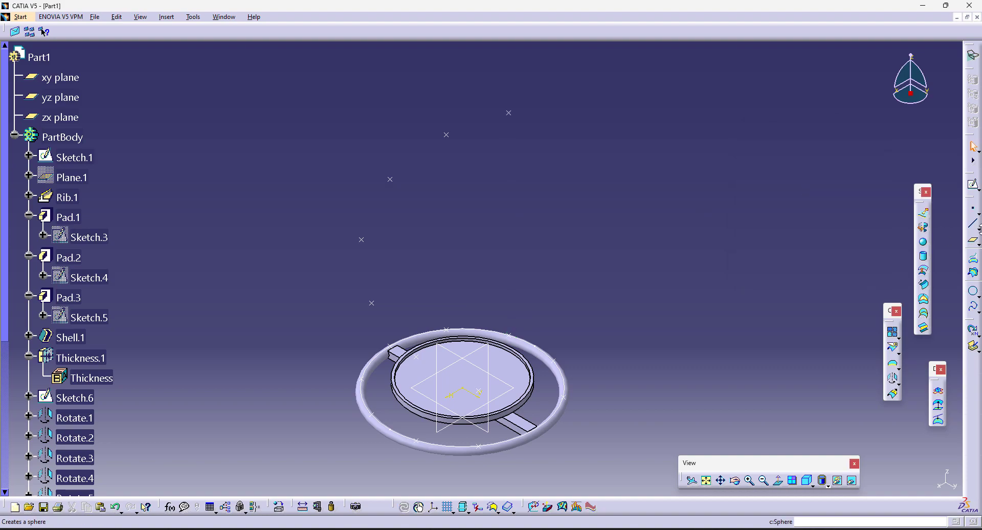
{"action": "left_click", "coordinate": [975, 213]}
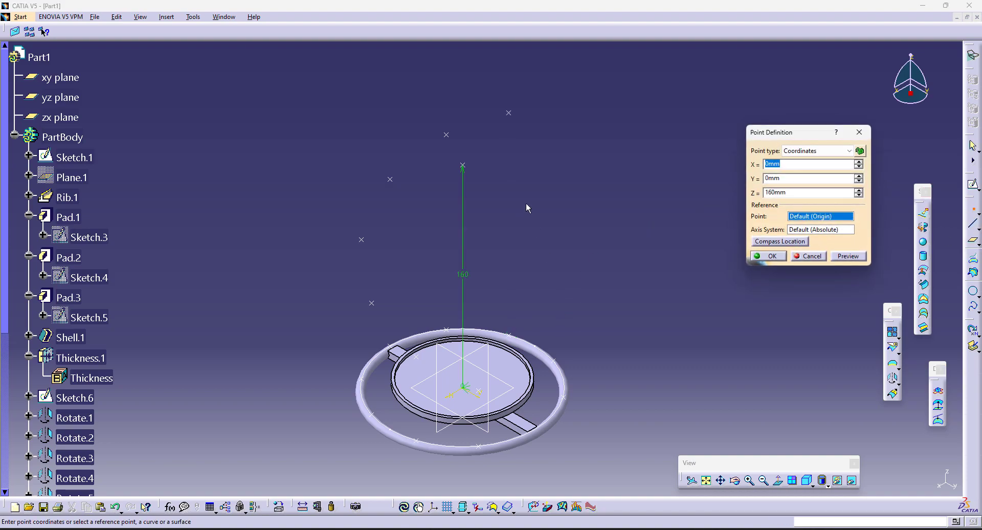
{"action": "left_click", "coordinate": [556, 359]}
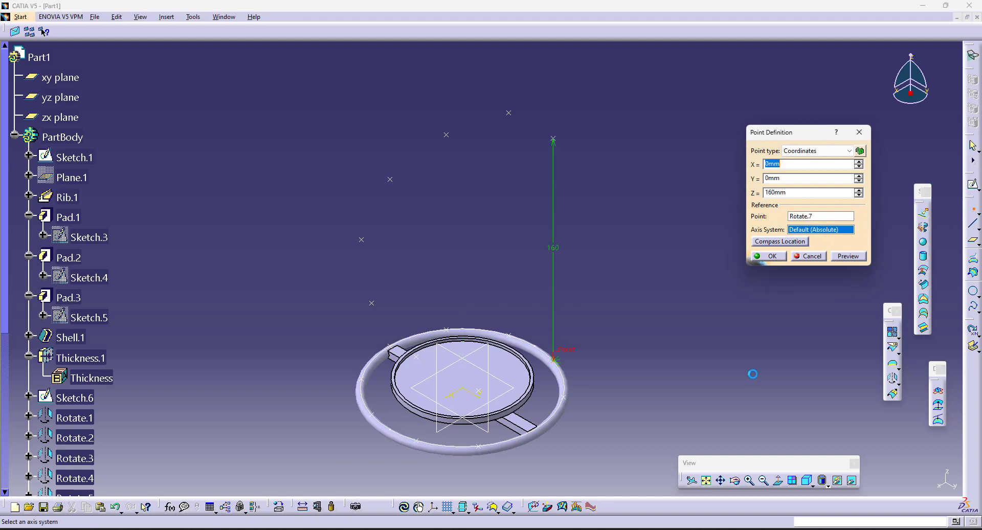
{"action": "type", "text": "200"}
{"action": "key", "text": "Return"}
Step: Create a point 220 mm above the last rotated ring point, Rotate.8, in Z
{"action": "left_click", "coordinate": [973, 217]}
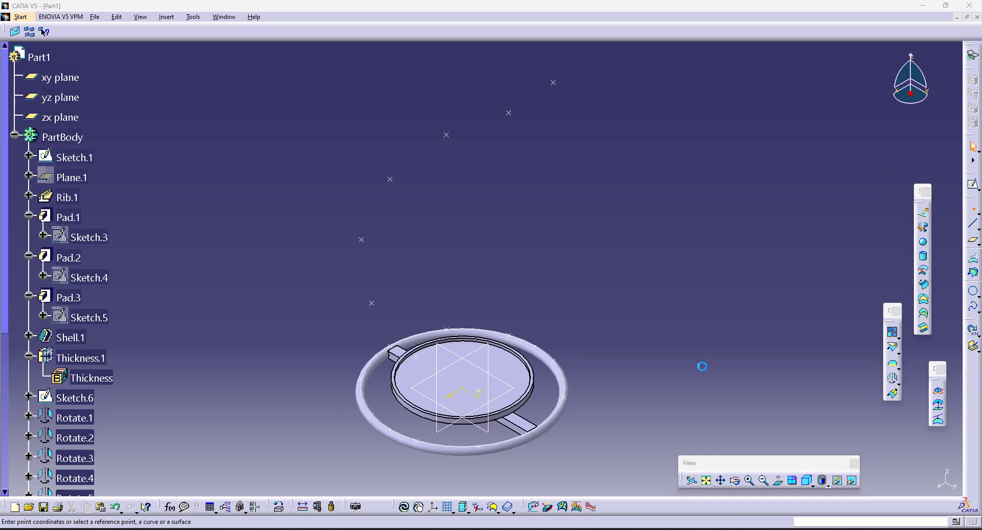
{"action": "left_click", "coordinate": [814, 193]}
{"action": "type", "text": "220"}
{"action": "key", "text": "Return"}
Step: Create a spline through seven raised points above the ring, picking them in order from the lowest upward
{"action": "middle_click_drag", "start_coordinate": [575, 265], "coordinate": [542, 255]}
{"action": "left_click", "coordinate": [811, 484]}
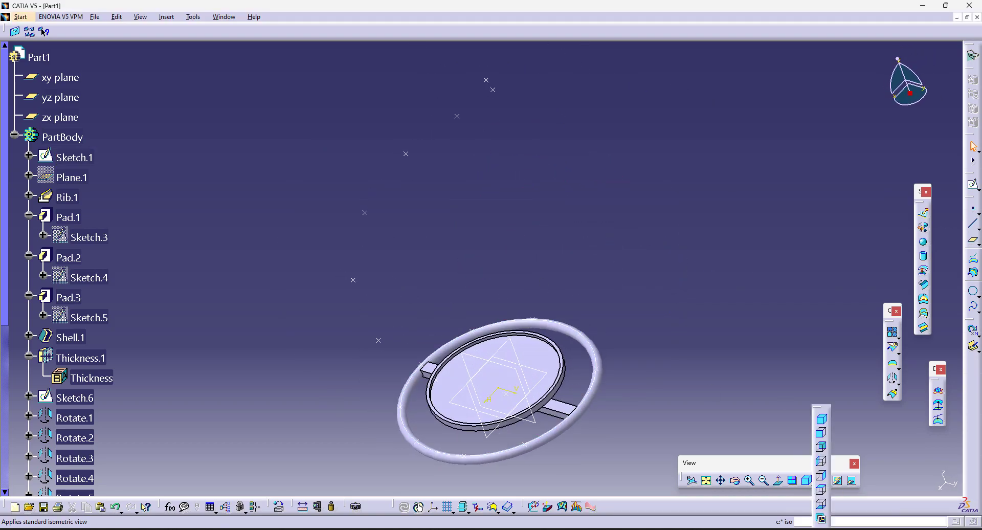
{"action": "left_click", "coordinate": [823, 420]}
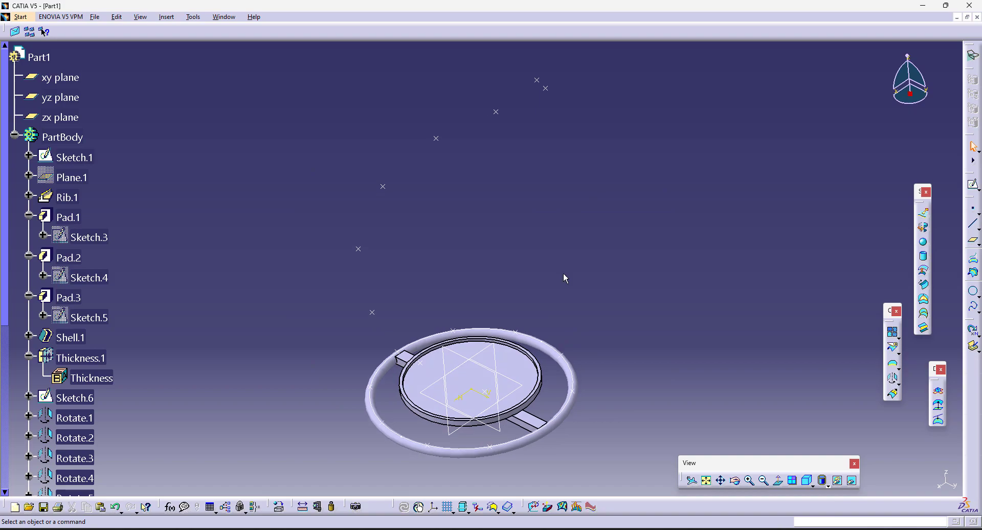
{"action": "middle_click_drag", "start_coordinate": [532, 309], "coordinate": [615, 171]}
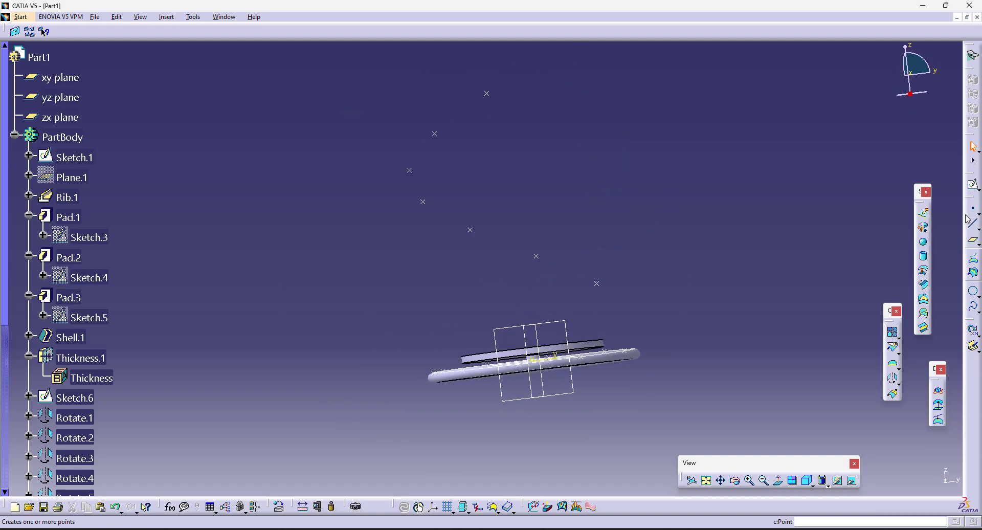
{"action": "left_click", "coordinate": [974, 310]}
{"action": "left_click", "coordinate": [596, 283]}
{"action": "left_click", "coordinate": [536, 255]}
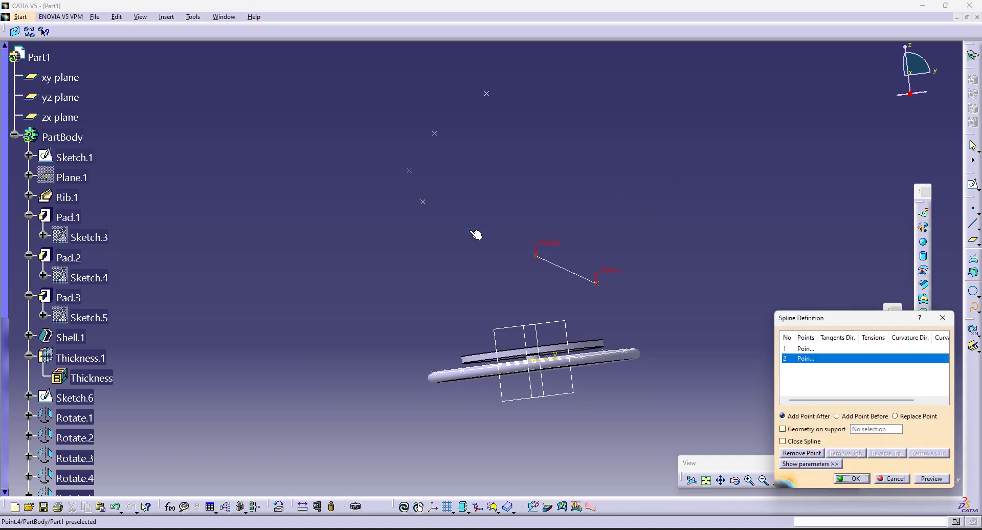
{"action": "left_click", "coordinate": [470, 230]}
{"action": "left_click", "coordinate": [422, 201]}
{"action": "left_click", "coordinate": [409, 170]}
{"action": "left_click", "coordinate": [435, 133]}
{"action": "left_click", "coordinate": [487, 93]}
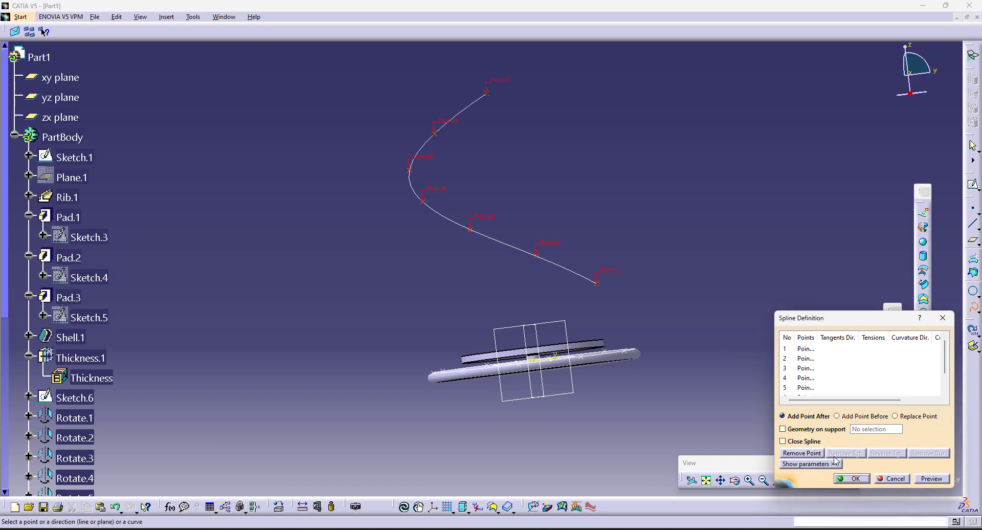
{"action": "left_click", "coordinate": [851, 478]}
Step: Edit the spline and add the remaining uppermost point to its end
{"action": "middle_click_drag", "start_coordinate": [609, 358], "coordinate": [542, 302]}
{"action": "double_click", "coordinate": [521, 109]}
{"action": "middle_click_drag", "start_coordinate": [599, 79], "coordinate": [497, 250]}
{"action": "left_click", "coordinate": [510, 233]}
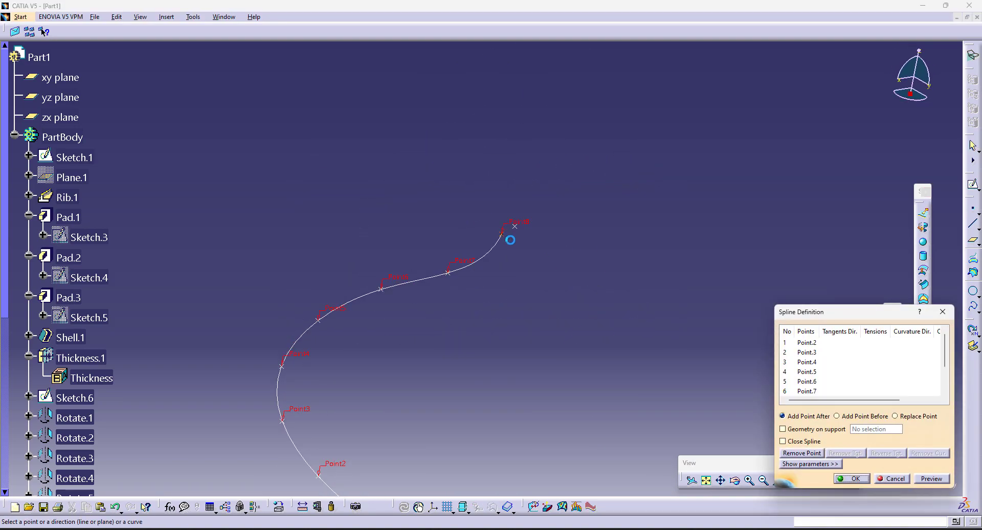
{"action": "left_click", "coordinate": [851, 479]}
Step: Examine the spline's course from above and in isometric view, and check the definitions of its two uppermost points
{"action": "middle_click_drag", "start_coordinate": [584, 397], "coordinate": [634, 244]}
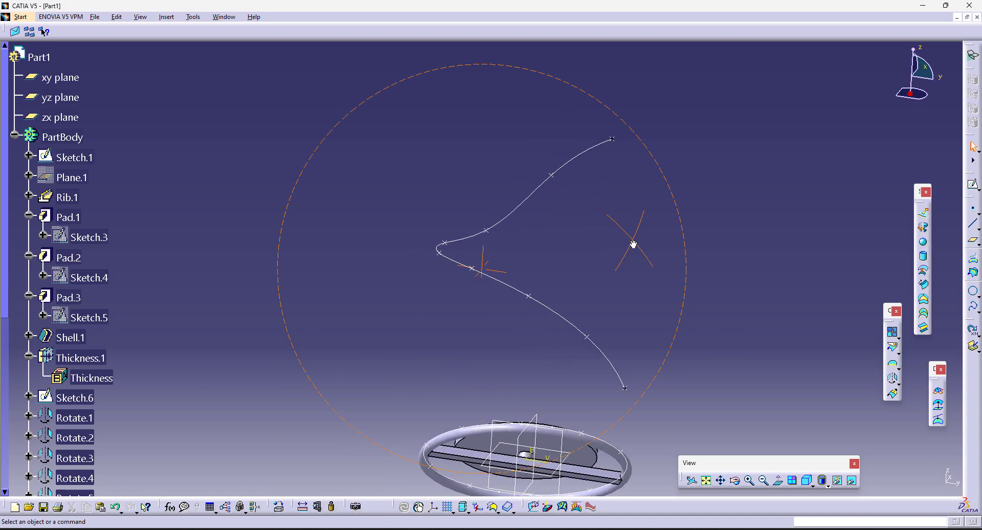
{"action": "left_click", "coordinate": [811, 484]}
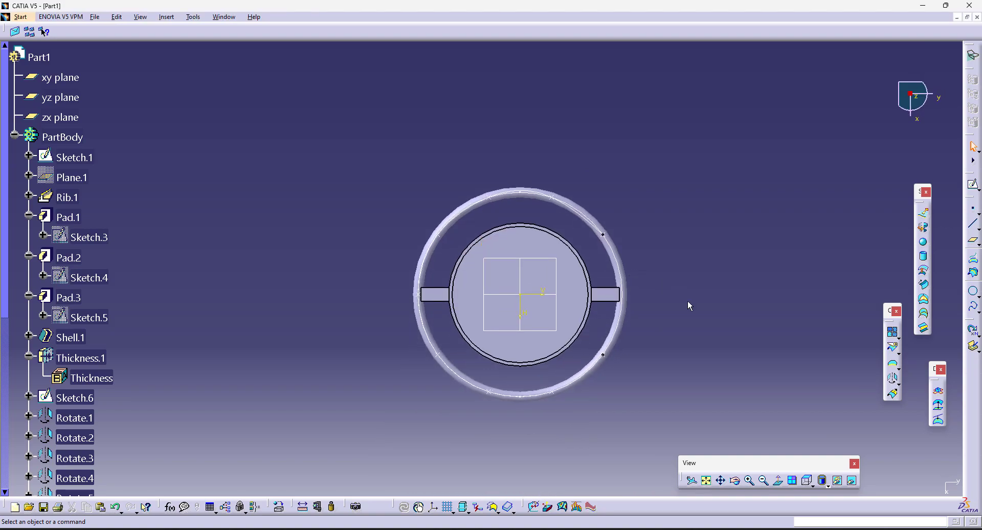
{"action": "left_click", "coordinate": [813, 483]}
{"action": "left_click", "coordinate": [824, 419]}
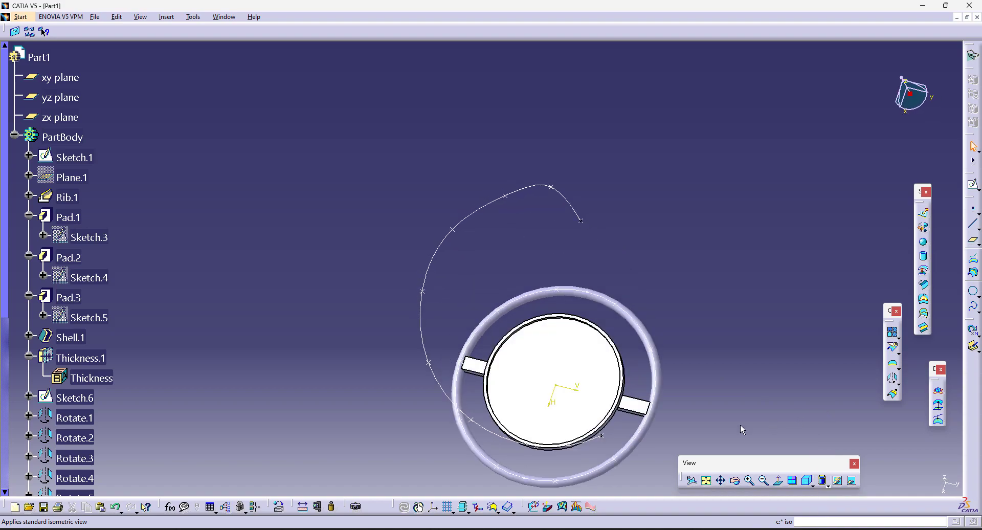
{"action": "middle_click_drag", "start_coordinate": [538, 260], "coordinate": [563, 135]}
{"action": "middle_click_drag", "start_coordinate": [607, 251], "coordinate": [474, 261]}
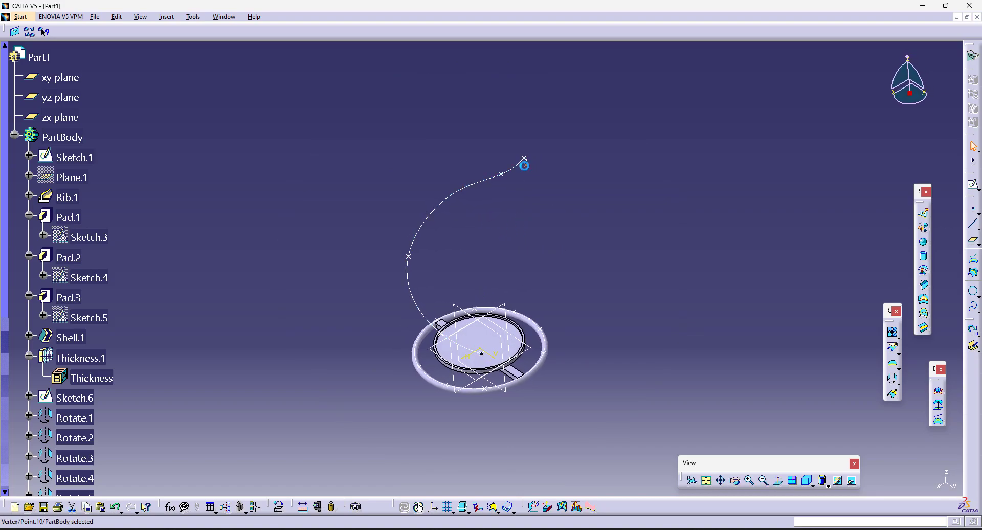
{"action": "double_click", "coordinate": [527, 165]}
{"action": "middle_click_drag", "start_coordinate": [491, 292], "coordinate": [565, 274]}
{"action": "left_click", "coordinate": [780, 259]}
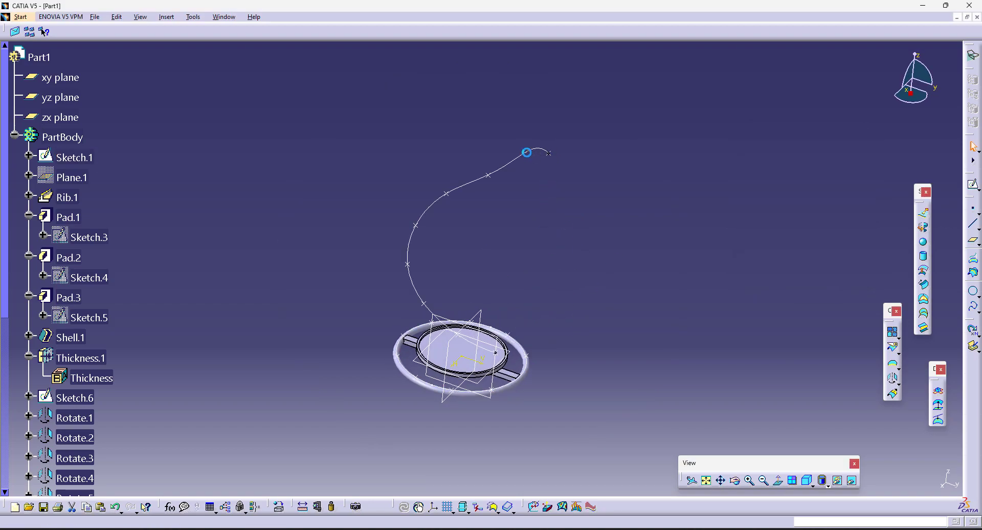
{"action": "double_click", "coordinate": [526, 153]}
{"action": "middle_click_drag", "start_coordinate": [516, 312], "coordinate": [523, 305]}
{"action": "left_click", "coordinate": [765, 258]}
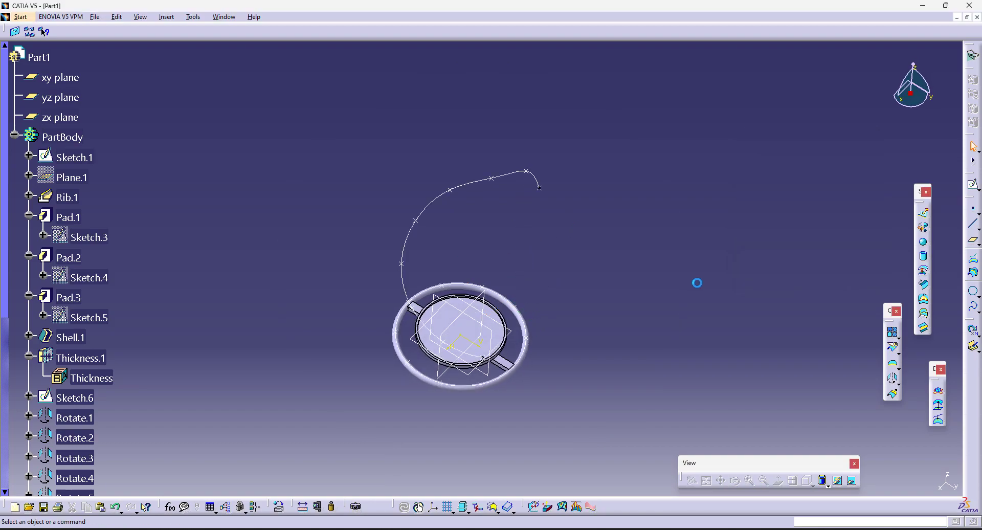
{"action": "left_click", "coordinate": [807, 479]}
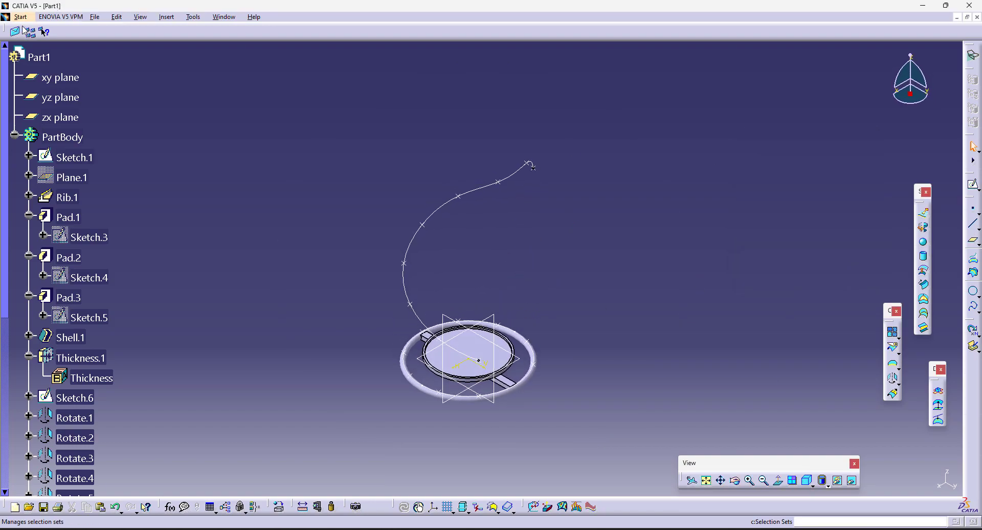
Step: Switch to the Part Design workbench
{"action": "left_click", "coordinate": [21, 17]}
{"action": "mouse_move", "coordinate": [50, 41]}
{"action": "left_click", "coordinate": [174, 41]}
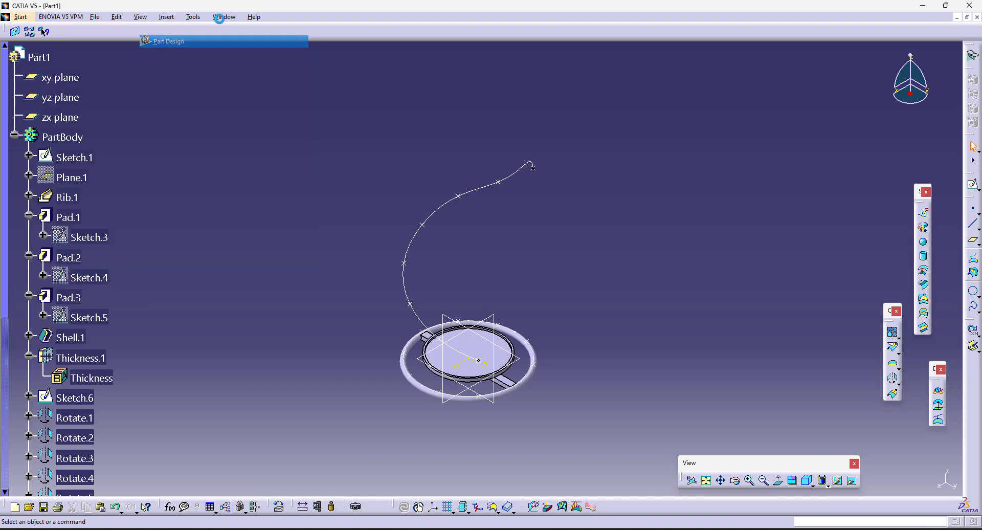
{"action": "middle_click_drag", "start_coordinate": [562, 368], "coordinate": [591, 266]}
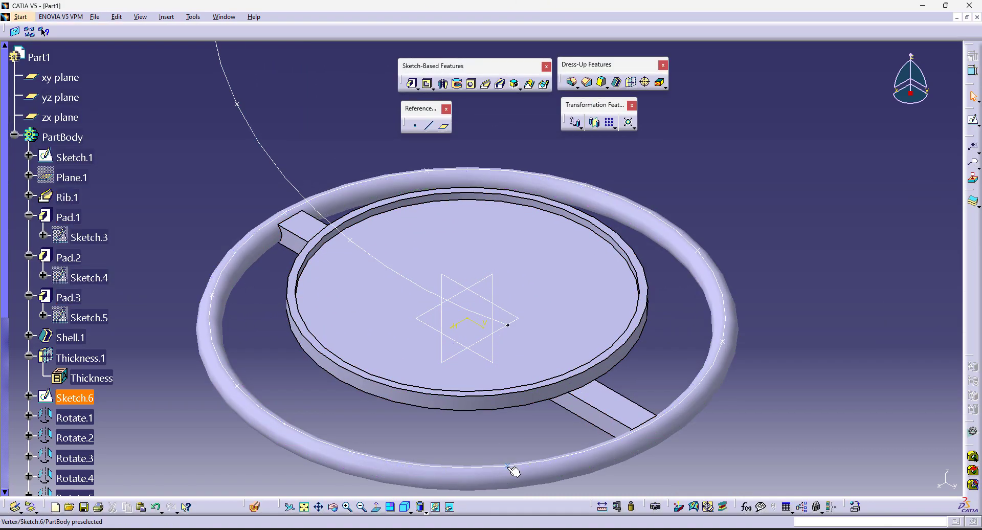
Step: Create a plane parallel to the xy plane through the Sketch.6 point on the ring
{"action": "middle_click_drag", "start_coordinate": [506, 327], "coordinate": [508, 457]}
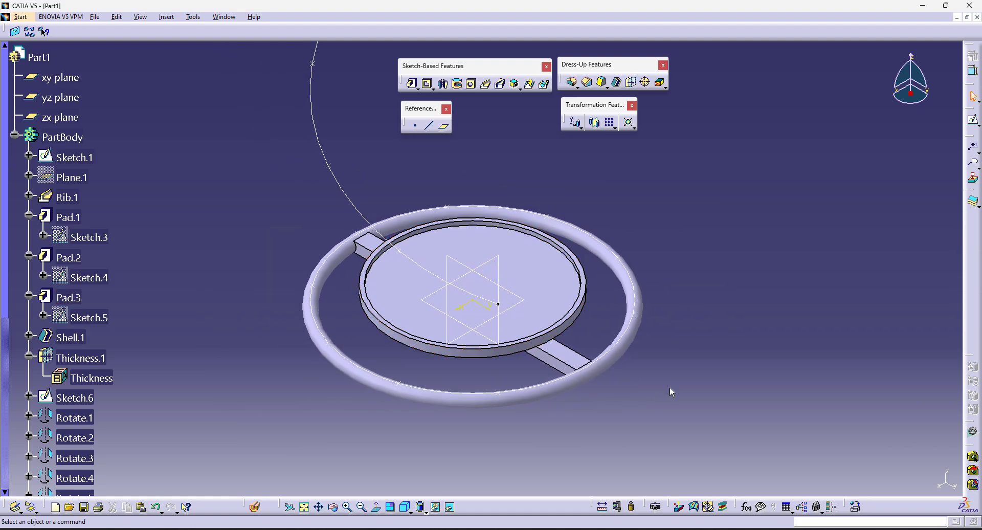
{"action": "middle_click_drag", "start_coordinate": [680, 393], "coordinate": [686, 431]}
{"action": "left_click", "coordinate": [444, 128]}
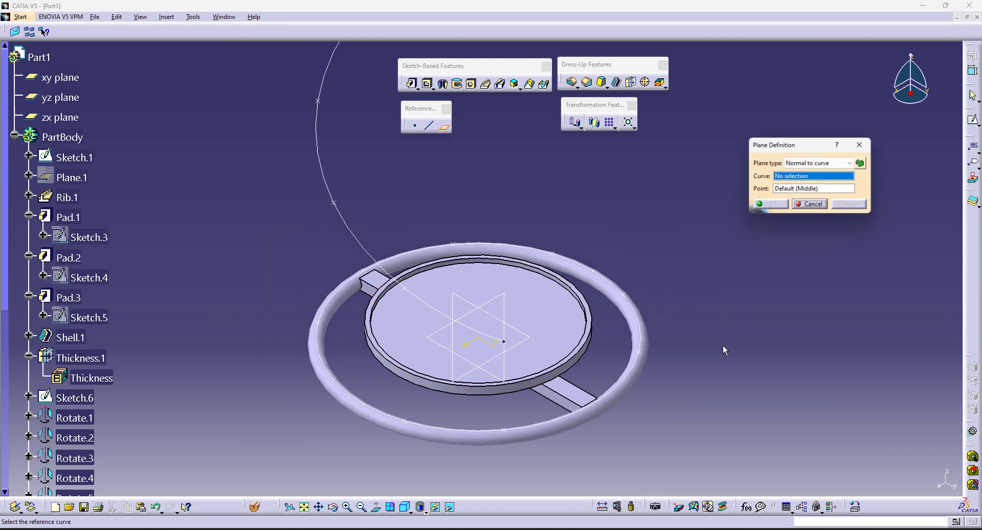
{"action": "left_click", "coordinate": [811, 164]}
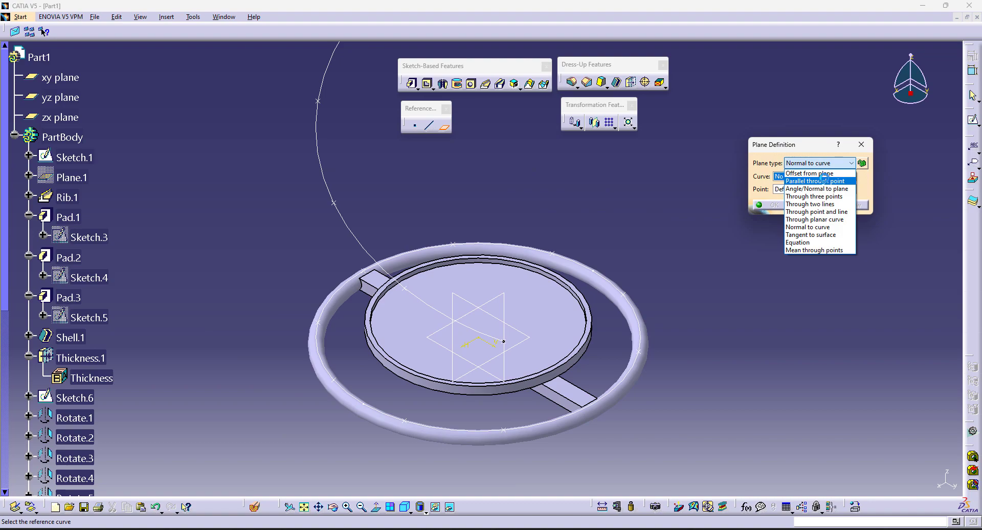
{"action": "left_click", "coordinate": [814, 195]}
{"action": "left_click", "coordinate": [504, 430]}
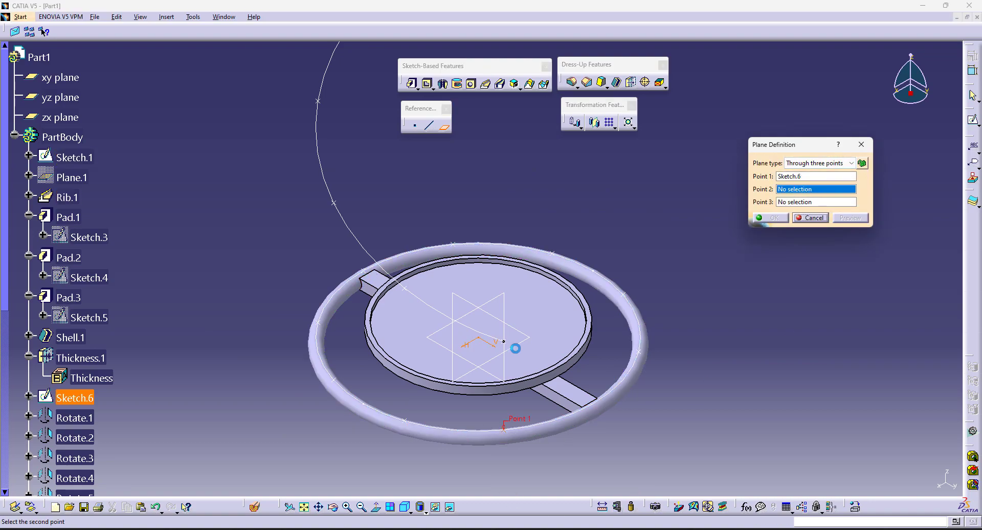
{"action": "left_click", "coordinate": [821, 162]}
{"action": "left_click", "coordinate": [828, 183]}
{"action": "left_click", "coordinate": [523, 341]}
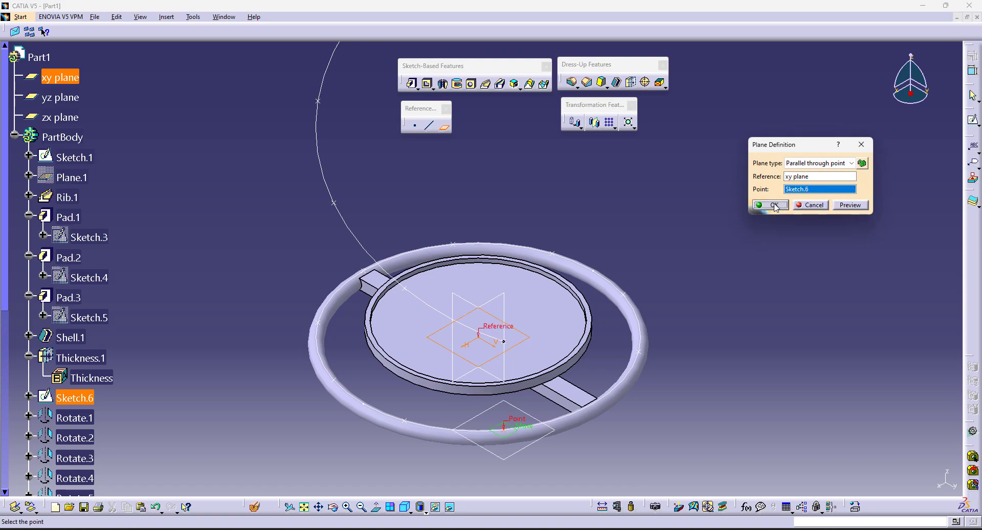
{"action": "left_click", "coordinate": [773, 205]}
Step: Start a sketch on the new parallel plane and project the Sketch.6 ring point into it
{"action": "left_click", "coordinate": [974, 124]}
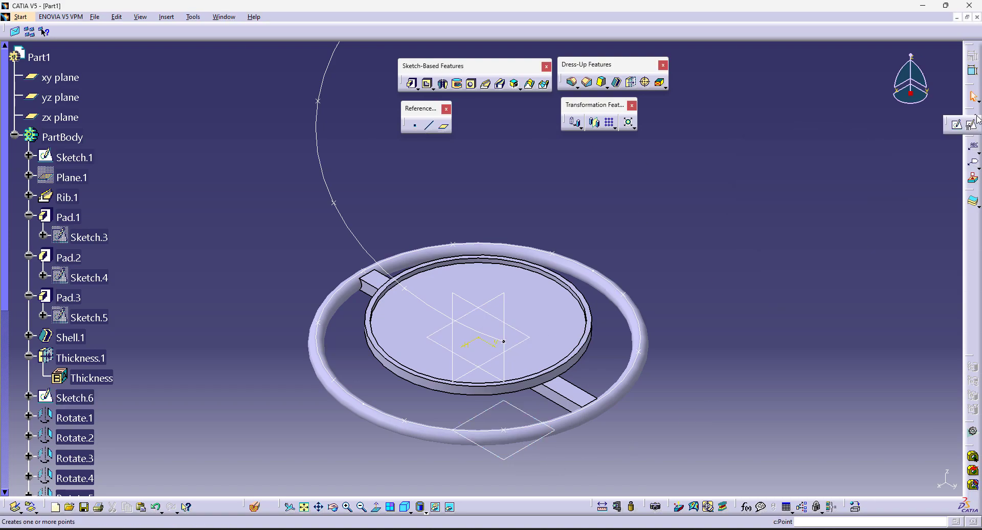
{"action": "left_click", "coordinate": [513, 452]}
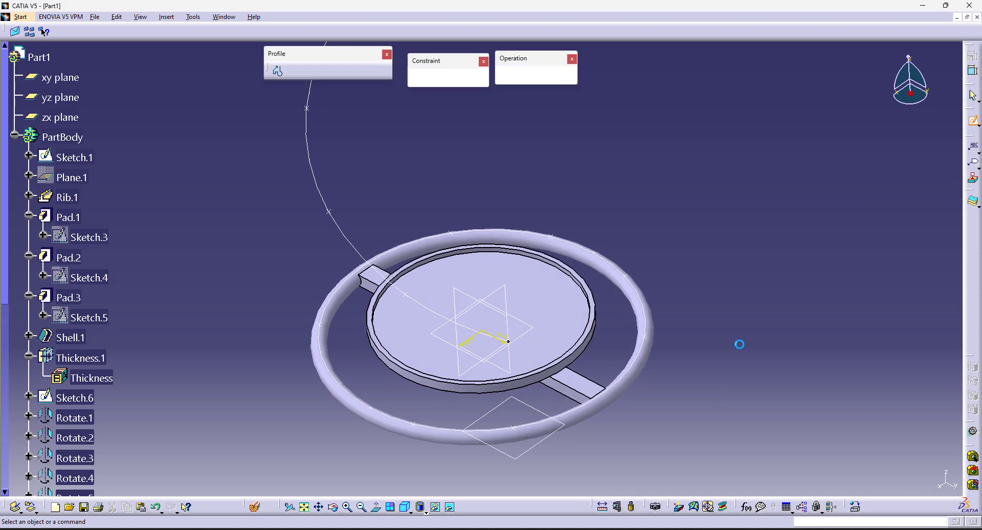
{"action": "middle_click_drag", "start_coordinate": [688, 267], "coordinate": [717, 236]}
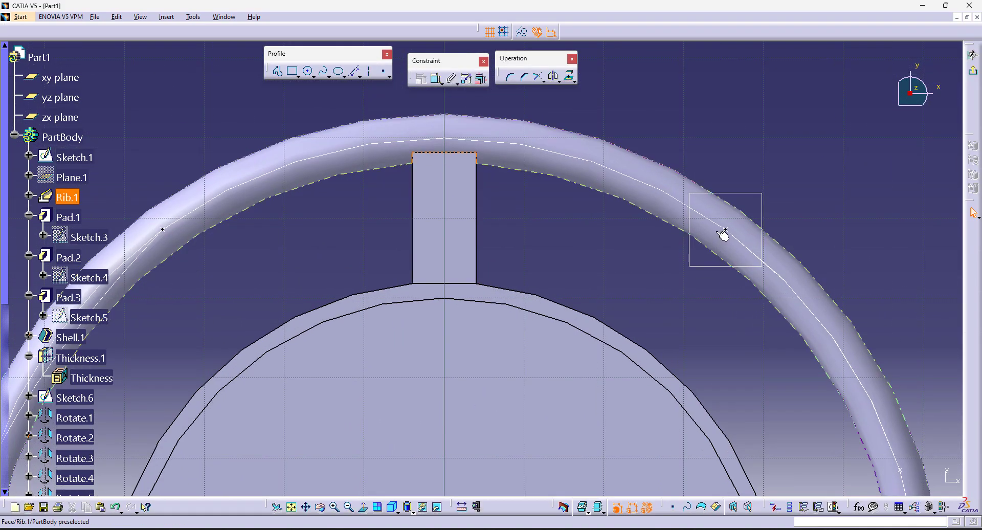
{"action": "left_click", "coordinate": [728, 230]}
{"action": "left_click", "coordinate": [725, 230]}
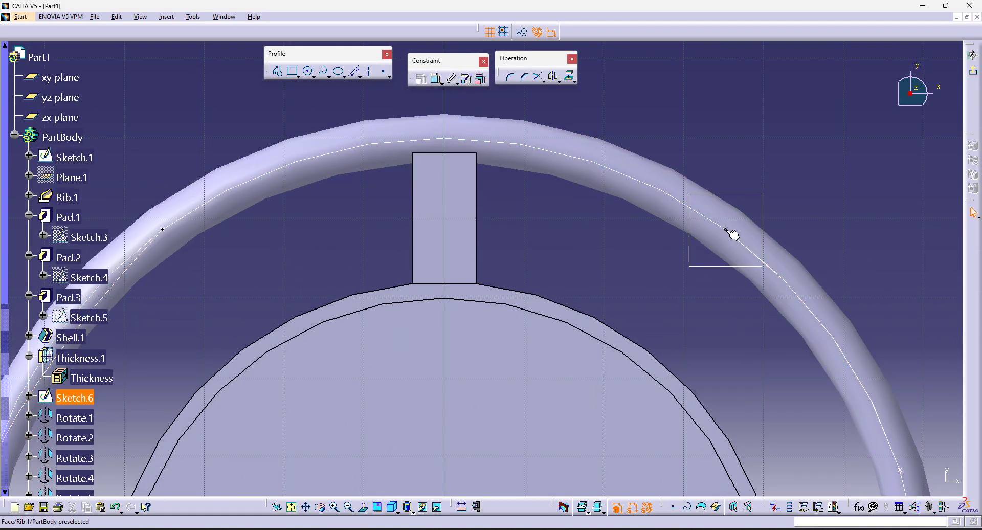
{"action": "left_click", "coordinate": [570, 78]}
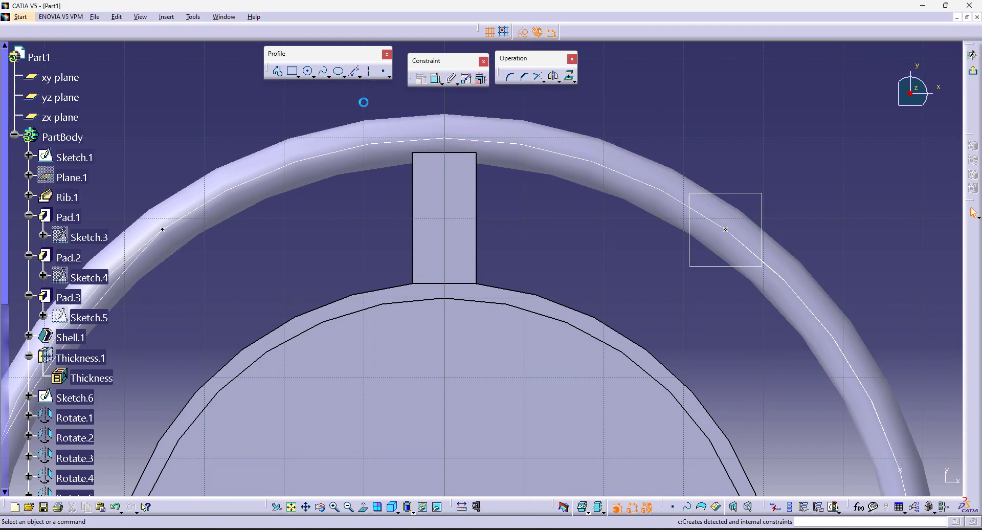
Step: Draw a circle centred on the projected ring point, set its diameter to 6 mm and leave the sketch
{"action": "left_click", "coordinate": [307, 71]}
{"action": "left_click", "coordinate": [727, 230]}
{"action": "left_click", "coordinate": [737, 240]}
{"action": "left_click", "coordinate": [736, 218]}
{"action": "left_click", "coordinate": [436, 78]}
{"action": "left_click", "coordinate": [768, 170]}
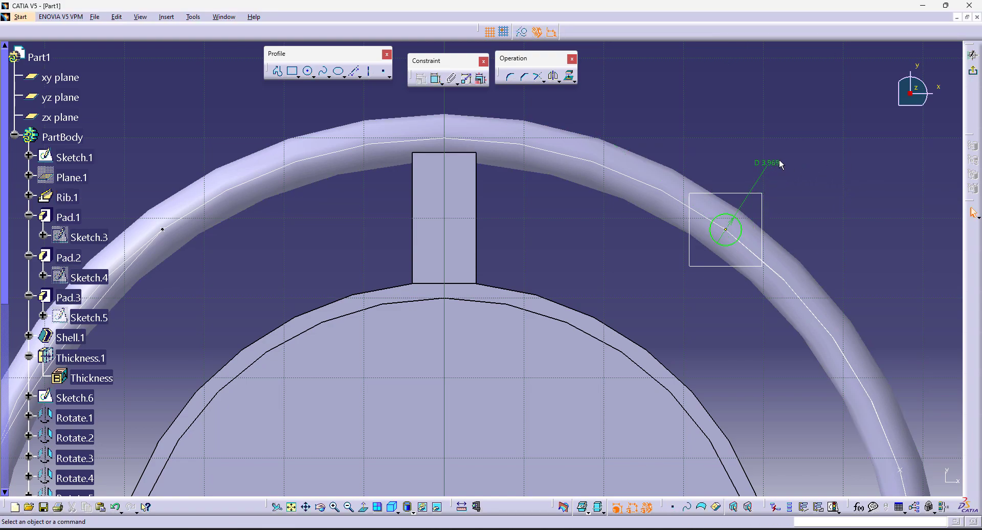
{"action": "double_click", "coordinate": [775, 162]}
{"action": "type", "text": "6mm"}
{"action": "key", "text": "Return"}
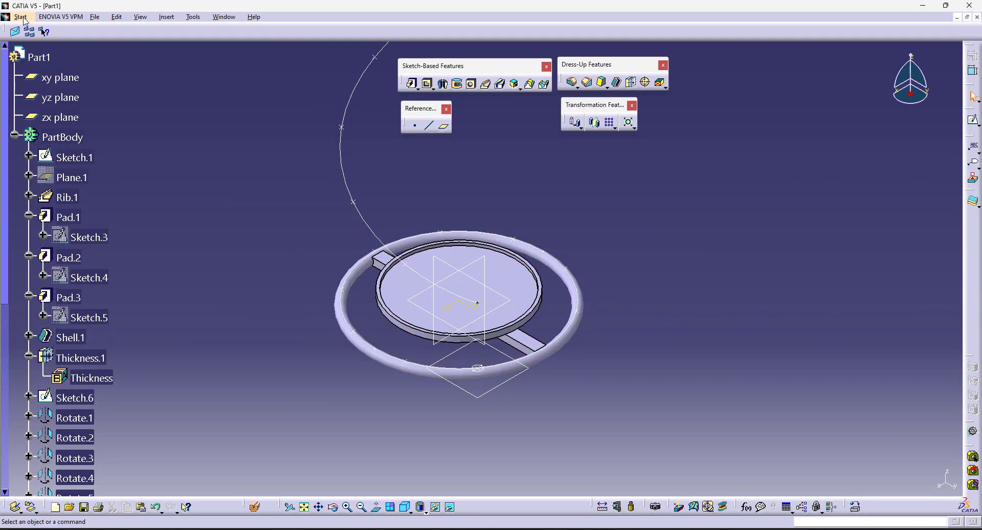
Step: In Generative Shape Design, rotate the new plane and circle sketch 324° about the Z axis, repeating the rotation around the ring
{"action": "left_click", "coordinate": [21, 17]}
{"action": "mouse_move", "coordinate": [51, 41]}
{"action": "left_click", "coordinate": [194, 237]}
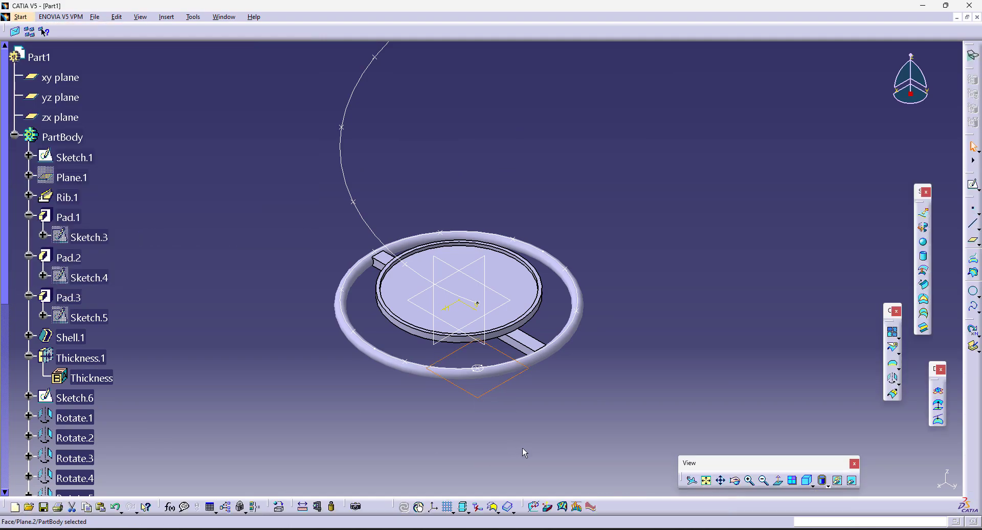
{"action": "scroll", "coordinate": [511, 449], "scroll_direction": "up", "scroll_amount": 5}
{"action": "left_click", "coordinate": [481, 438], "text": "ctrl"}
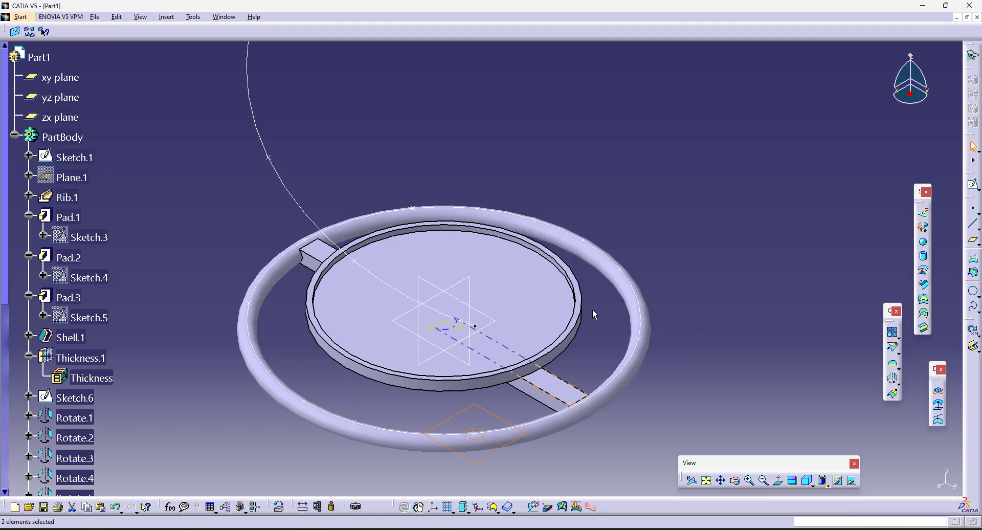
{"action": "middle_click_drag", "start_coordinate": [646, 151], "coordinate": [905, 361], "text": "ctrl"}
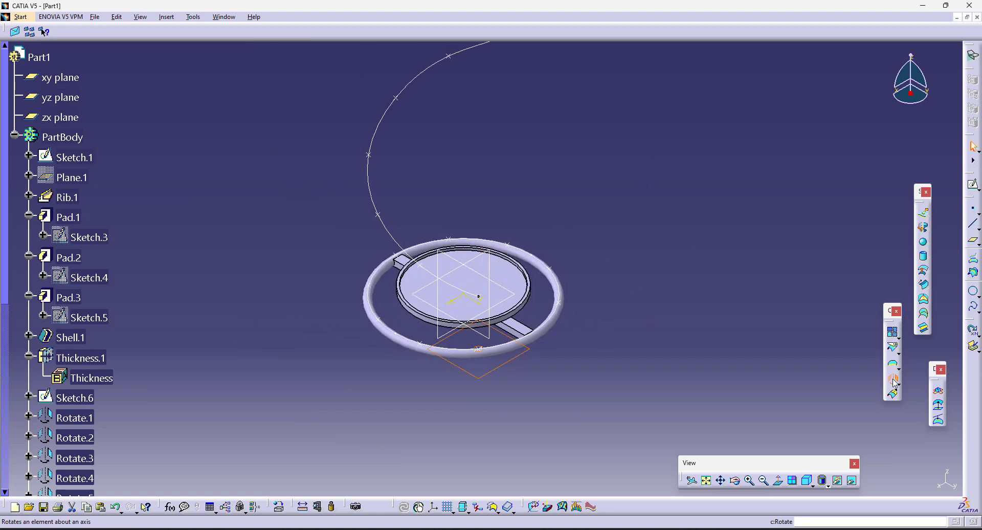
{"action": "left_click", "coordinate": [894, 380]}
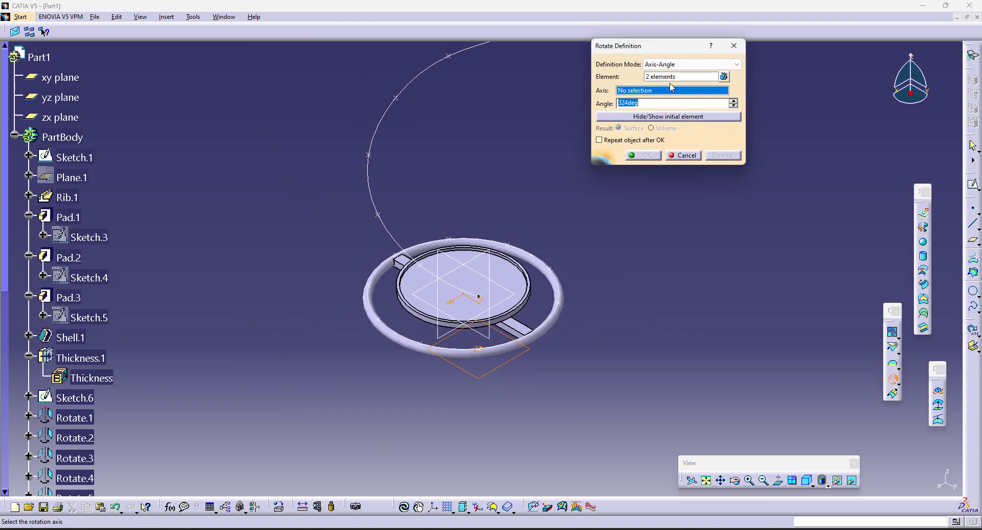
{"action": "right_click", "coordinate": [665, 96]}
{"action": "left_click", "coordinate": [681, 135]}
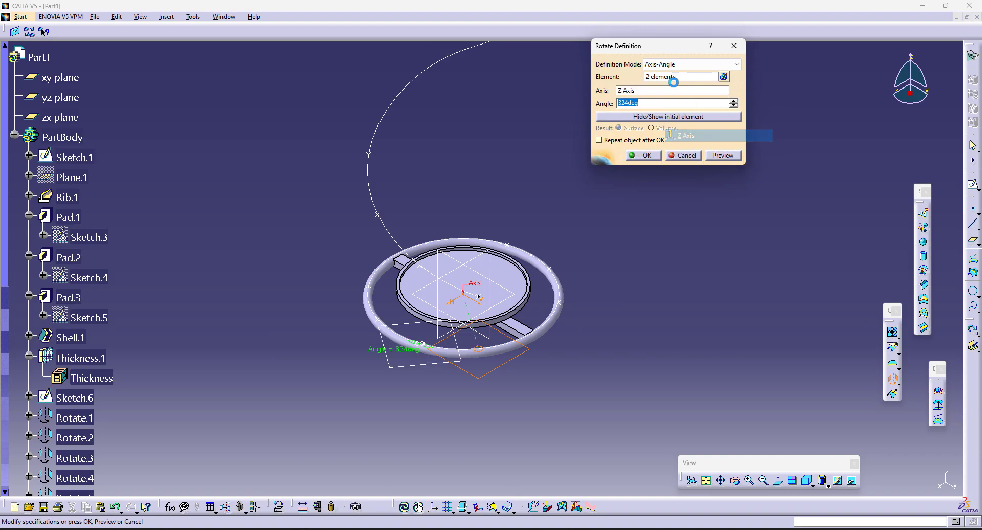
{"action": "left_click", "coordinate": [630, 141]}
{"action": "left_click", "coordinate": [639, 160]}
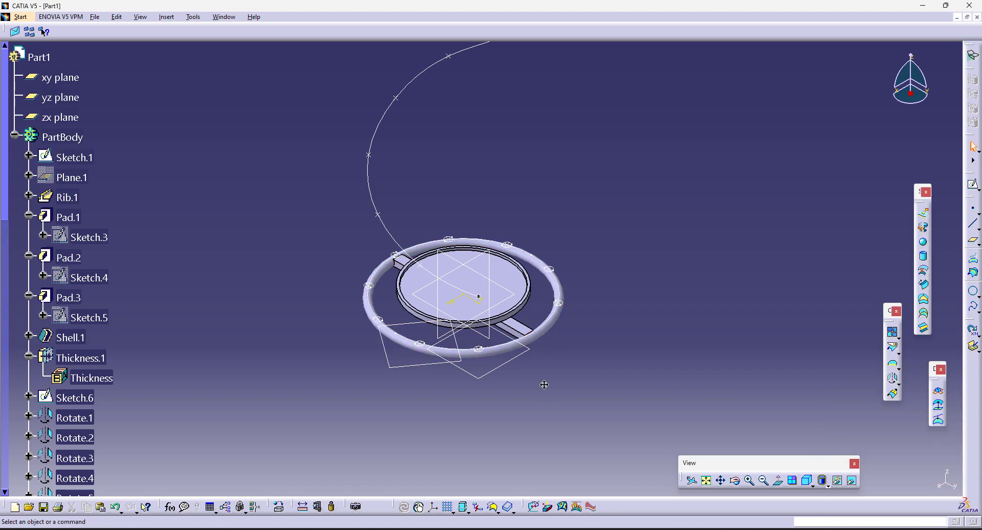
Step: Return to the Part Design workbench with the circles around the ring in view
{"action": "middle_click_drag", "start_coordinate": [529, 340], "coordinate": [547, 351]}
{"action": "left_click", "coordinate": [20, 17]}
{"action": "mouse_move", "coordinate": [50, 41]}
{"action": "left_click", "coordinate": [182, 44]}
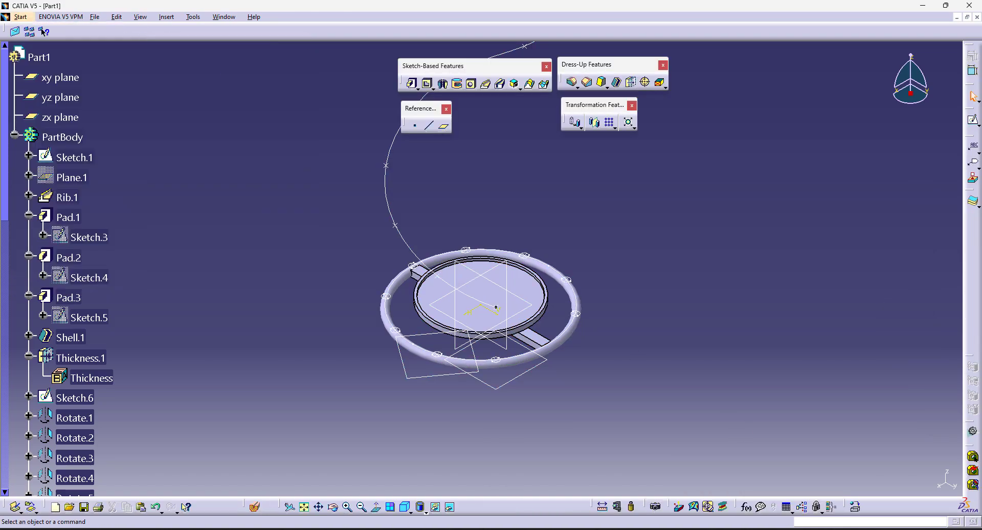
{"action": "middle_click_drag", "start_coordinate": [688, 401], "coordinate": [684, 348]}
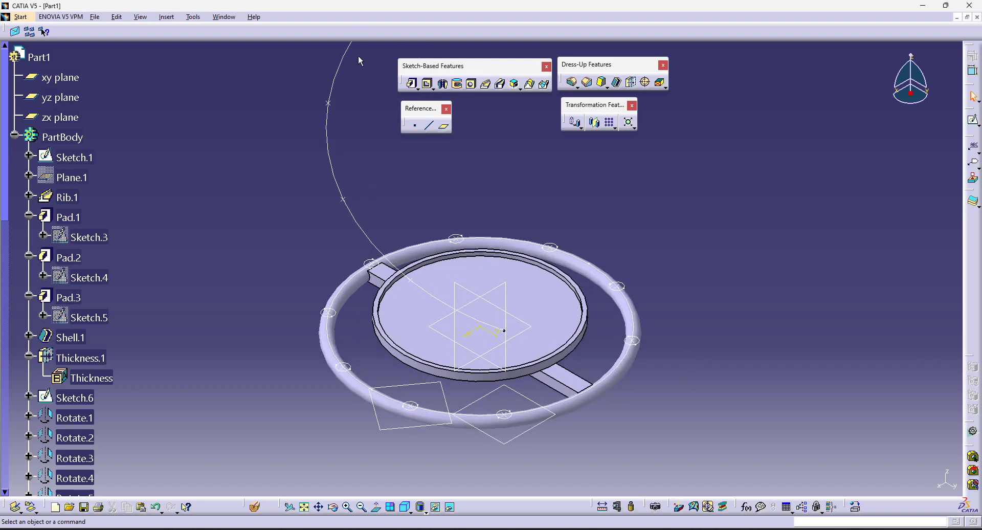
Step: Pad the Sketch.7 circle on the ring to a length of 40 mm
{"action": "left_click", "coordinate": [413, 85]}
{"action": "middle_click_drag", "start_coordinate": [676, 415], "coordinate": [537, 425]}
{"action": "left_click", "coordinate": [538, 424]}
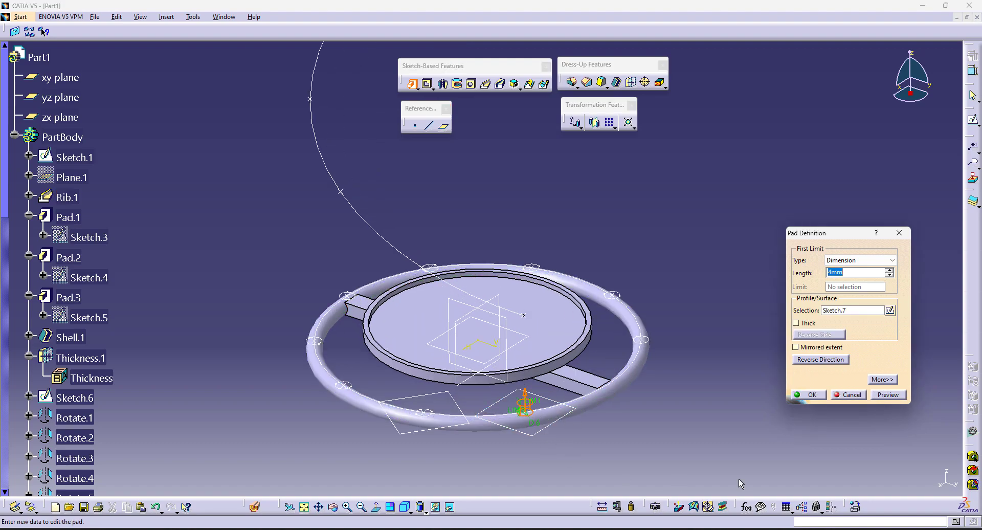
{"action": "left_click", "coordinate": [827, 273]}
{"action": "type", "text": "40"}
{"action": "key", "text": "Return"}
{"action": "left_click", "coordinate": [774, 304]}
{"action": "middle_click_drag", "start_coordinate": [770, 302], "coordinate": [683, 192]}
Step: Pad the adjacent Rotate.11 circle upward 60 mm, with its second limit set to Up to next
{"action": "left_click", "coordinate": [412, 84]}
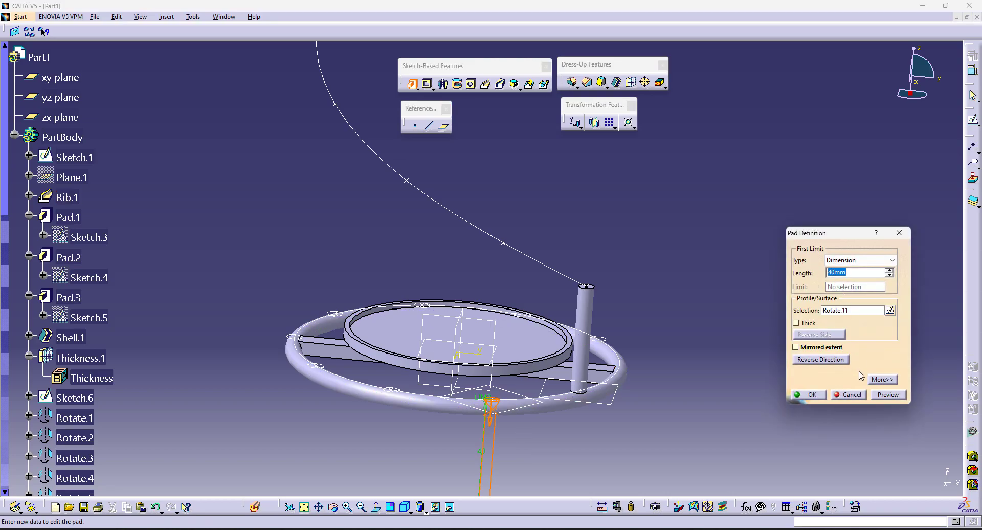
{"action": "left_click", "coordinate": [845, 360]}
{"action": "left_click", "coordinate": [853, 272]}
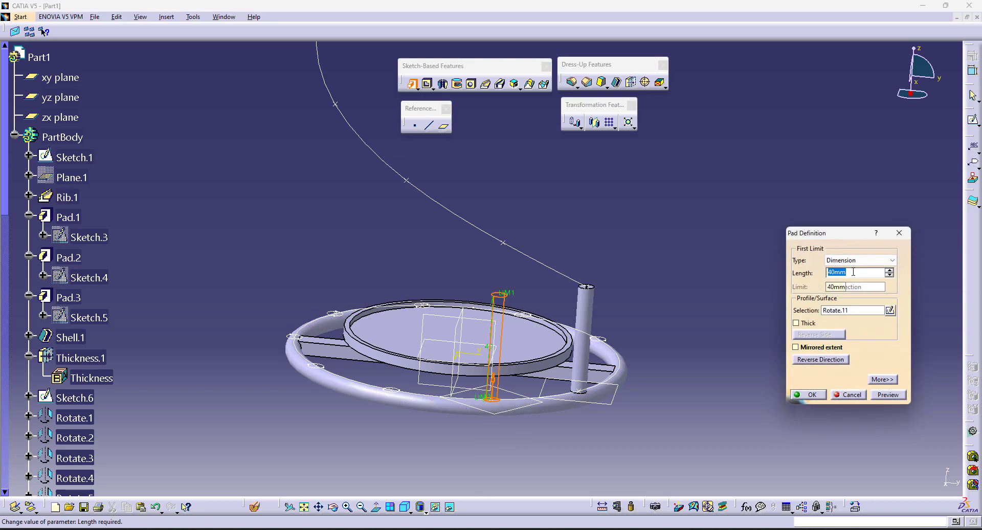
{"action": "key", "text": "Return"}
{"action": "left_click", "coordinate": [893, 380]}
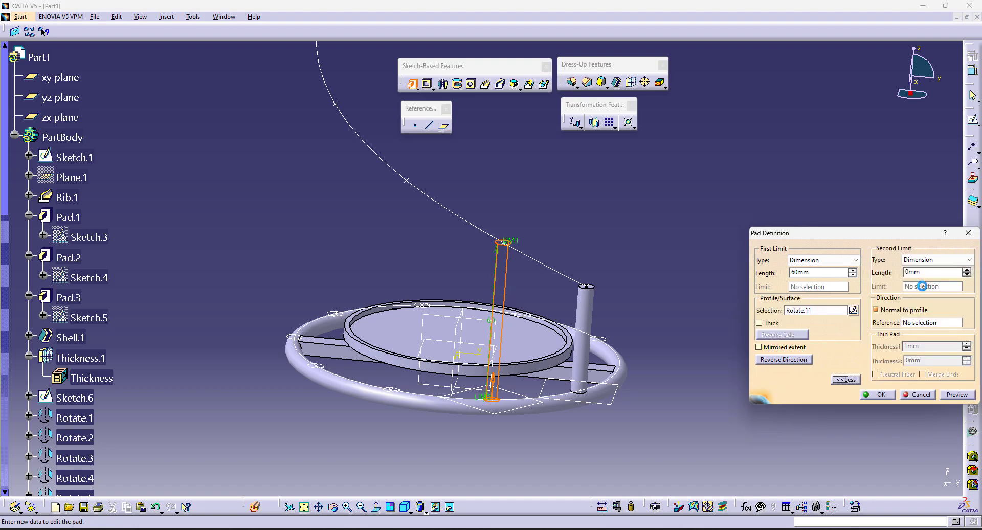
{"action": "left_click", "coordinate": [947, 260]}
{"action": "left_click", "coordinate": [921, 276]}
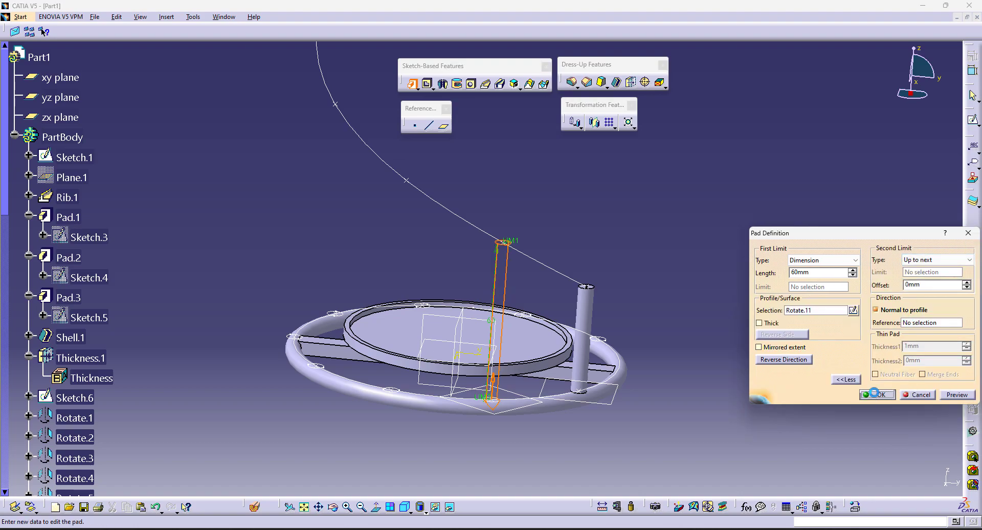
{"action": "left_click", "coordinate": [877, 397]}
Step: Edit the 40 mm support pad and set its second limit to Up to next so it meets the ring
{"action": "double_click", "coordinate": [587, 361]}
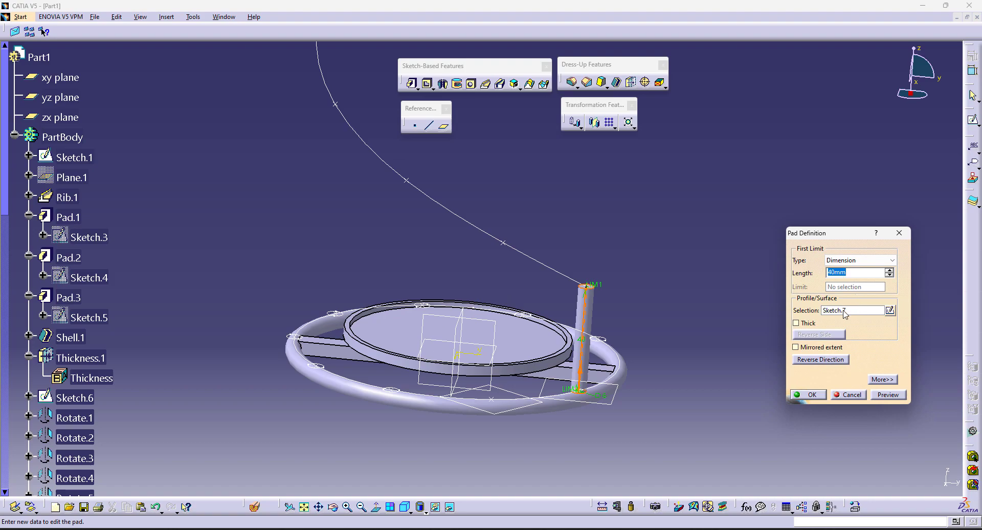
{"action": "left_click", "coordinate": [885, 379]}
{"action": "left_click", "coordinate": [946, 260]}
{"action": "left_click", "coordinate": [920, 276]}
{"action": "left_click", "coordinate": [880, 395]}
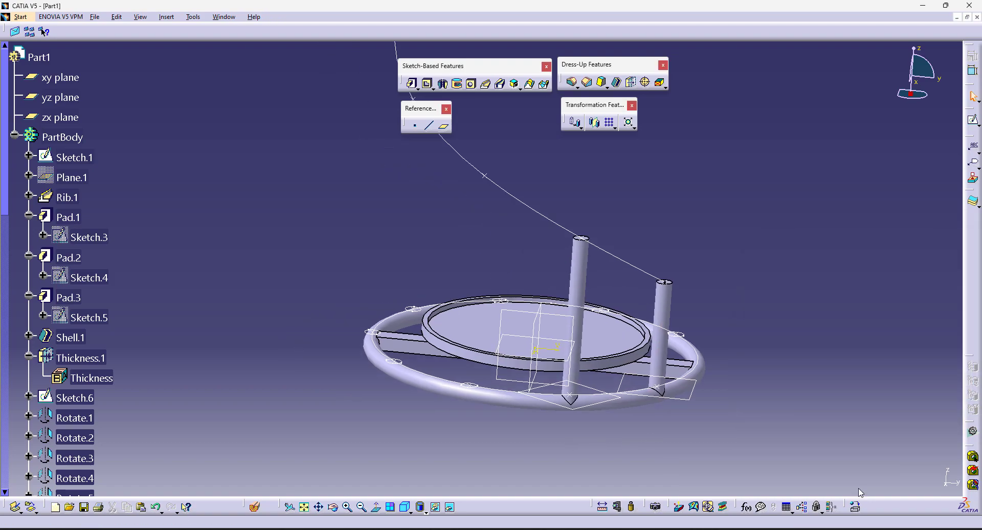
Step: Pad the Rotate.19 circle with first limit Up to next and a second-limit length reaching up to the spline
{"action": "left_click", "coordinate": [412, 84]}
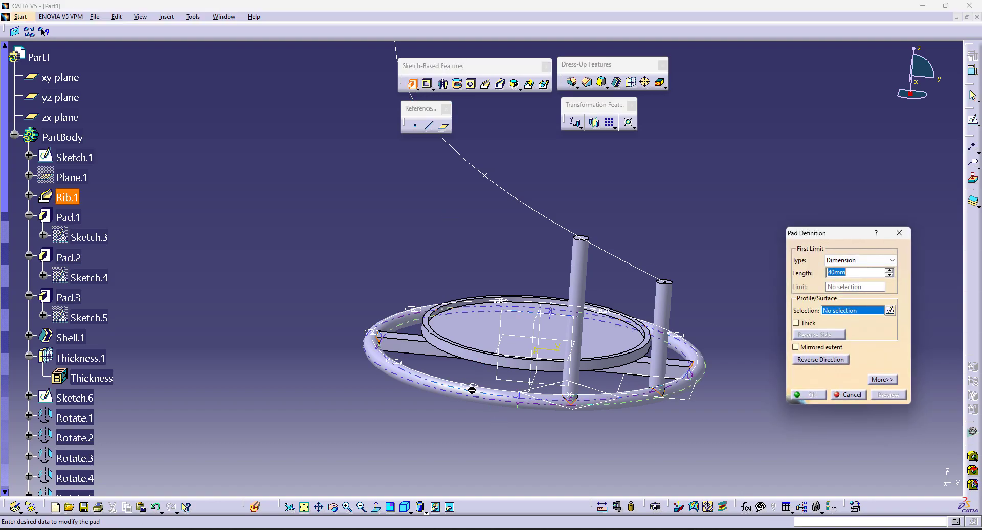
{"action": "left_click", "coordinate": [503, 422]}
{"action": "left_click", "coordinate": [869, 261]}
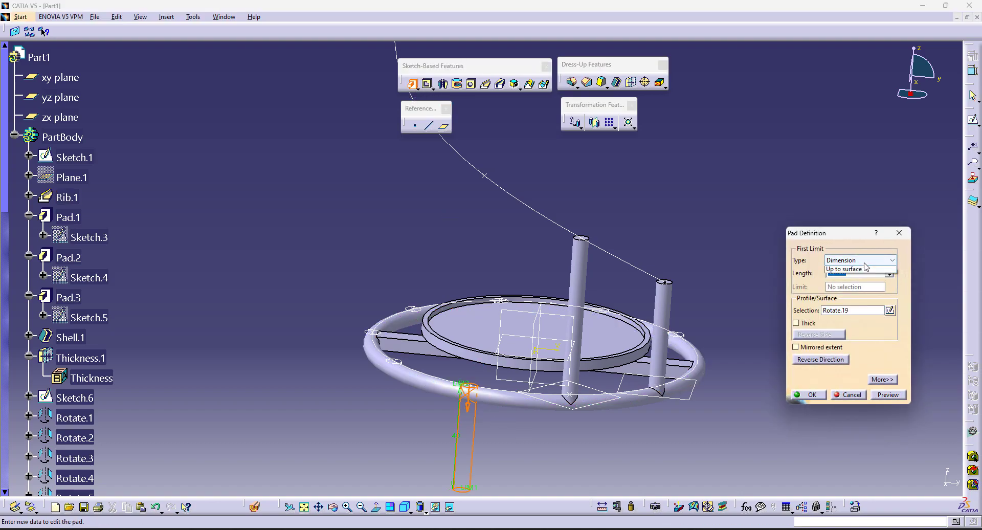
{"action": "left_click", "coordinate": [860, 271]}
{"action": "left_click", "coordinate": [882, 379]}
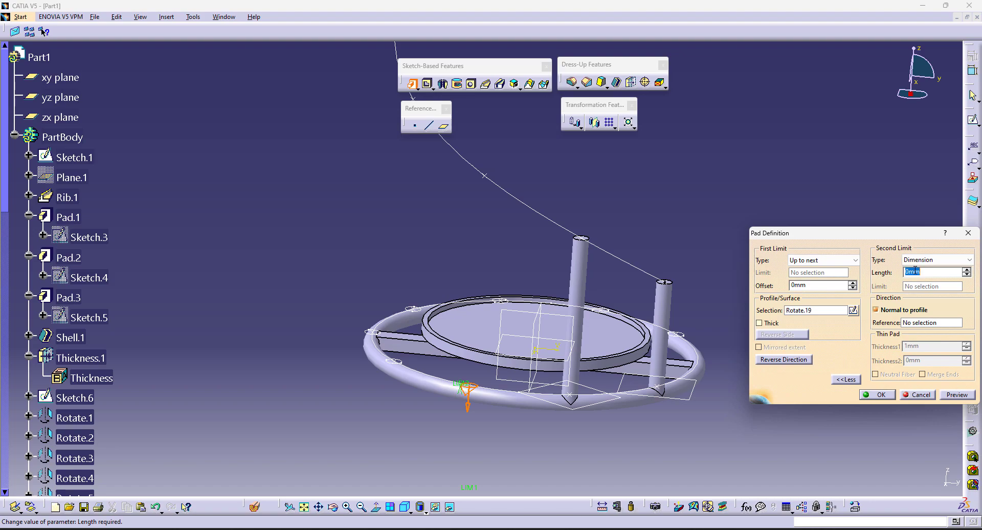
{"action": "key", "text": "Return"}
Step: Pad the Rotate.20 circle with first limit Up to next and a second-limit length reaching the spline
{"action": "middle_click_drag", "start_coordinate": [614, 389], "coordinate": [718, 394]}
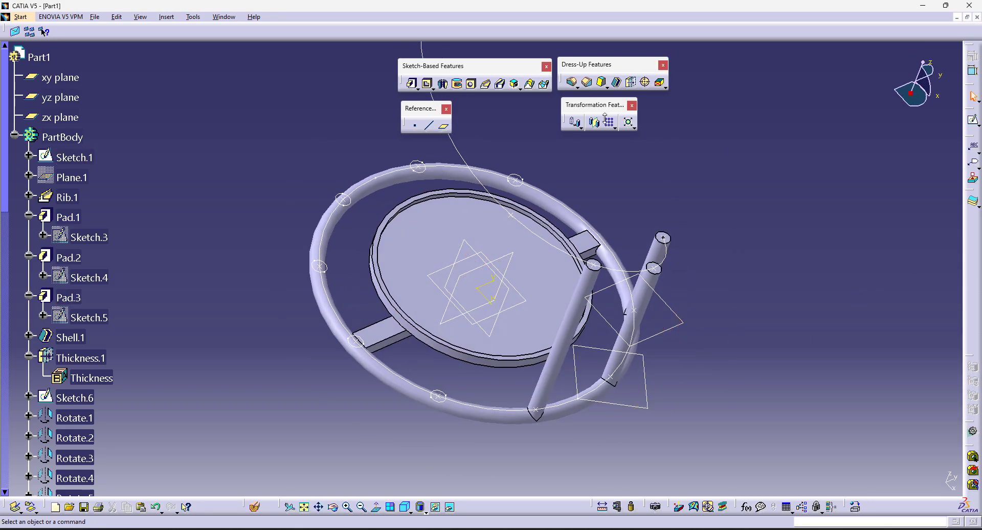
{"action": "left_click", "coordinate": [411, 83]}
{"action": "left_click", "coordinate": [439, 405]}
{"action": "left_click", "coordinate": [868, 260]}
{"action": "left_click", "coordinate": [860, 275]}
{"action": "left_click", "coordinate": [882, 379]}
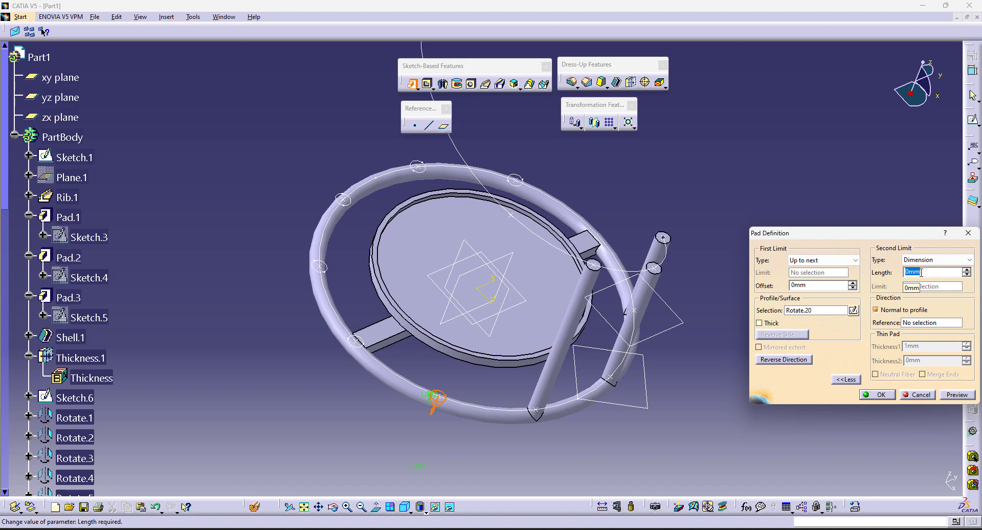
{"action": "middle_click_drag", "start_coordinate": [682, 337], "coordinate": [642, 279]}
{"action": "left_click", "coordinate": [866, 394]}
Step: Pad the Rotate.21 circle with first limit Up to next and extend its second limit up to the spline
{"action": "middle_click_drag", "start_coordinate": [484, 331], "coordinate": [538, 328]}
{"action": "left_click", "coordinate": [412, 85]}
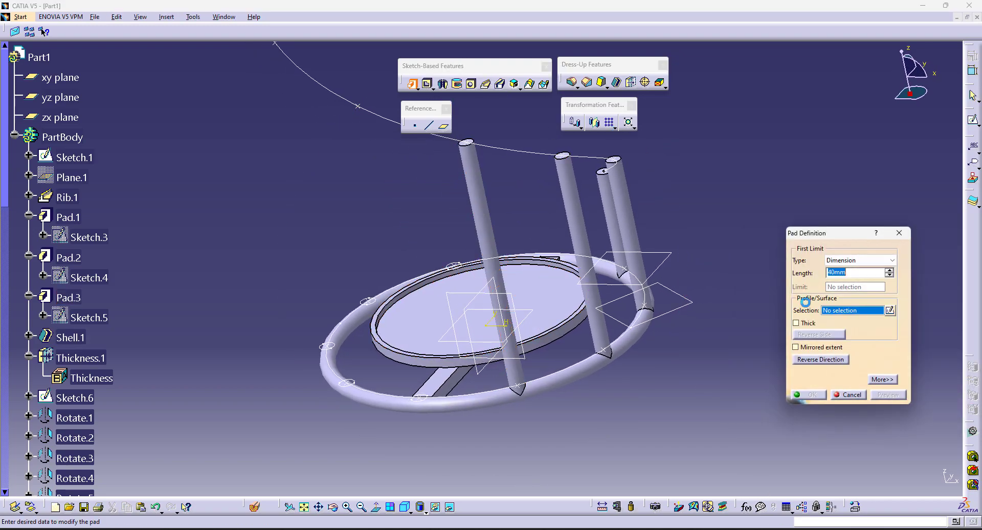
{"action": "left_click", "coordinate": [423, 397]}
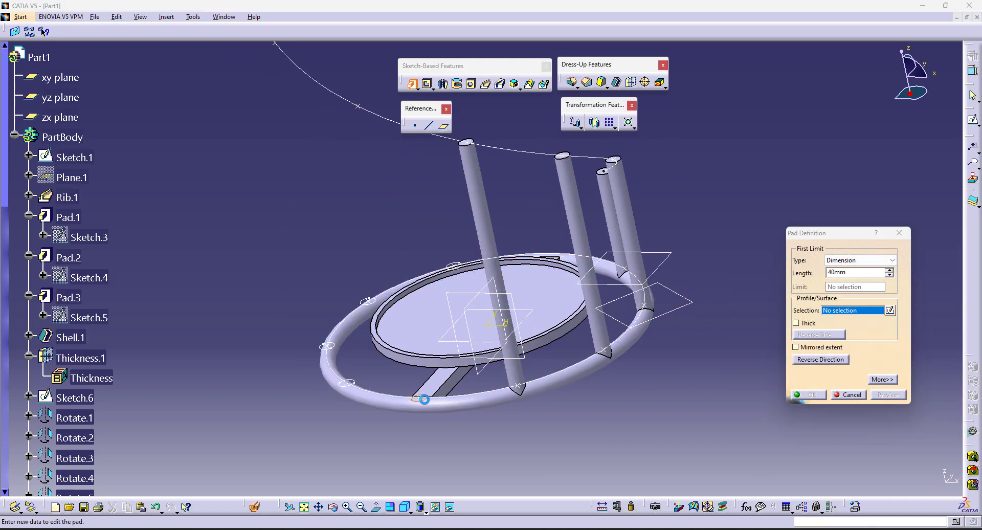
{"action": "left_click", "coordinate": [864, 260]}
{"action": "left_click", "coordinate": [847, 274]}
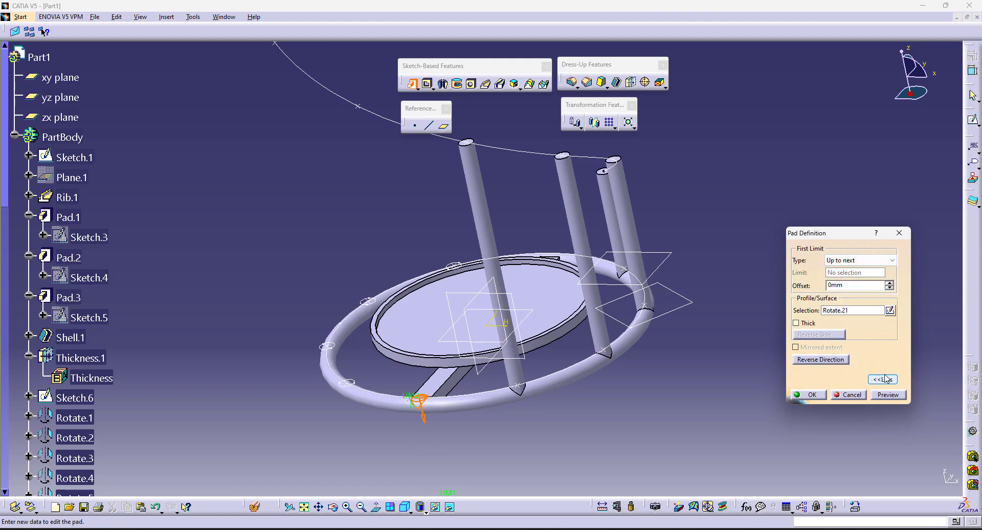
{"action": "left_click", "coordinate": [882, 379]}
{"action": "key", "text": "Return"}
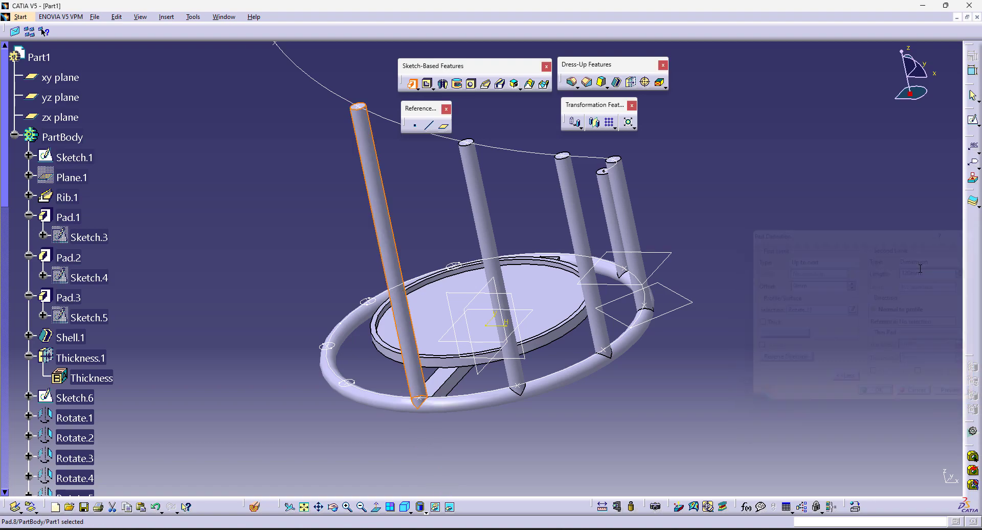
Step: Pad the Rotate.22 circle with first limit Up to next and a second-limit length of 140 mm
{"action": "middle_click_drag", "start_coordinate": [468, 381], "coordinate": [538, 371]}
{"action": "left_click", "coordinate": [635, 414]}
{"action": "middle_click_drag", "start_coordinate": [635, 413], "coordinate": [723, 341]}
{"action": "left_click", "coordinate": [412, 84]}
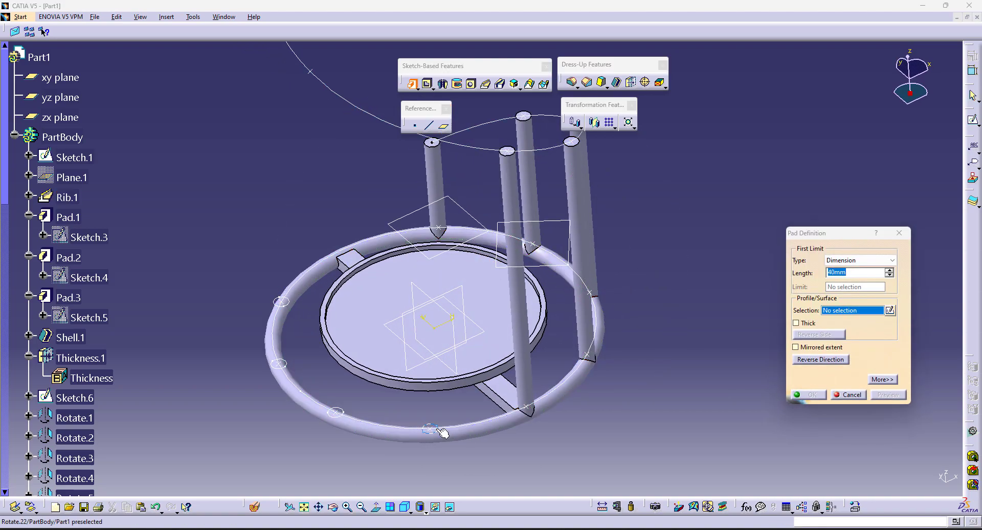
{"action": "left_click", "coordinate": [445, 432]}
{"action": "left_click", "coordinate": [864, 261]}
{"action": "left_click", "coordinate": [853, 275]}
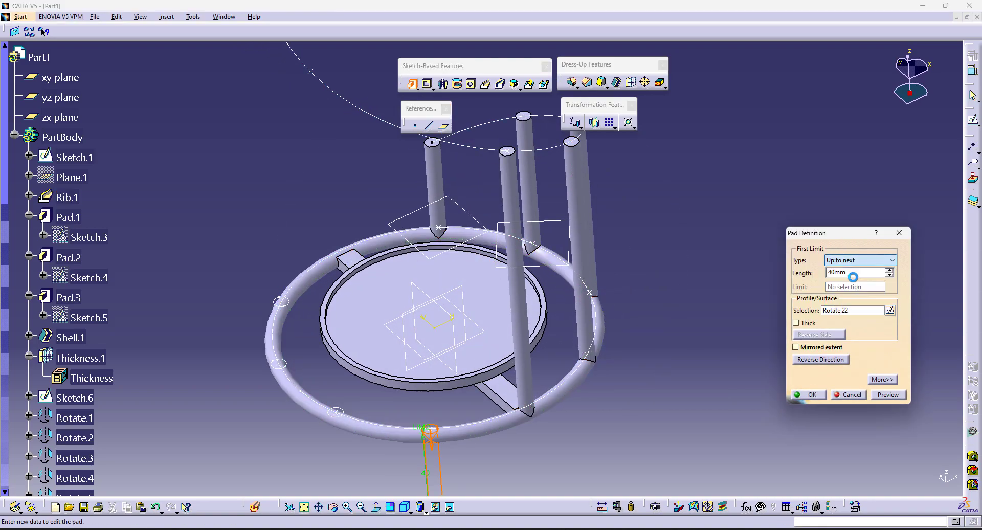
{"action": "left_click", "coordinate": [883, 379]}
{"action": "left_click", "coordinate": [927, 260]}
{"action": "left_click", "coordinate": [925, 269]}
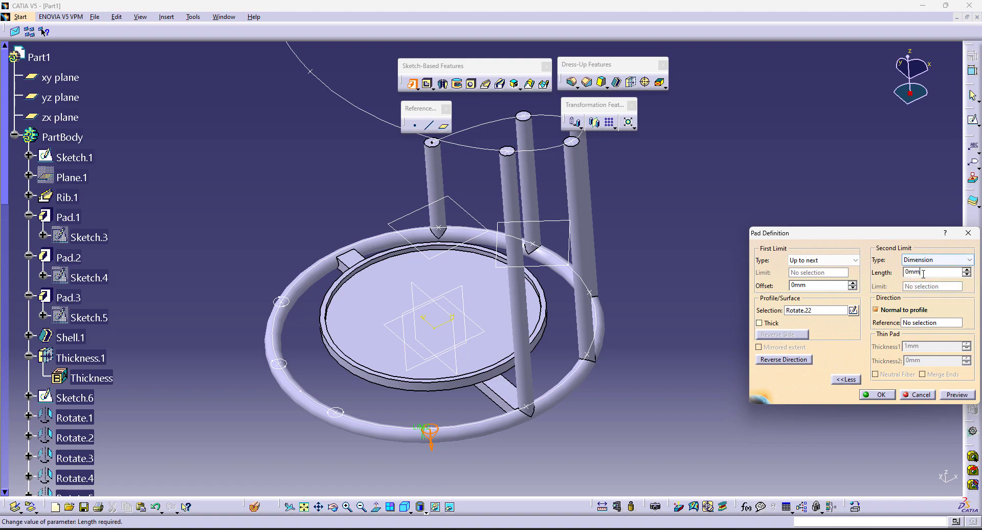
{"action": "middle_click_drag", "start_coordinate": [654, 384], "coordinate": [815, 413]}
{"action": "left_click", "coordinate": [874, 395]}
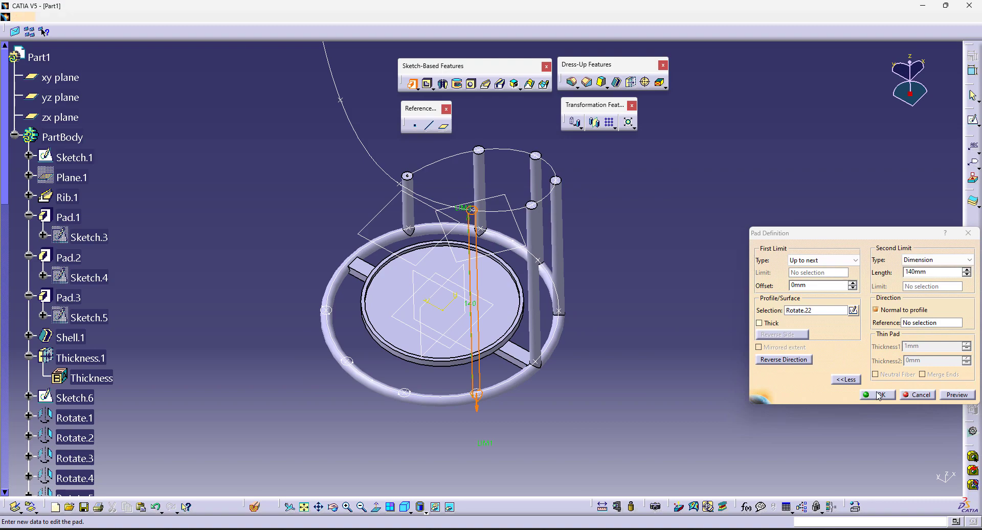
Step: Pad the Rotate.23 circle with first limit Up to next and a second-limit length of 160 mm
{"action": "middle_click_drag", "start_coordinate": [631, 436], "coordinate": [665, 409]}
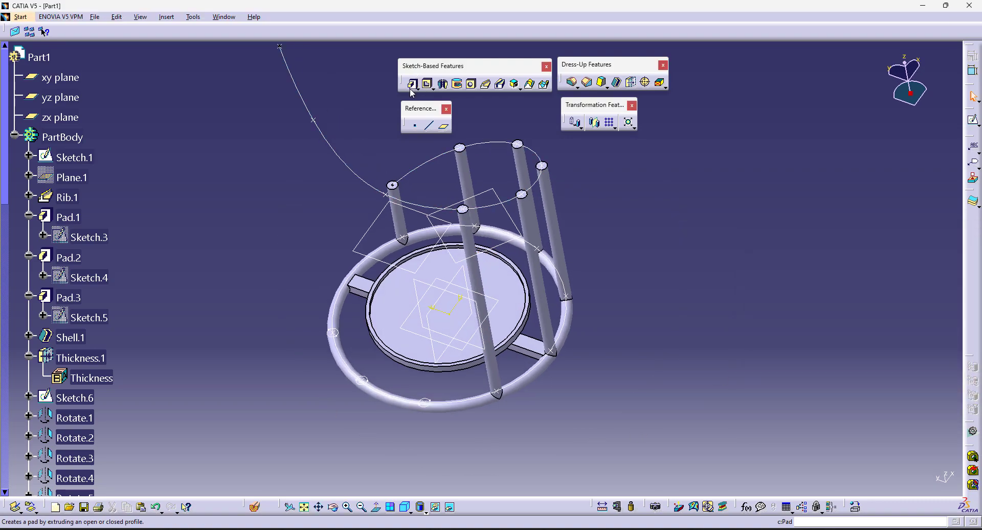
{"action": "left_click", "coordinate": [411, 83]}
{"action": "left_click", "coordinate": [431, 410]}
{"action": "left_click", "coordinate": [870, 260]}
{"action": "left_click", "coordinate": [849, 273]}
{"action": "left_click", "coordinate": [883, 379]}
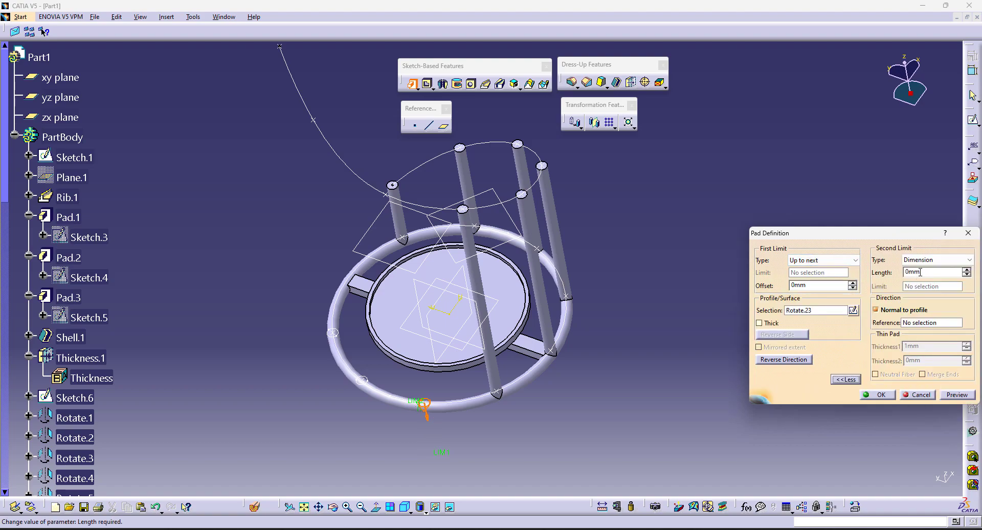
{"action": "left_click", "coordinate": [680, 353]}
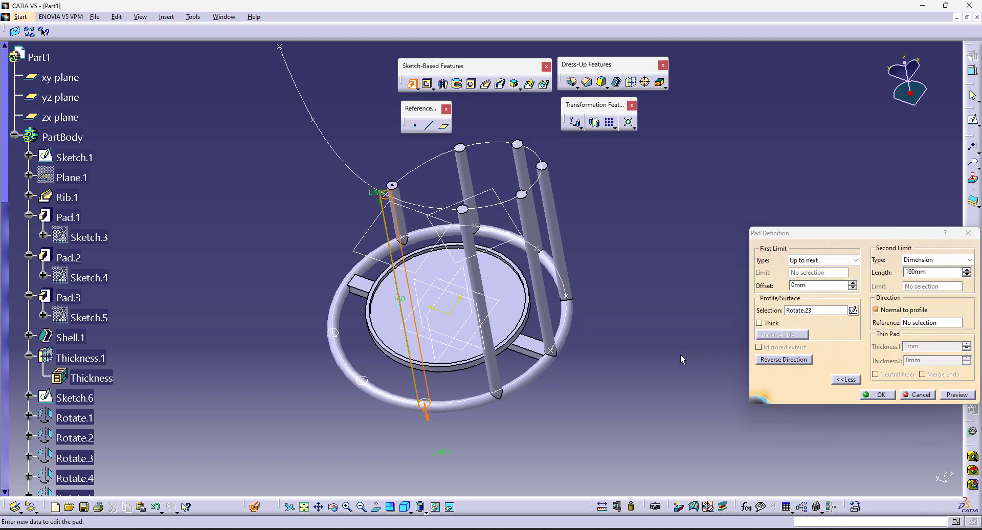
{"action": "left_click", "coordinate": [867, 395]}
Step: Pad the Rotate.24 circle with first limit Up to next and extend its second limit up toward the spline
{"action": "middle_click_drag", "start_coordinate": [545, 384], "coordinate": [650, 361]}
{"action": "left_click", "coordinate": [650, 362]}
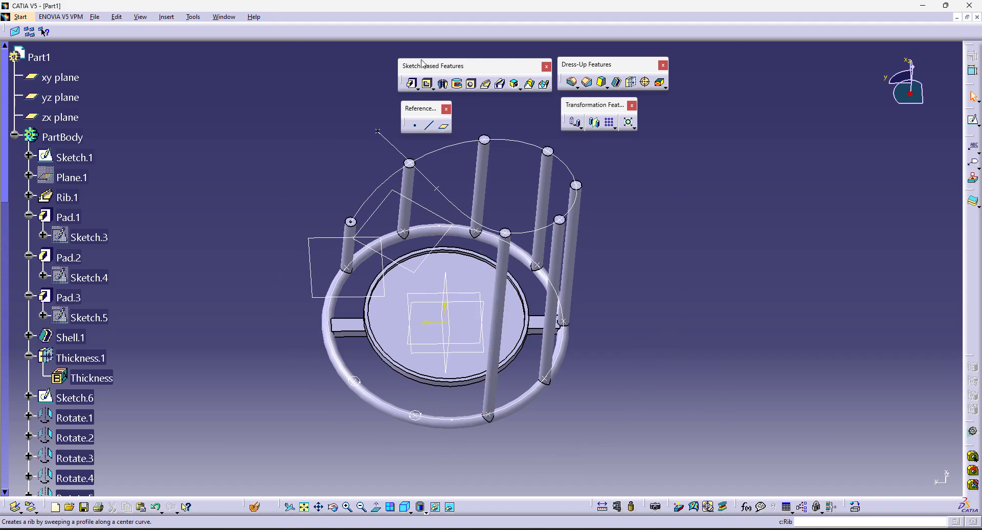
{"action": "left_click", "coordinate": [411, 85]}
{"action": "left_click", "coordinate": [424, 423]}
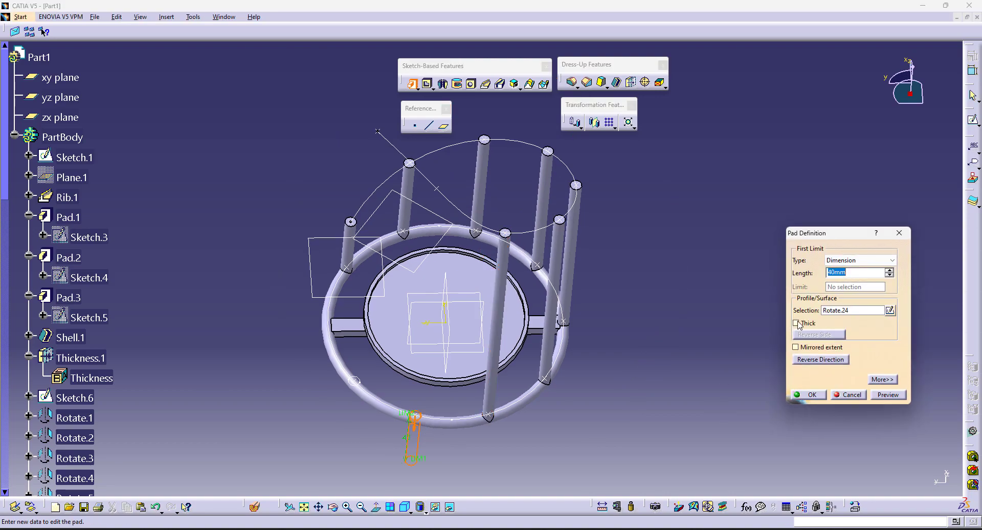
{"action": "left_click", "coordinate": [857, 263]}
{"action": "left_click", "coordinate": [851, 278]}
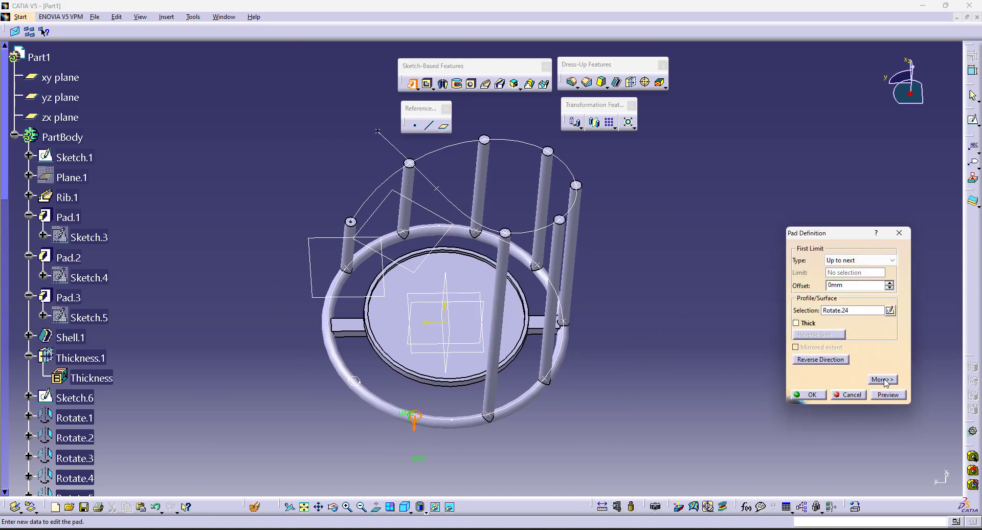
{"action": "left_click", "coordinate": [882, 379]}
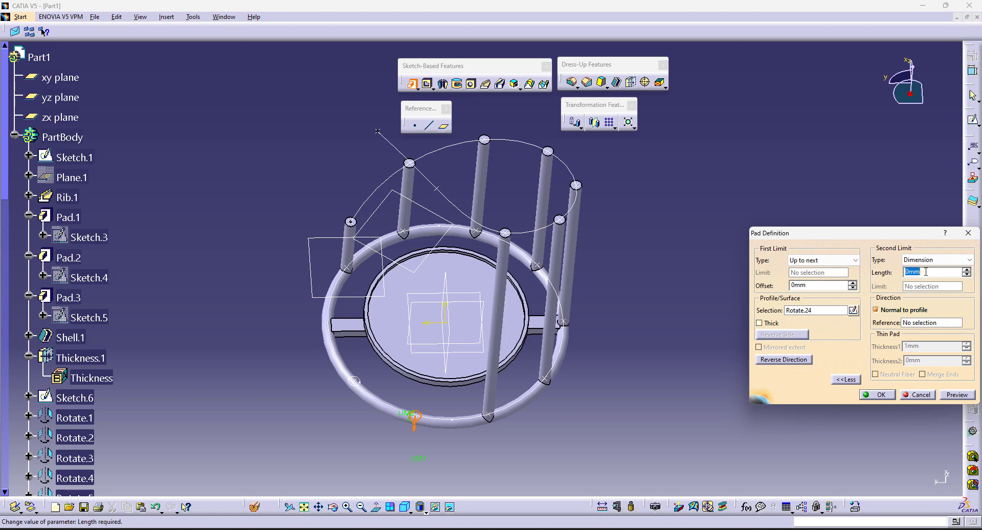
{"action": "key", "text": "Return"}
Step: Examine the spline definition and the coordinates of the spline point above the Rotate.24 support
{"action": "middle_click_drag", "start_coordinate": [490, 446], "coordinate": [567, 407]}
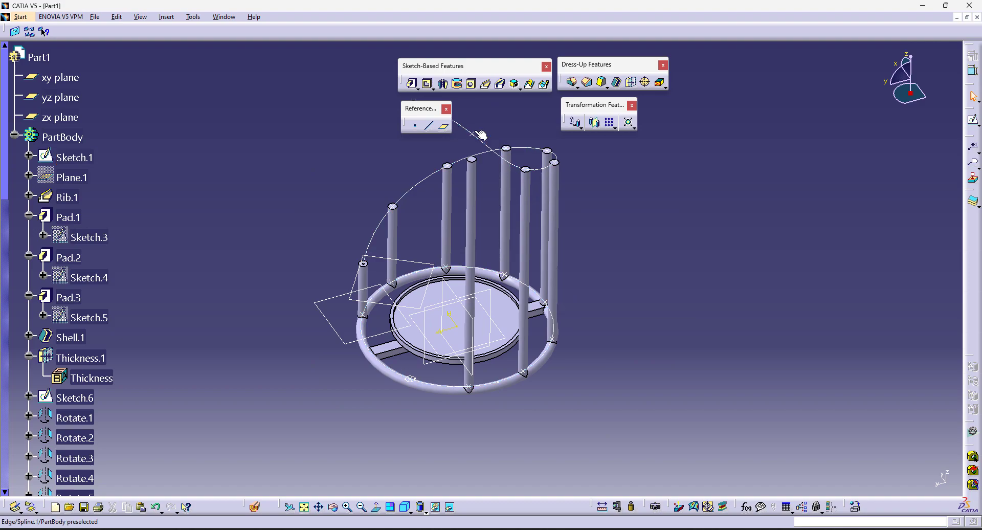
{"action": "double_click", "coordinate": [478, 136]}
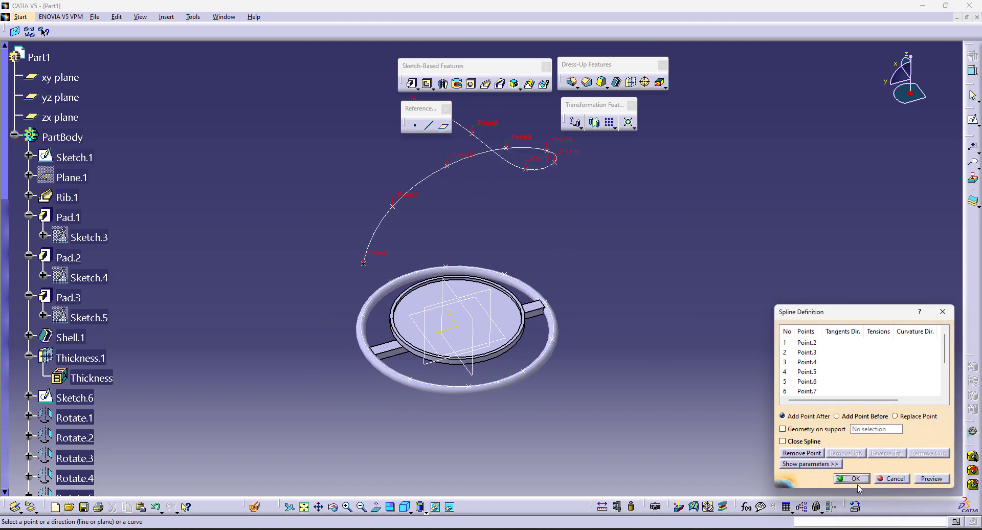
{"action": "left_click", "coordinate": [853, 478]}
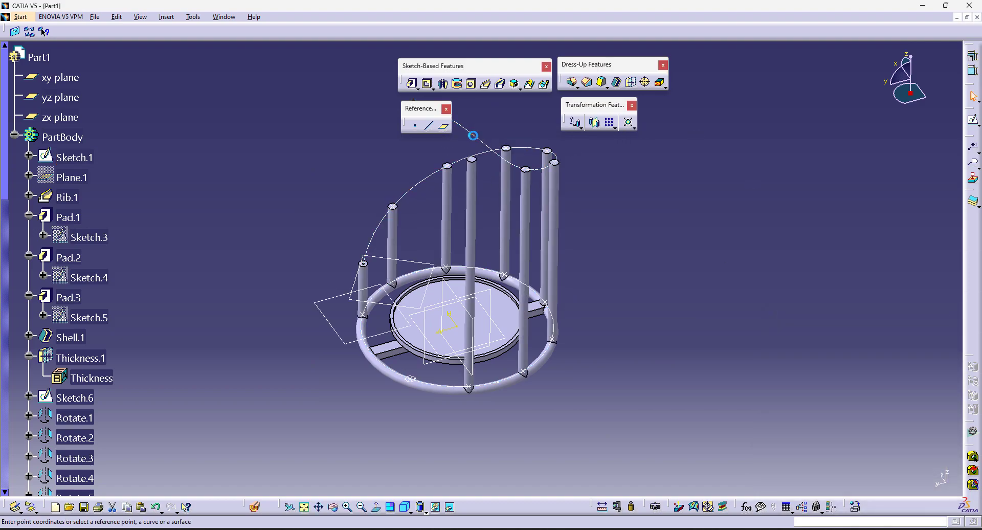
{"action": "double_click", "coordinate": [479, 137]}
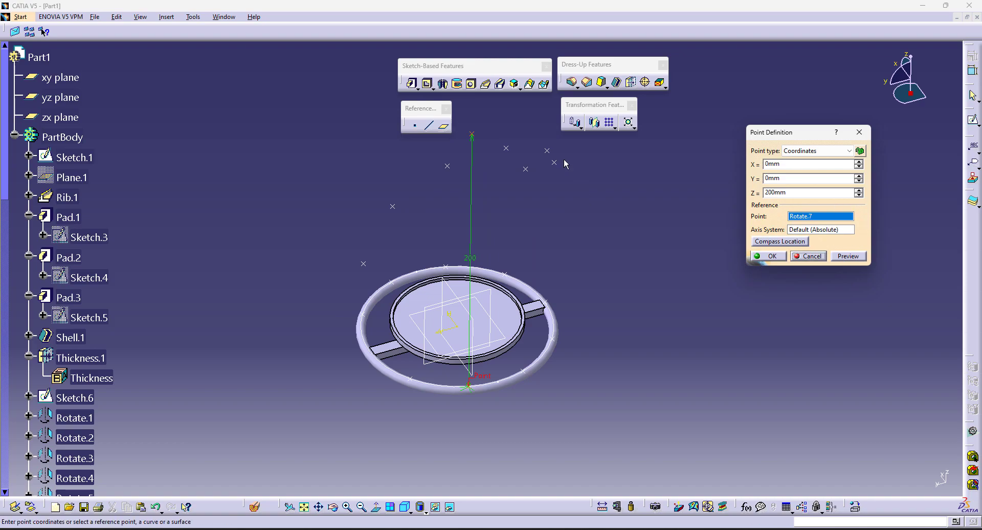
{"action": "key", "text": "Escape"}
{"action": "left_click", "coordinate": [940, 479]}
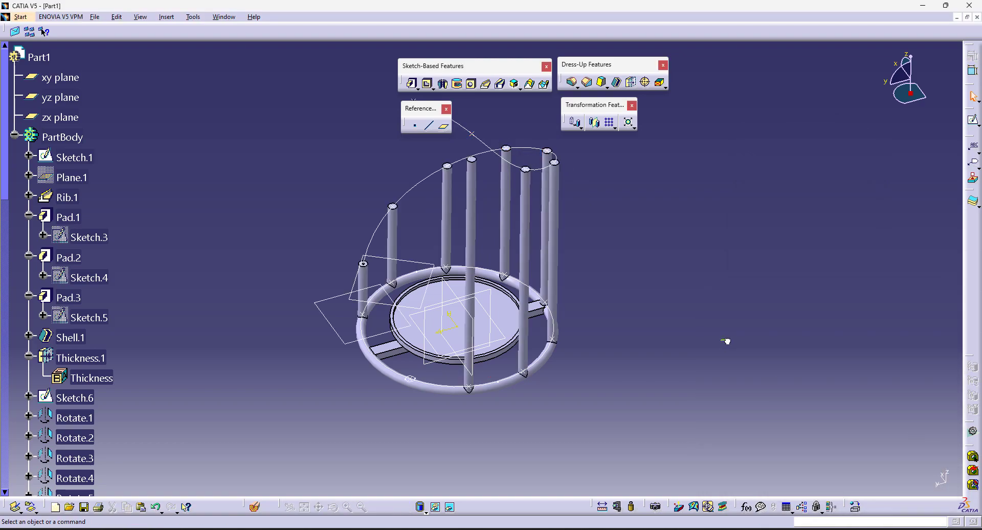
Step: Set the Z coordinate of the spline point referenced to Rotate.7 to 180 mm
{"action": "middle_click_drag", "start_coordinate": [708, 413], "coordinate": [719, 365]}
{"action": "middle_click_drag", "start_coordinate": [589, 112], "coordinate": [586, 226]}
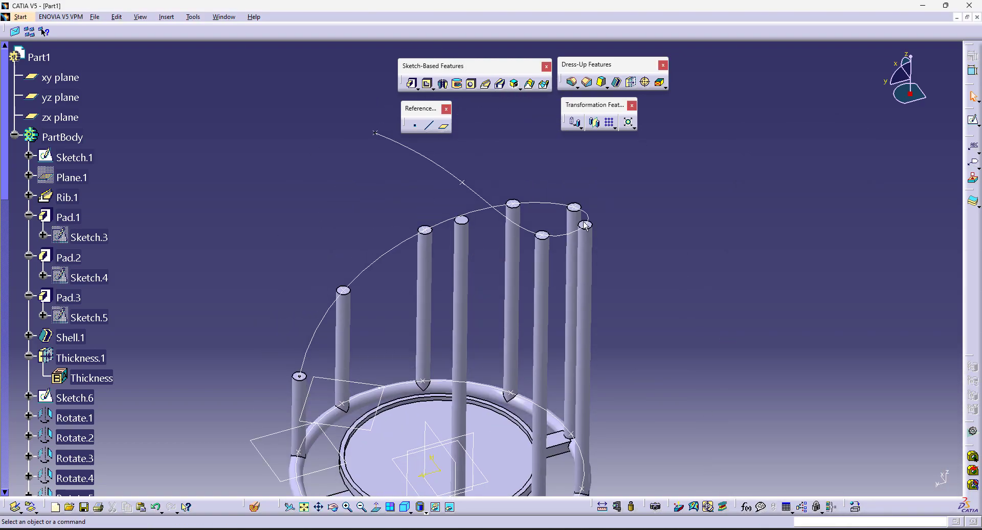
{"action": "double_click", "coordinate": [541, 235]}
{"action": "key", "text": "Escape"}
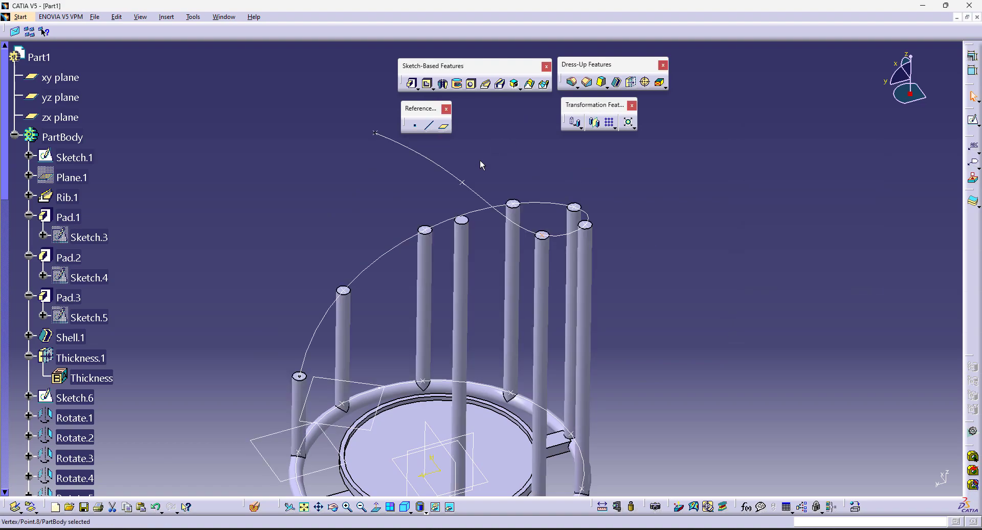
{"action": "double_click", "coordinate": [467, 184]}
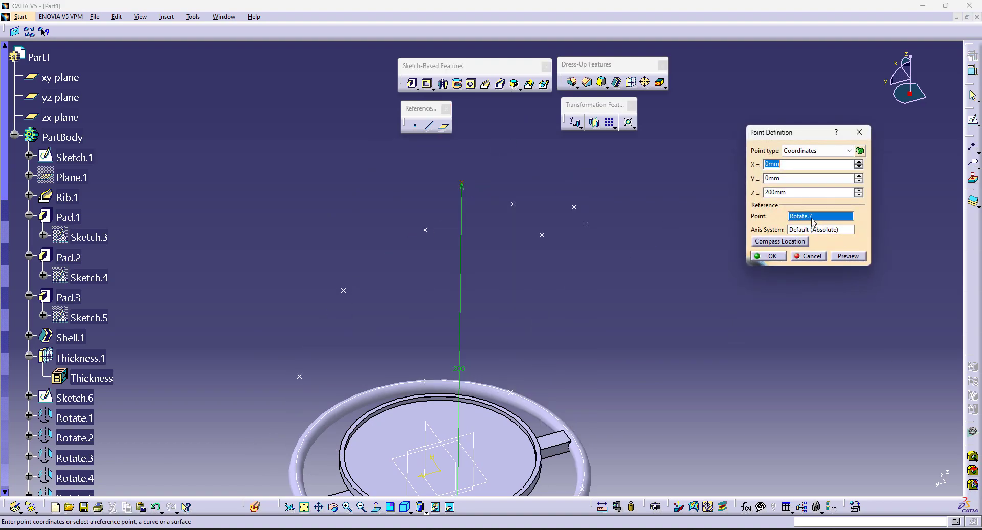
{"action": "double_click", "coordinate": [806, 195]}
{"action": "type", "text": "180"}
{"action": "key", "text": "Return"}
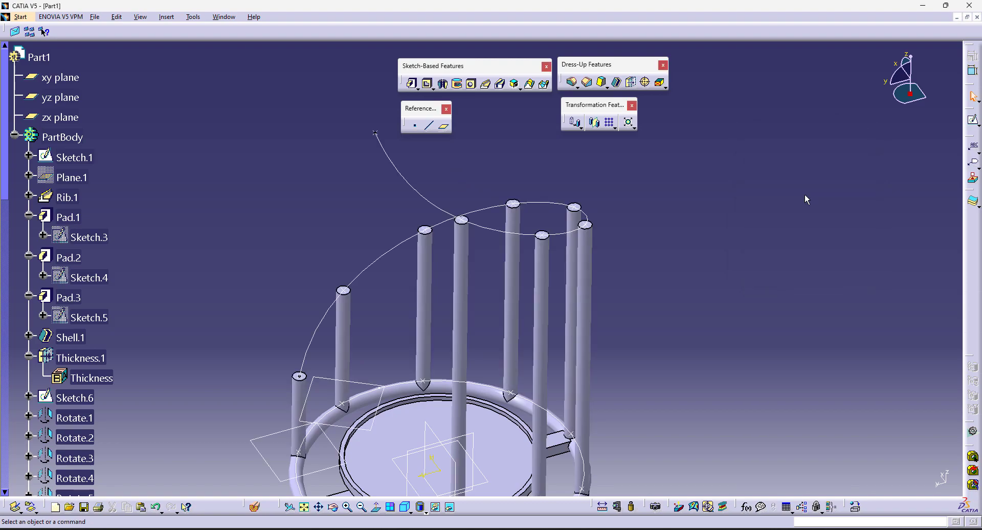
Step: Lower the Z coordinate of the last point at the spline's free upper end
{"action": "double_click", "coordinate": [381, 137]}
{"action": "left_click", "coordinate": [792, 197]}
{"action": "key", "text": "Return"}
Step: Pad the Rotate.25 circle with first limit Up to next and extend its second limit up to the spline's end point
{"action": "mouse_move", "coordinate": [691, 276]}
{"action": "middle_mouse_down"}
{"action": "mouse_move", "coordinate": [720, 376]}
{"action": "mouse_move", "coordinate": [765, 327]}
{"action": "mouse_move", "coordinate": [734, 358]}
{"action": "middle_mouse_up"}
{"action": "mouse_move", "coordinate": [578, 400]}
{"action": "middle_mouse_down"}
{"action": "mouse_move", "coordinate": [624, 334]}
{"action": "mouse_move", "coordinate": [625, 355]}
{"action": "mouse_move", "coordinate": [867, 149]}
{"action": "middle_mouse_up"}
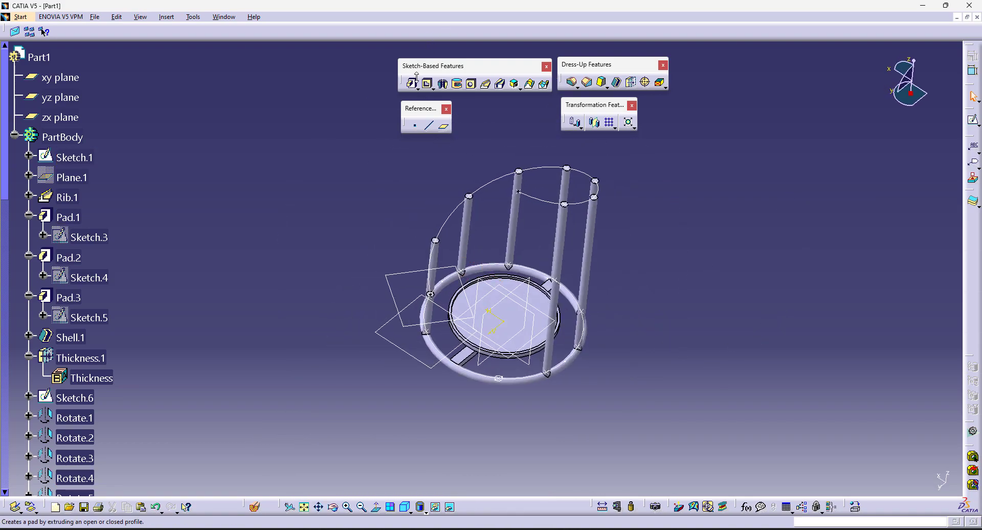
{"action": "left_click", "coordinate": [417, 87]}
{"action": "left_click", "coordinate": [432, 90]}
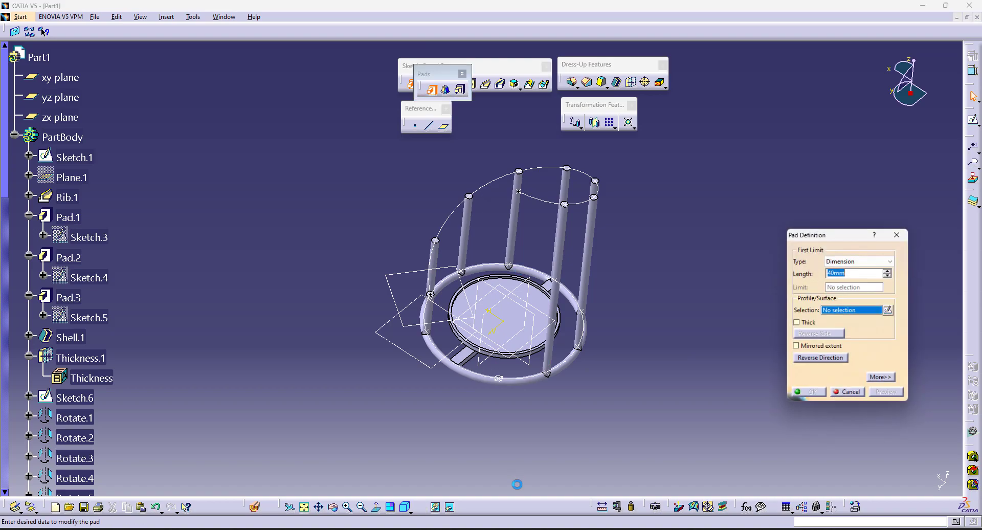
{"action": "left_click", "coordinate": [861, 260]}
{"action": "left_click", "coordinate": [864, 279]}
{"action": "left_click", "coordinate": [882, 379]}
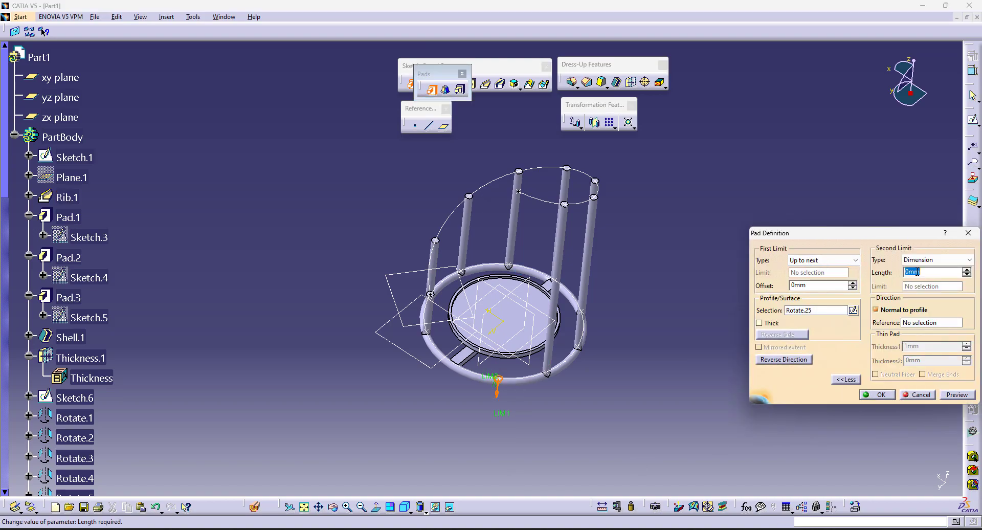
{"action": "left_click", "coordinate": [878, 395]}
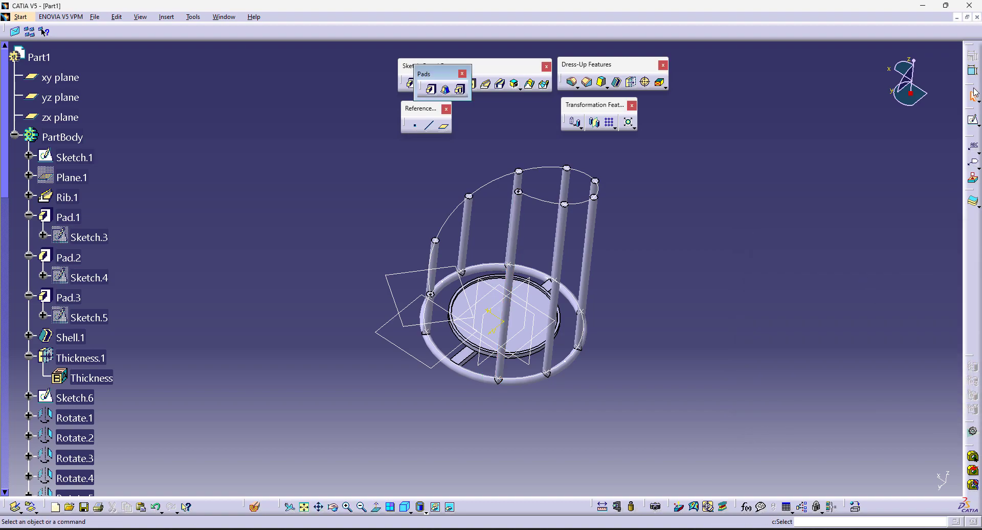
Step: Compare the model with the reference image and create a plane normal to the spline at its lowest end point
{"action": "left_click", "coordinate": [404, 506]}
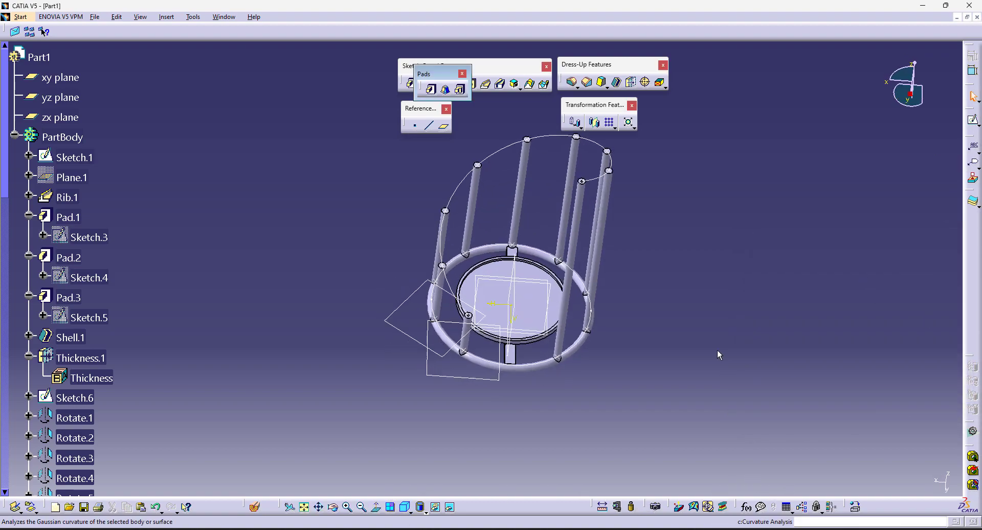
{"action": "left_click", "coordinate": [949, 6]}
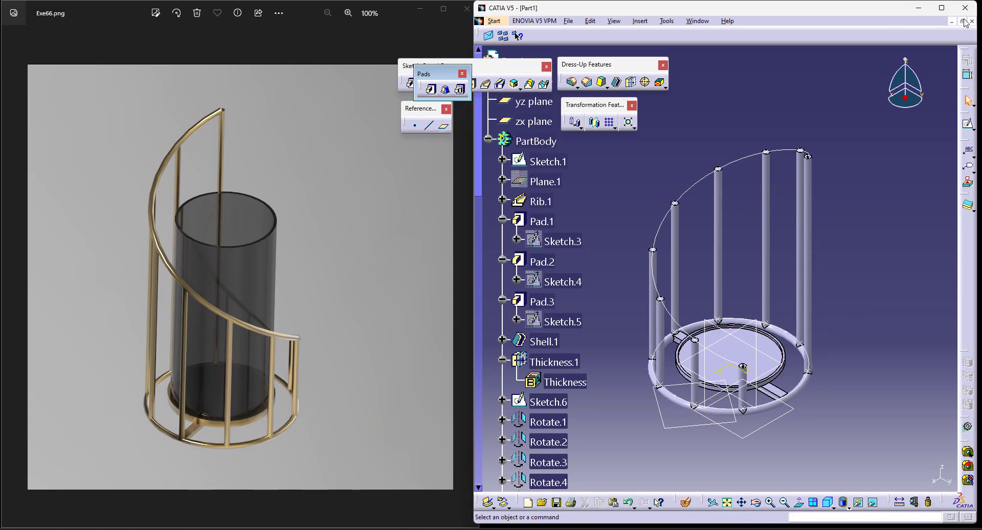
{"action": "left_click", "coordinate": [942, 9]}
{"action": "middle_click_drag", "start_coordinate": [651, 376], "coordinate": [652, 367]}
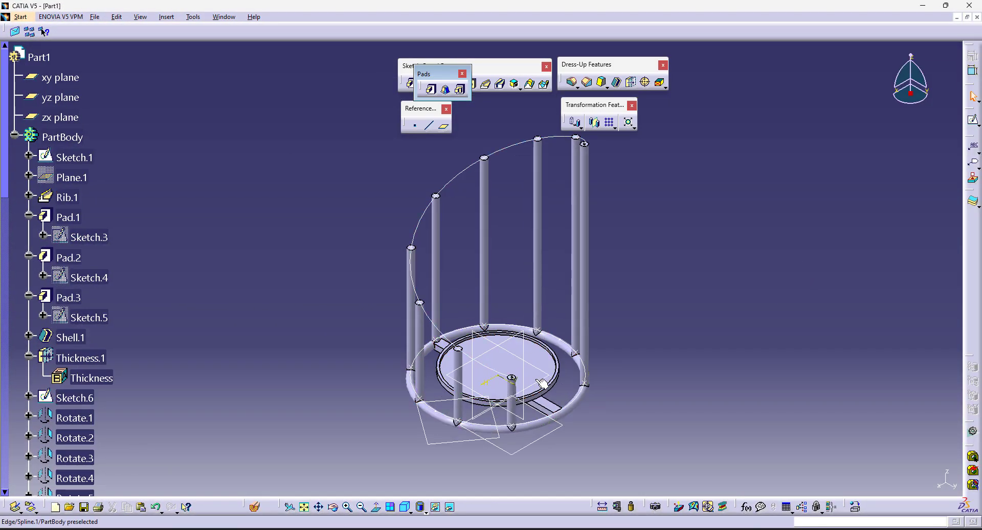
{"action": "middle_click_drag", "start_coordinate": [658, 419], "coordinate": [631, 349]}
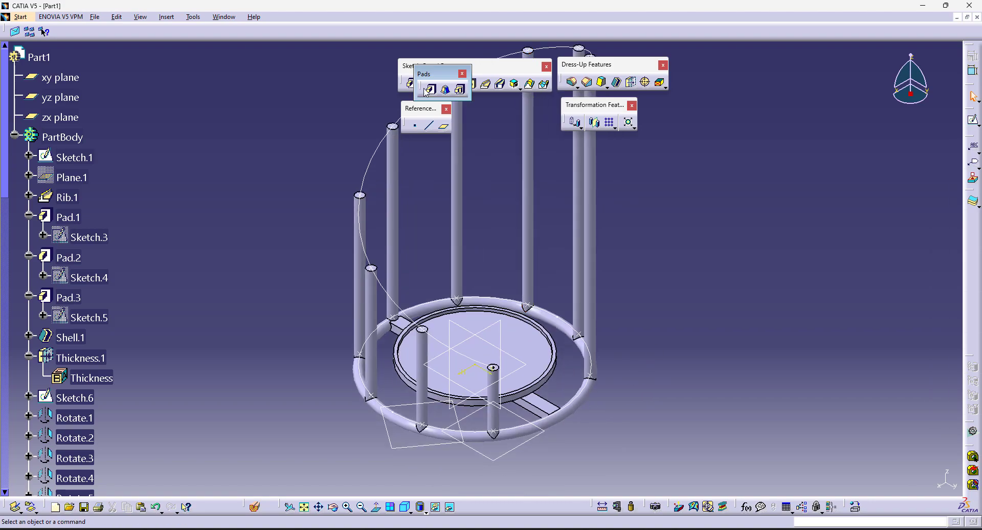
{"action": "left_click", "coordinate": [444, 123]}
{"action": "left_click", "coordinate": [466, 356]}
{"action": "middle_click_drag", "start_coordinate": [642, 468], "coordinate": [420, 336]}
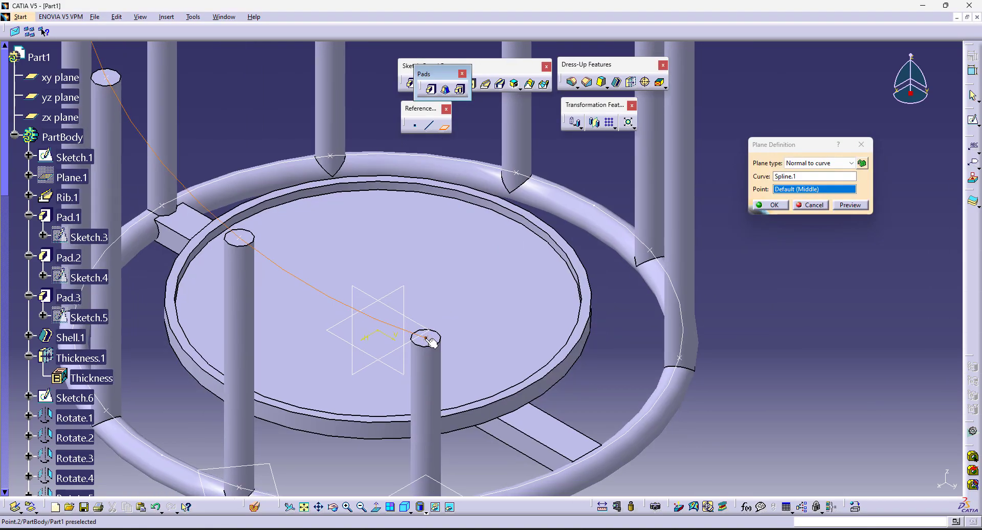
{"action": "left_click", "coordinate": [431, 340]}
{"action": "left_click", "coordinate": [777, 208]}
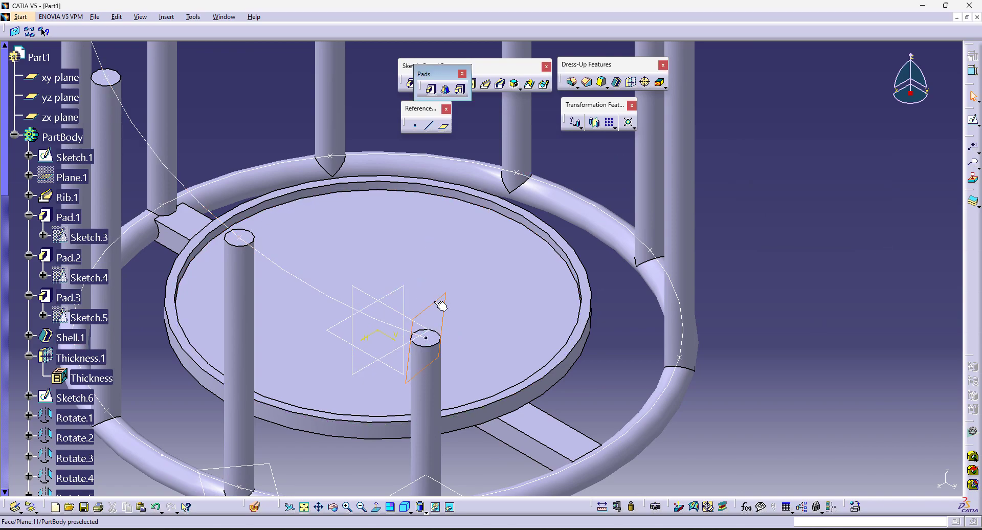
Step: Sketch a 6 mm diameter circle on the new plane, centred on the spline's lowest end point
{"action": "left_click", "coordinate": [972, 120]}
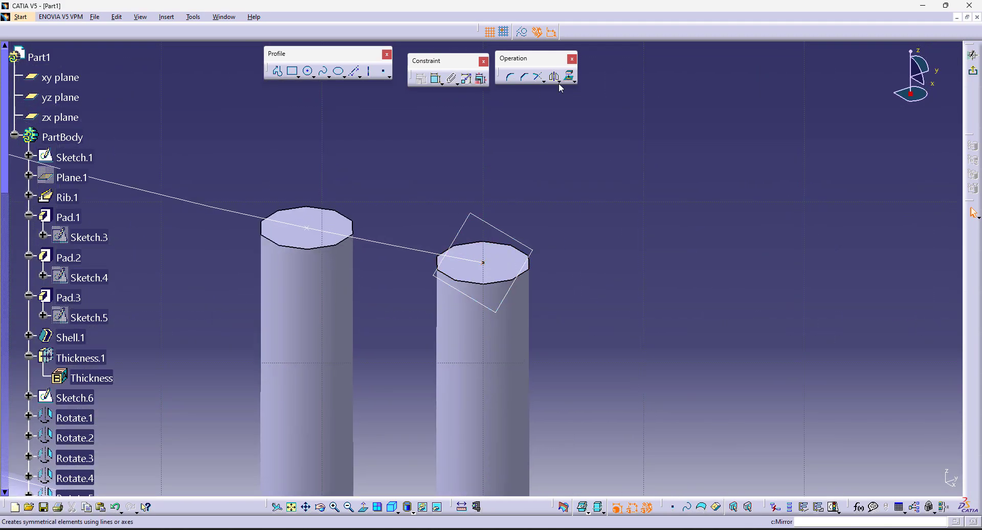
{"action": "left_click", "coordinate": [522, 33]}
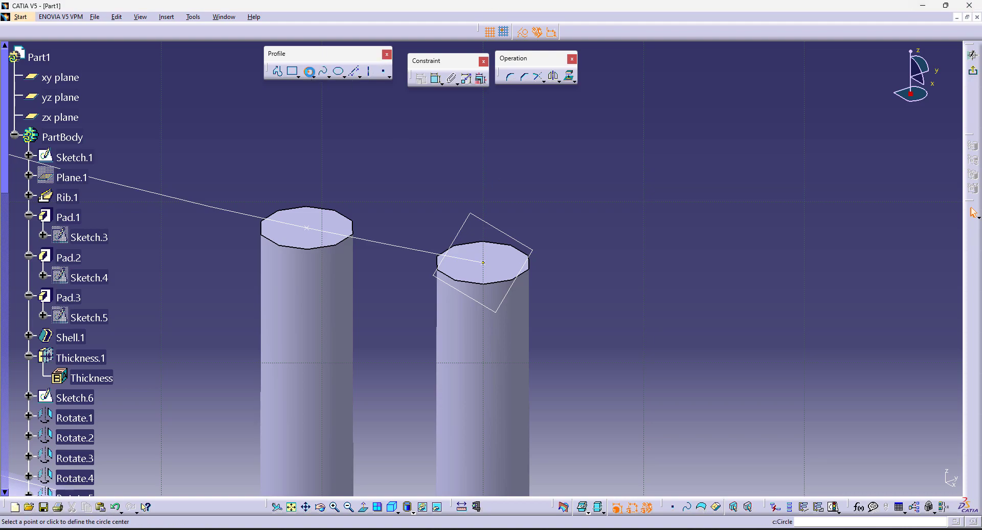
{"action": "left_click", "coordinate": [308, 71]}
{"action": "left_click", "coordinate": [483, 263]}
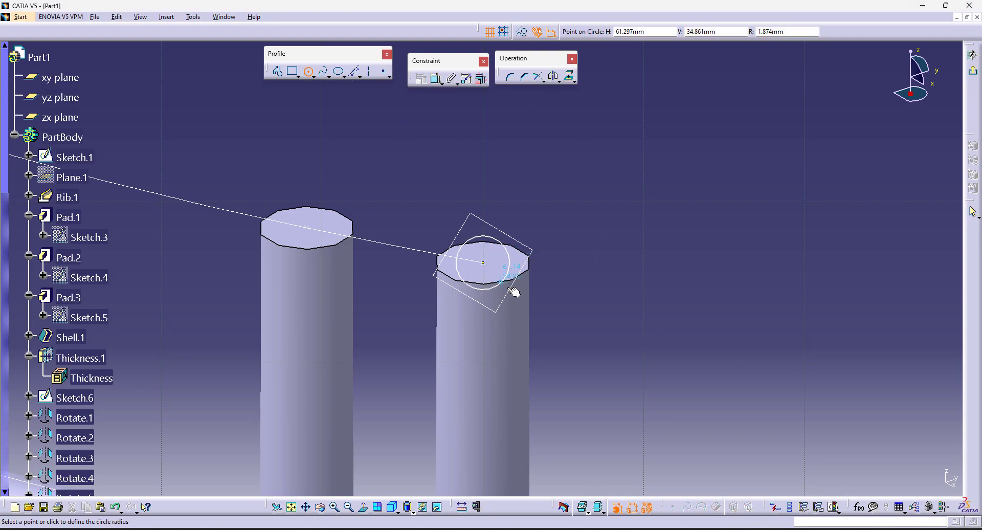
{"action": "left_click", "coordinate": [513, 288]}
{"action": "left_click", "coordinate": [436, 79]}
{"action": "left_click", "coordinate": [517, 166]}
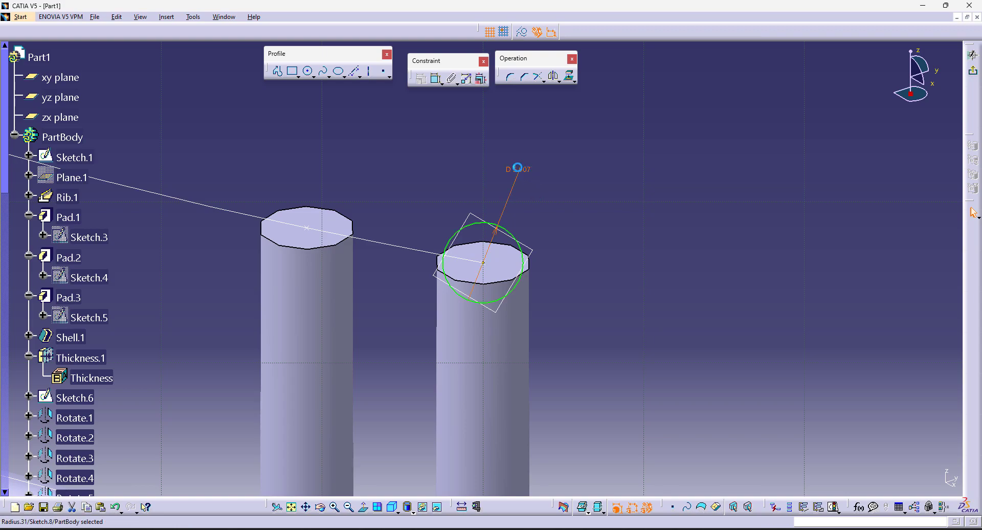
{"action": "double_click", "coordinate": [517, 167]}
{"action": "key", "text": "Return"}
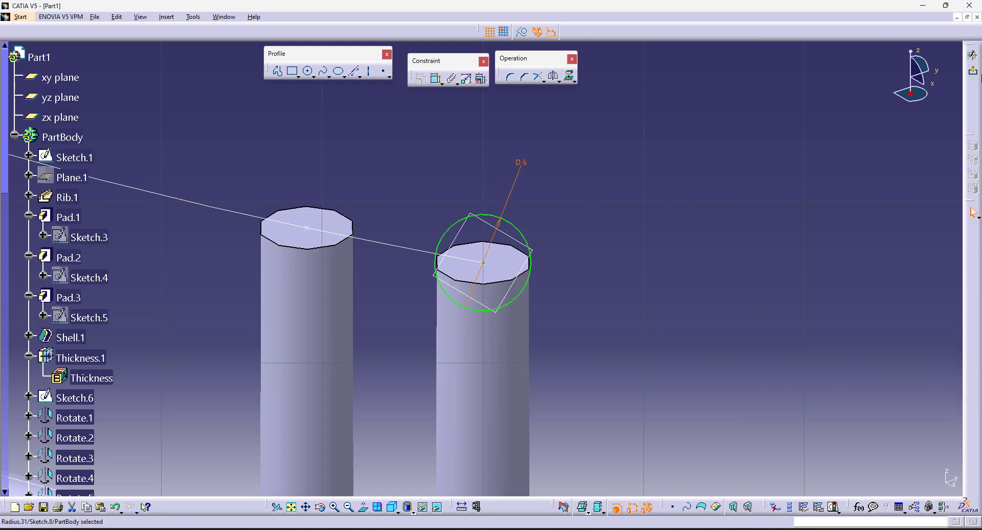
{"action": "left_click", "coordinate": [974, 74]}
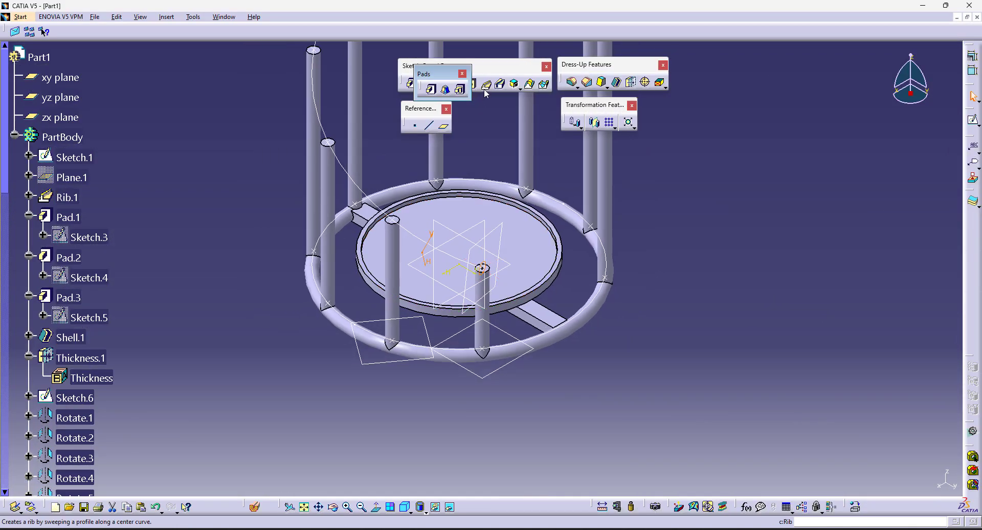
Step: Create a rib from the 6 mm circle along Spline.1, with profile control Keep angle
{"action": "left_click", "coordinate": [485, 86]}
{"action": "left_click", "coordinate": [417, 229]}
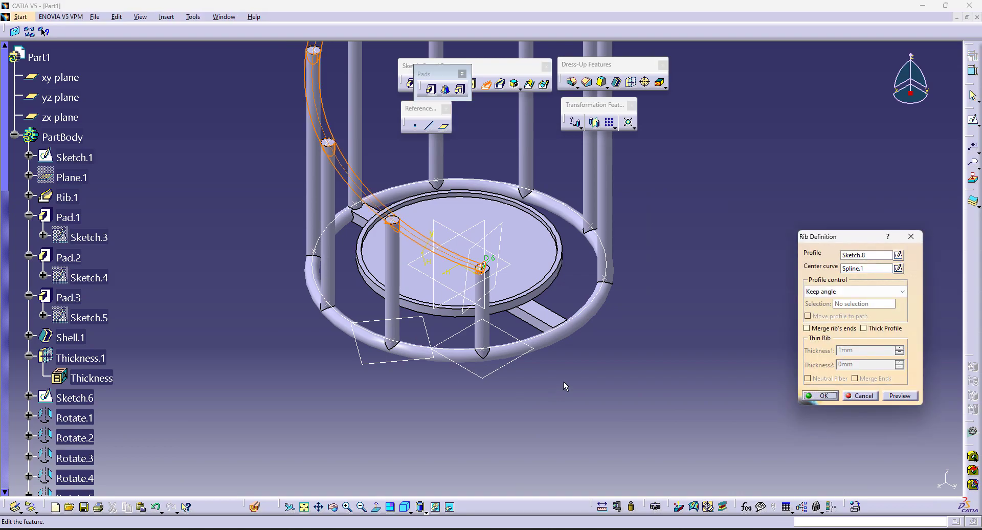
{"action": "middle_click_drag", "start_coordinate": [563, 381], "coordinate": [568, 412], "text": "ctrl"}
{"action": "middle_click_drag", "start_coordinate": [687, 338], "coordinate": [671, 451]}
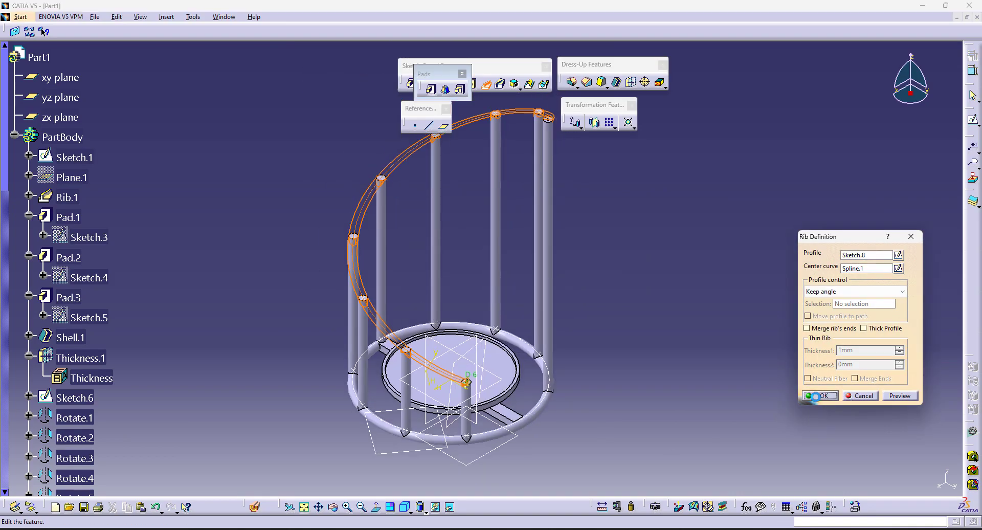
{"action": "left_click", "coordinate": [830, 396]}
{"action": "left_click", "coordinate": [929, 479]}
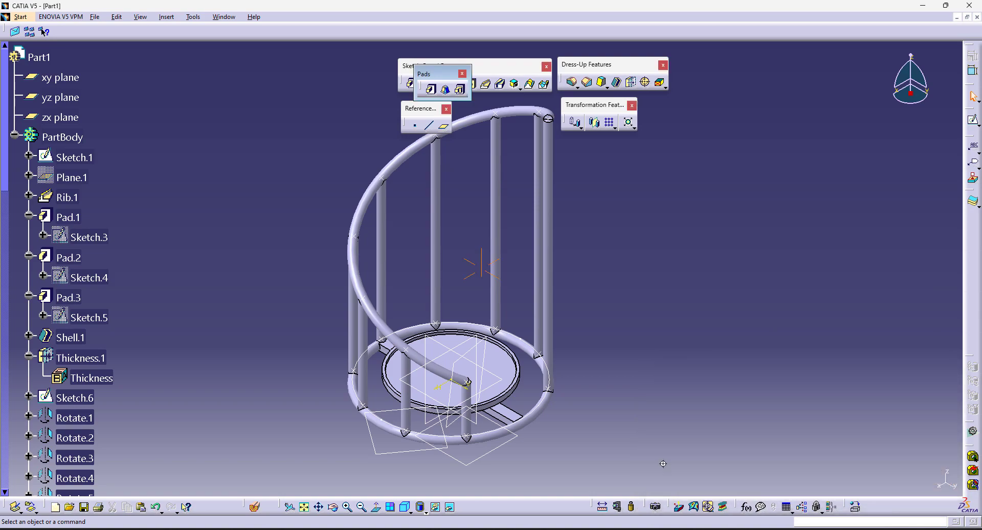
Step: Remove the rail's end face and the shortest support's exposed top face to close their corner joint
{"action": "scroll", "coordinate": [628, 485], "scroll_direction": "up", "scroll_amount": 1}
{"action": "middle_click_drag", "start_coordinate": [629, 484], "coordinate": [664, 350]}
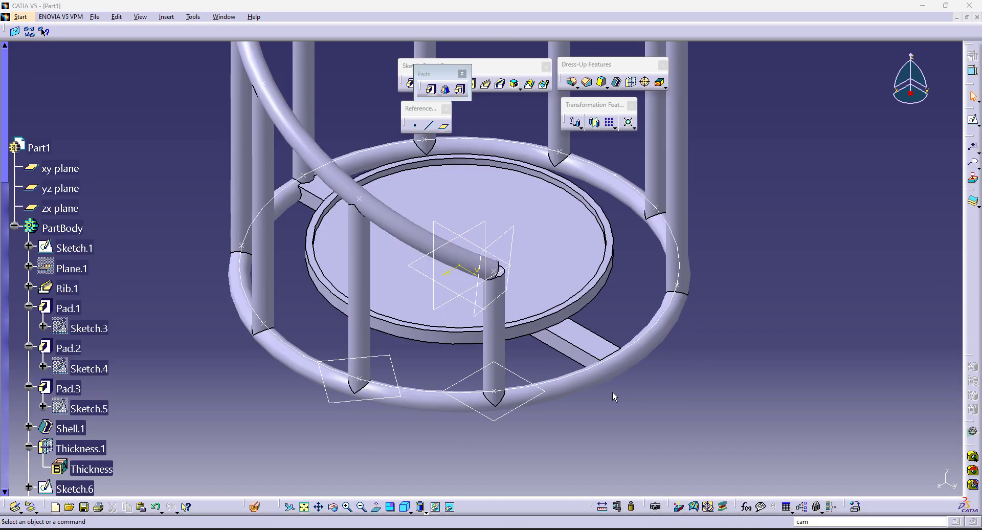
{"action": "middle_click_drag", "start_coordinate": [612, 392], "coordinate": [655, 111]}
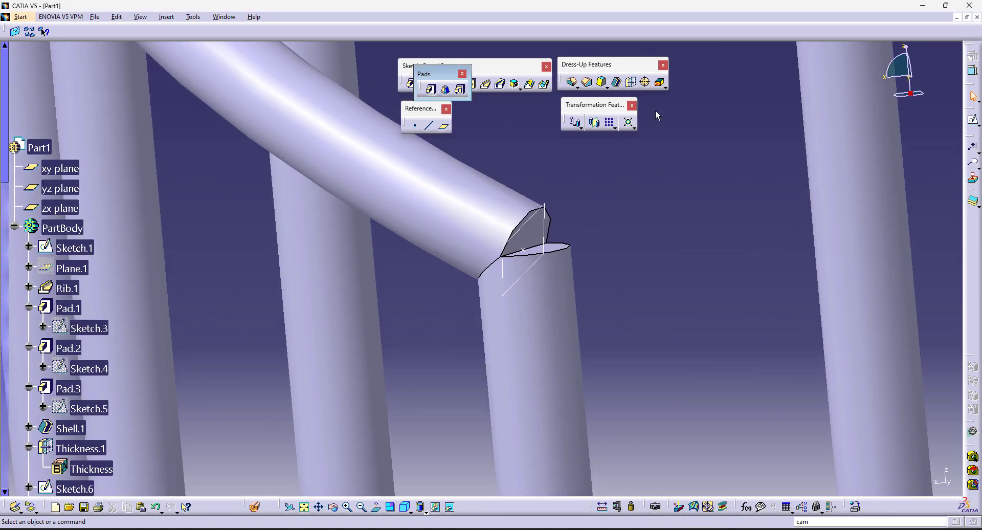
{"action": "left_click", "coordinate": [660, 83]}
{"action": "scroll", "coordinate": [635, 285], "scroll_direction": "up", "scroll_amount": 2}
{"action": "left_click", "coordinate": [596, 193]}
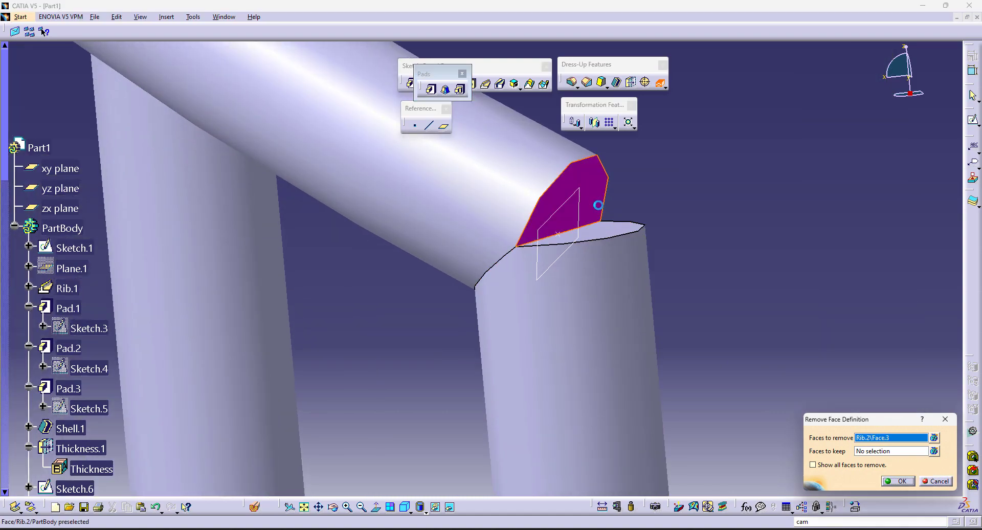
{"action": "left_click", "coordinate": [612, 238]}
{"action": "left_click", "coordinate": [900, 482]}
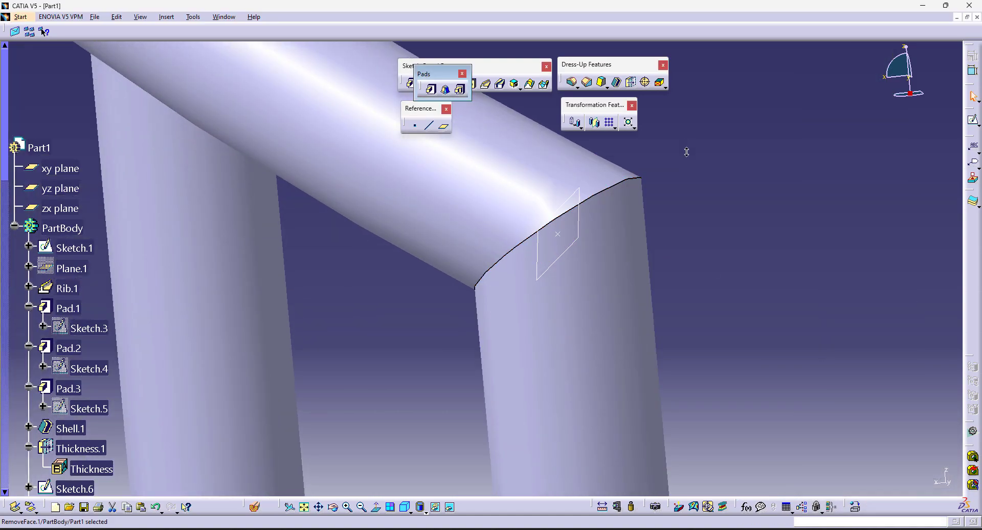
Step: Inspect the finished rail and measure the inner circular rim of the round base tray
{"action": "middle_click_drag", "start_coordinate": [686, 151], "coordinate": [680, 344]}
{"action": "middle_click_drag", "start_coordinate": [715, 220], "coordinate": [717, 252]}
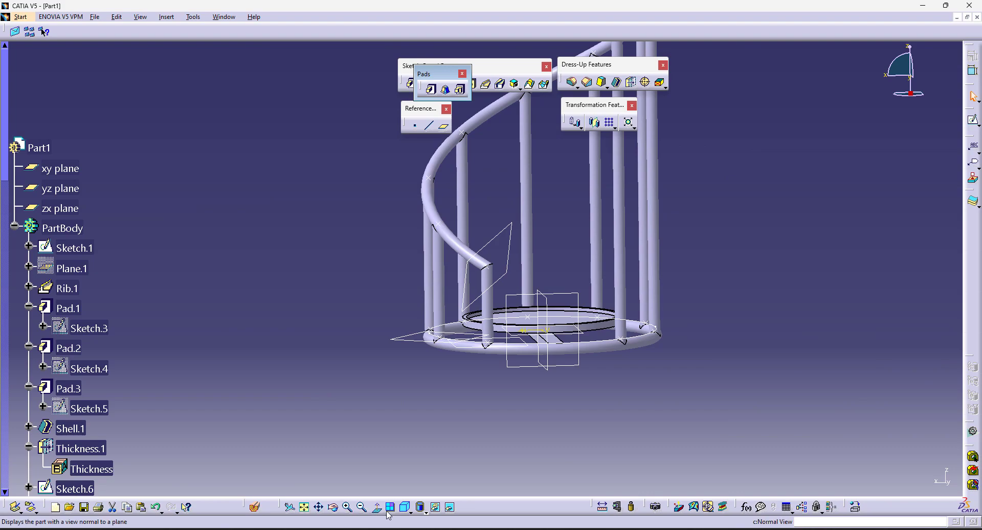
{"action": "left_click", "coordinate": [402, 511]}
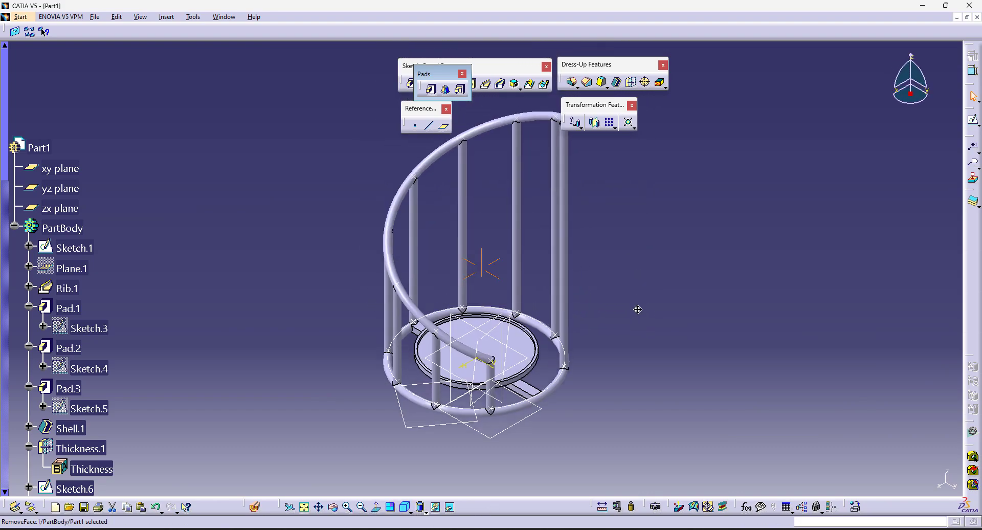
{"action": "middle_click_drag", "start_coordinate": [594, 322], "coordinate": [575, 297]}
{"action": "middle_click_drag", "start_coordinate": [670, 445], "coordinate": [680, 242]}
{"action": "left_click", "coordinate": [616, 507]}
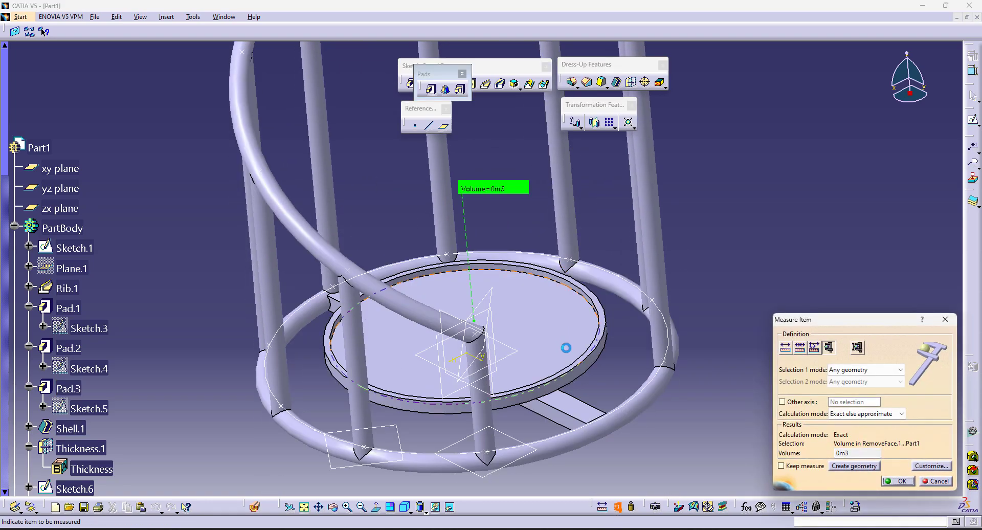
{"action": "middle_click_drag", "start_coordinate": [566, 344], "coordinate": [577, 266], "text": "ctrl"}
{"action": "left_click", "coordinate": [573, 266]}
{"action": "middle_click_drag", "start_coordinate": [516, 250], "coordinate": [700, 430], "text": "ctrl"}
{"action": "key", "text": "Escape"}
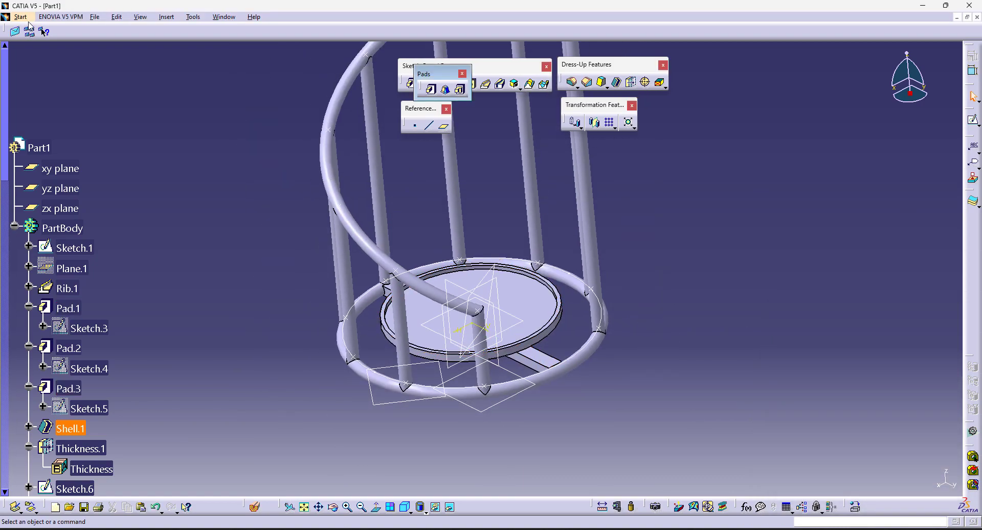
Step: Save the model as Part1 in CATPart format in the YouTube folder
{"action": "key", "text": "ctrl+s"}
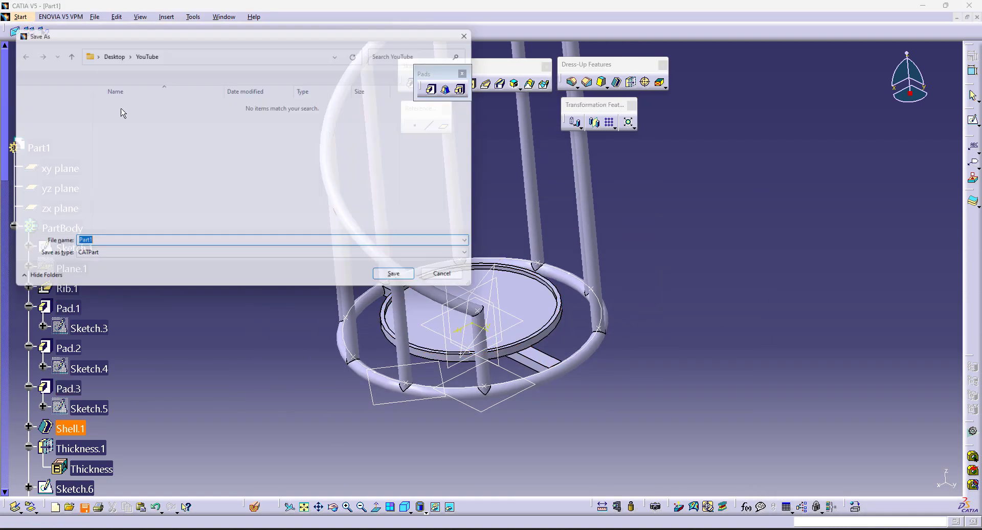
{"action": "key", "text": "Return"}
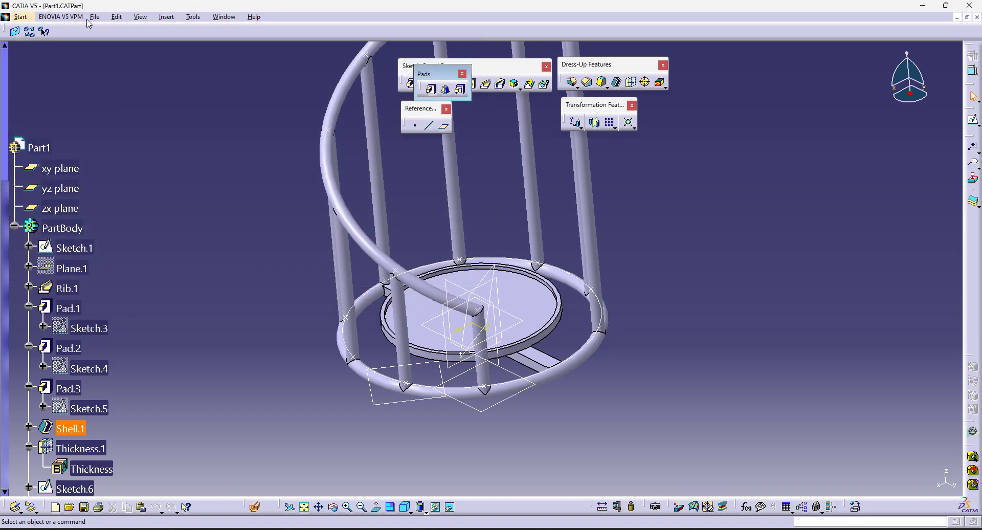
Step: Create a new part document named Part2 with hybrid design enabled
{"action": "left_click", "coordinate": [31, 20]}
{"action": "left_click", "coordinate": [95, 16]}
{"action": "left_click", "coordinate": [105, 26]}
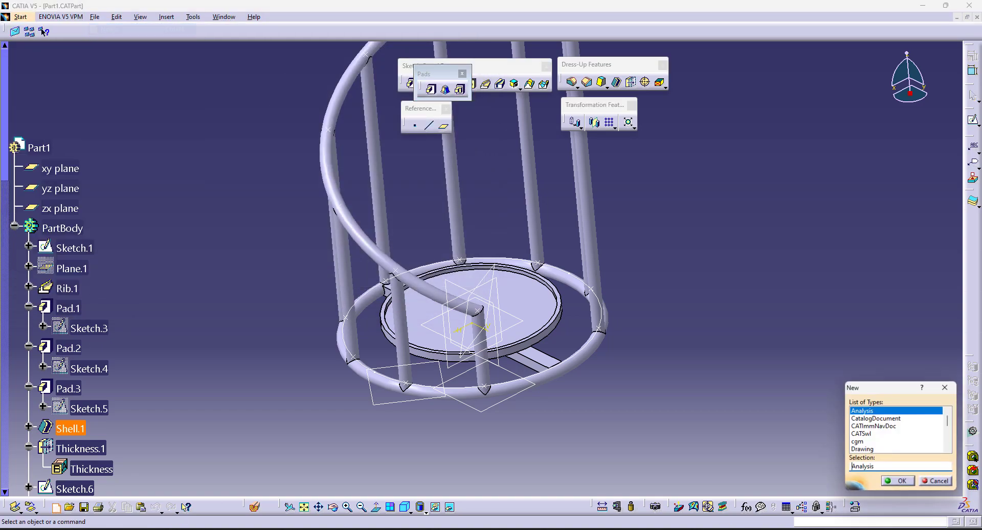
{"action": "type", "text": "pa"}
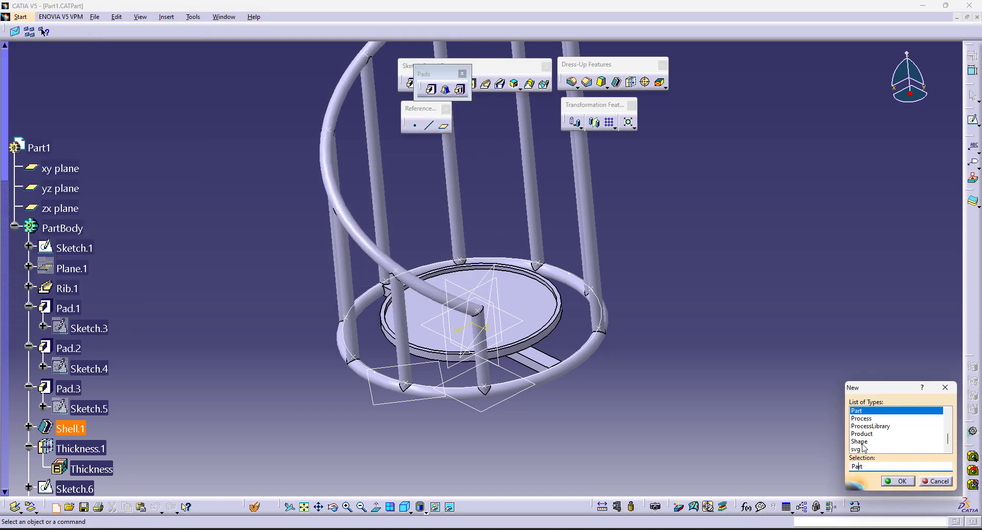
{"action": "left_click", "coordinate": [903, 485]}
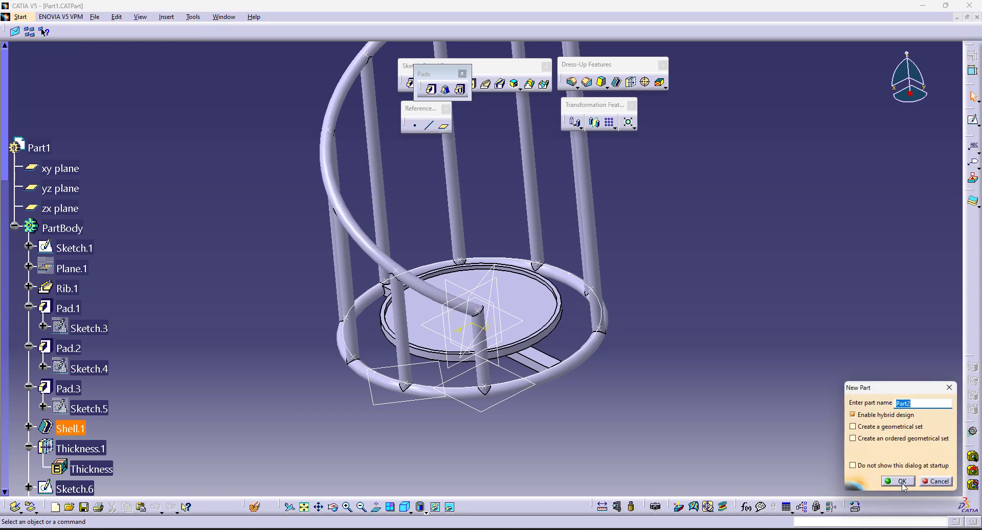
{"action": "left_click", "coordinate": [902, 482]}
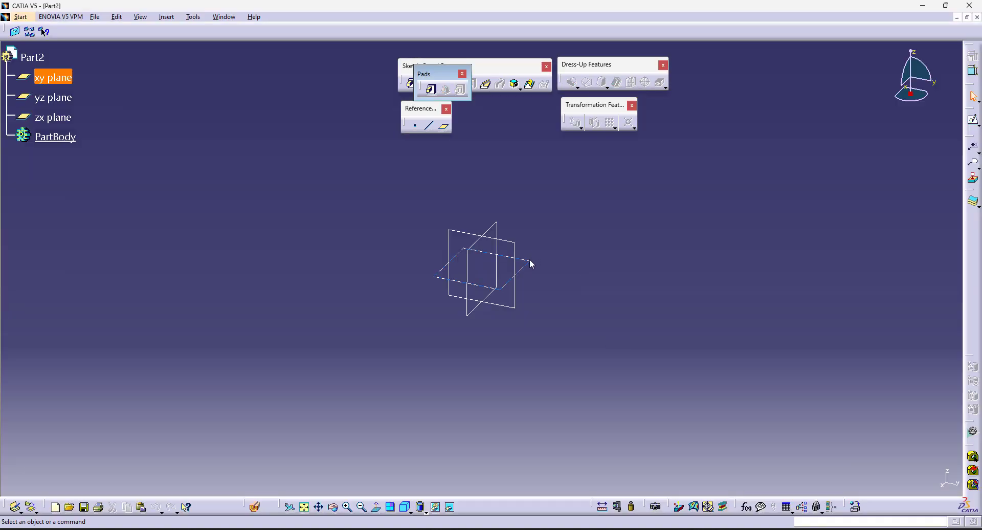
Step: Start a pad and sketch its profile on the xy plane as an 80 mm diameter circle centred on the origin
{"action": "left_click", "coordinate": [433, 91]}
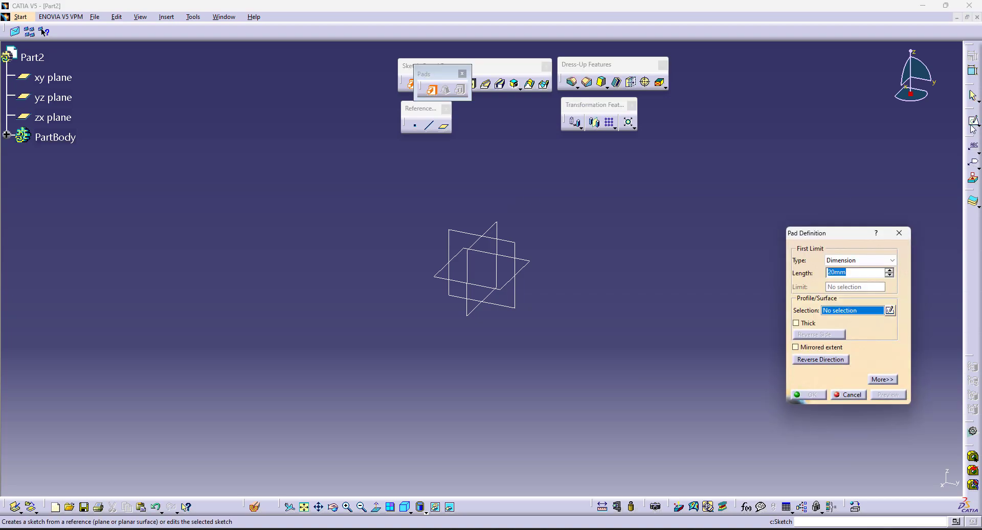
{"action": "left_click", "coordinate": [529, 269]}
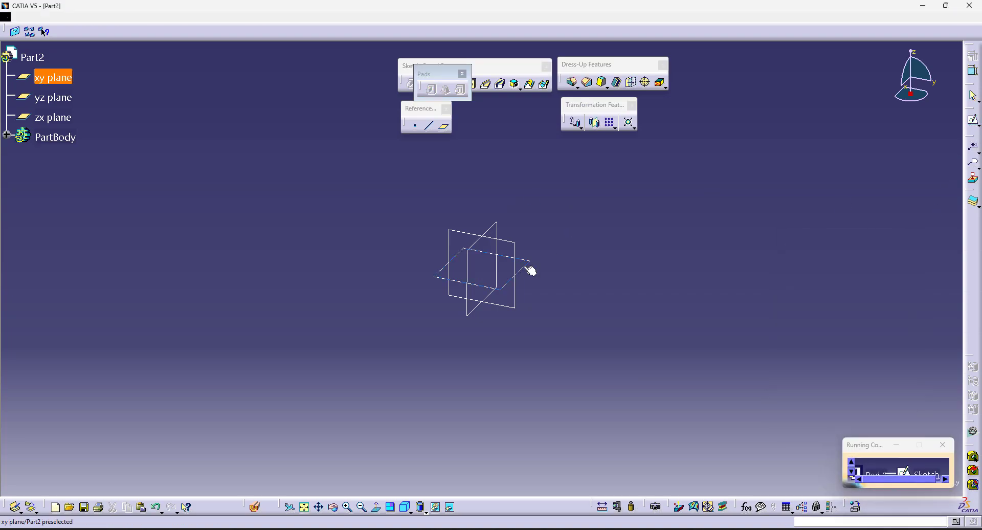
{"action": "left_click", "coordinate": [308, 71]}
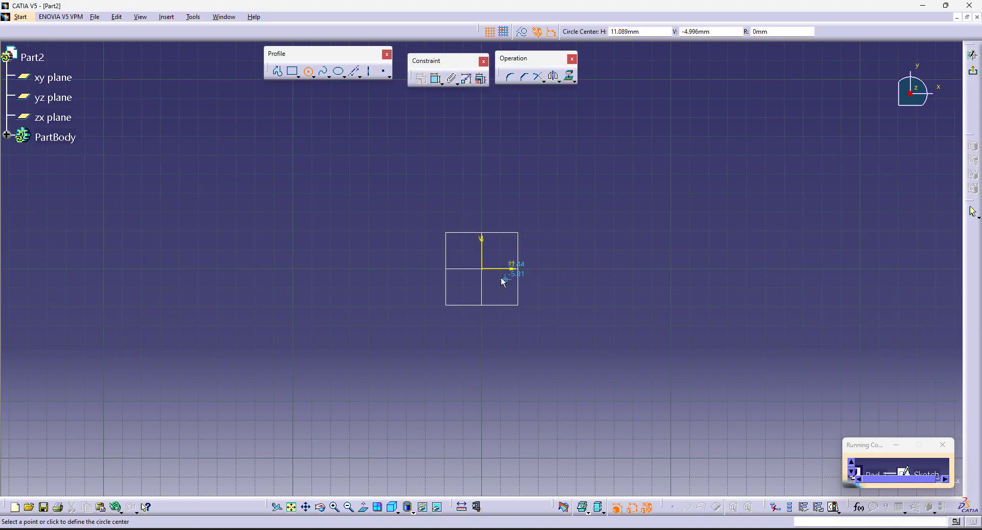
{"action": "left_click", "coordinate": [482, 269]}
{"action": "left_click", "coordinate": [544, 348]}
{"action": "left_click", "coordinate": [439, 81]}
{"action": "left_click", "coordinate": [609, 192]}
{"action": "double_click", "coordinate": [597, 186]}
{"action": "type", "text": "80"}
{"action": "key", "text": "Return"}
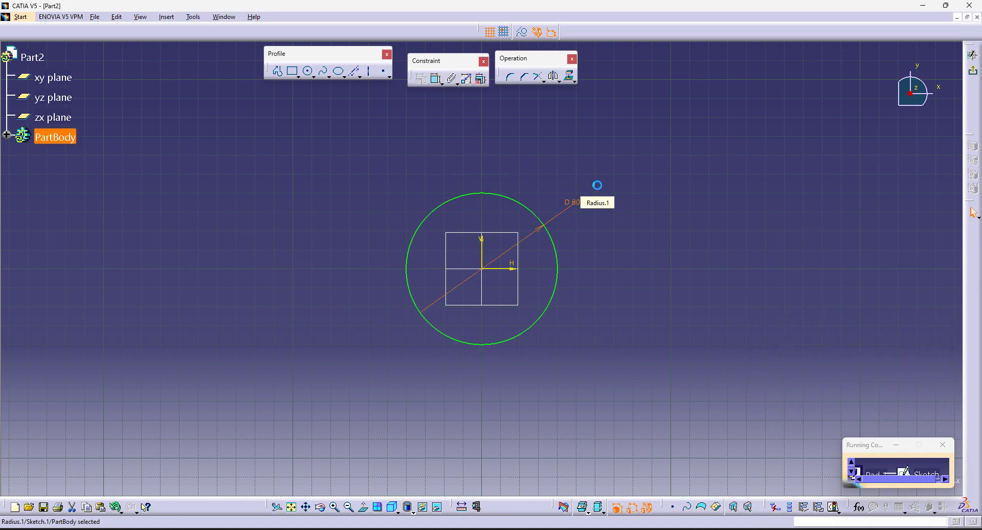
Step: Finish the sketch and extrude the circle upward into a tall solid cylinder
{"action": "left_click", "coordinate": [973, 74]}
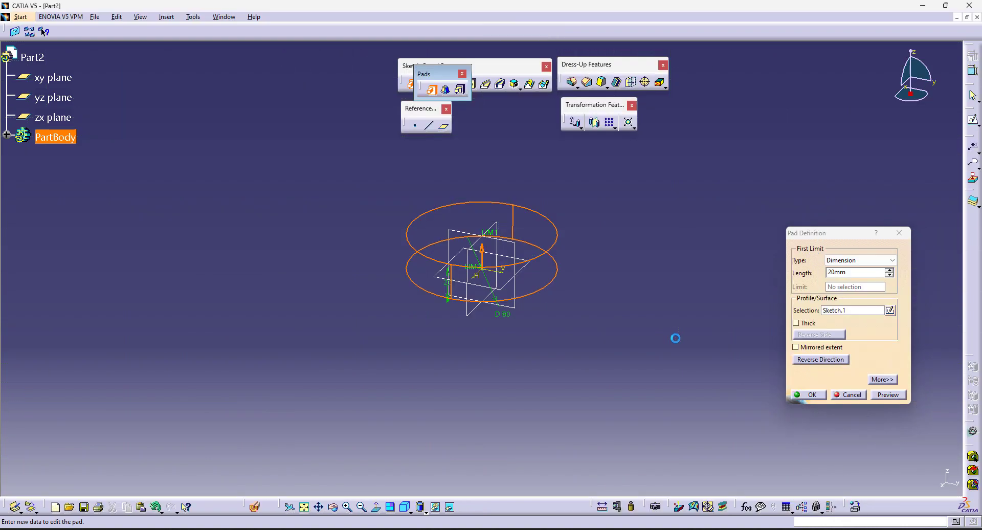
{"action": "double_click", "coordinate": [834, 273]}
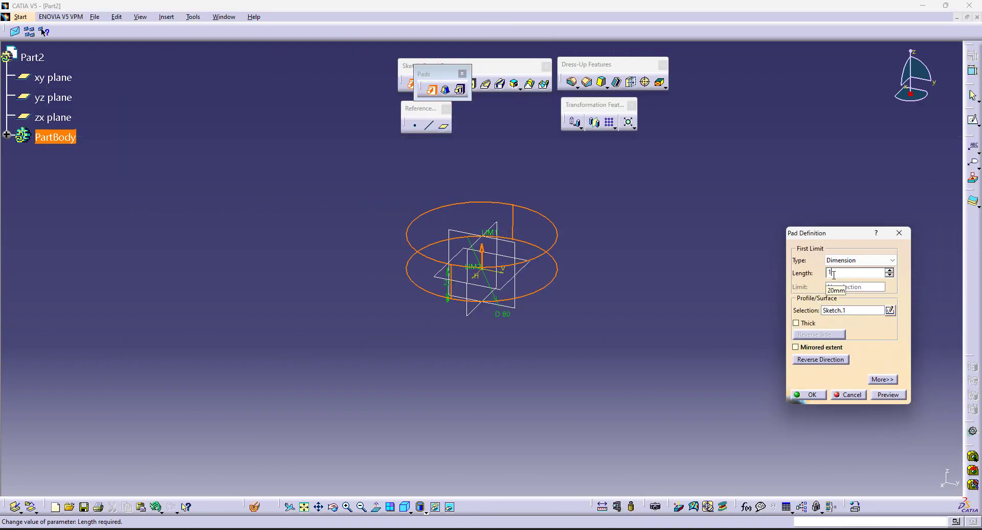
{"action": "left_click", "coordinate": [794, 396]}
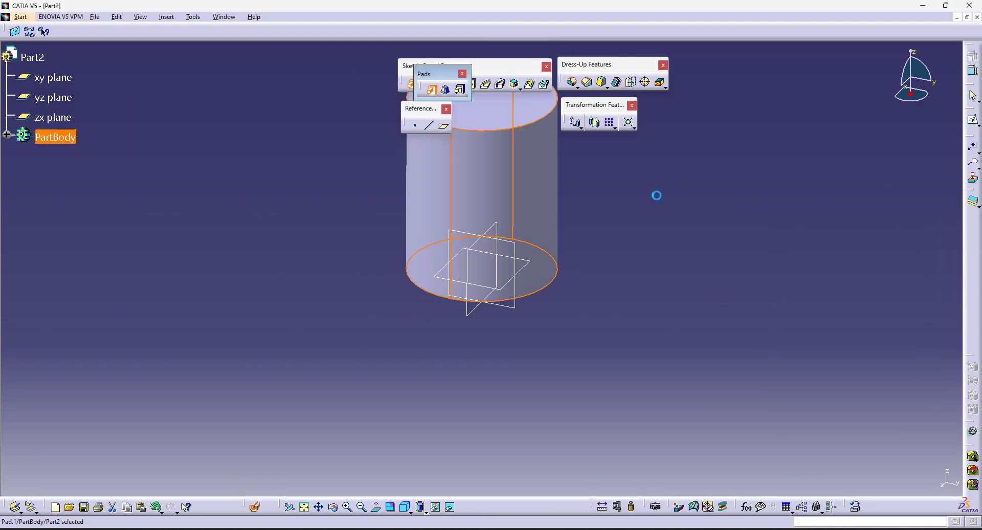
{"action": "left_click", "coordinate": [651, 321]}
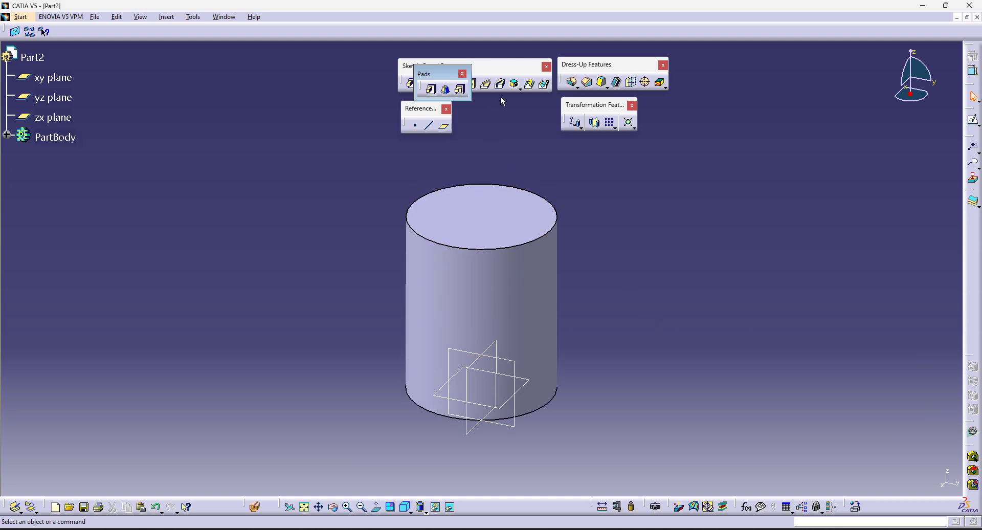
Step: Shell the cylinder with its top face removed to form an open cup, and save it as Part2 in CATPart format
{"action": "left_click", "coordinate": [619, 84]}
{"action": "left_click", "coordinate": [476, 216]}
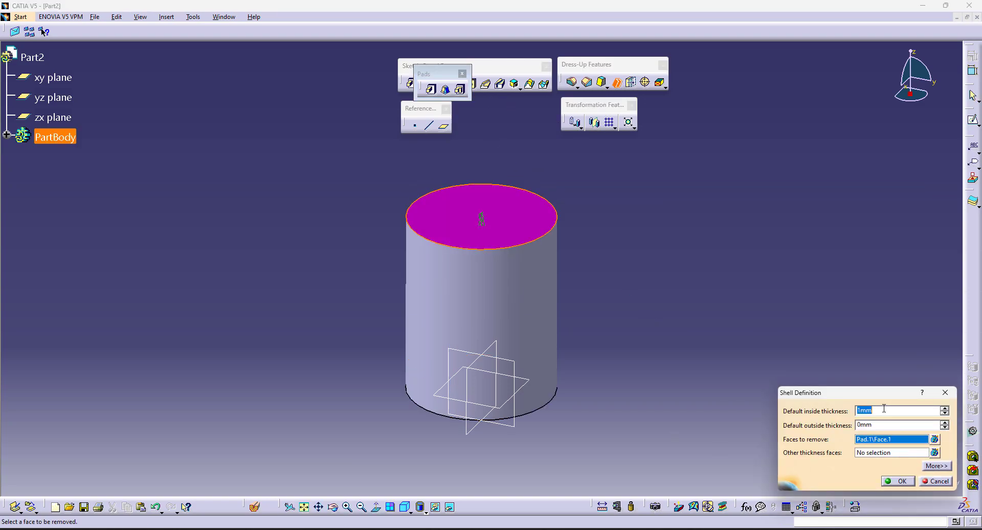
{"action": "left_click", "coordinate": [898, 481]}
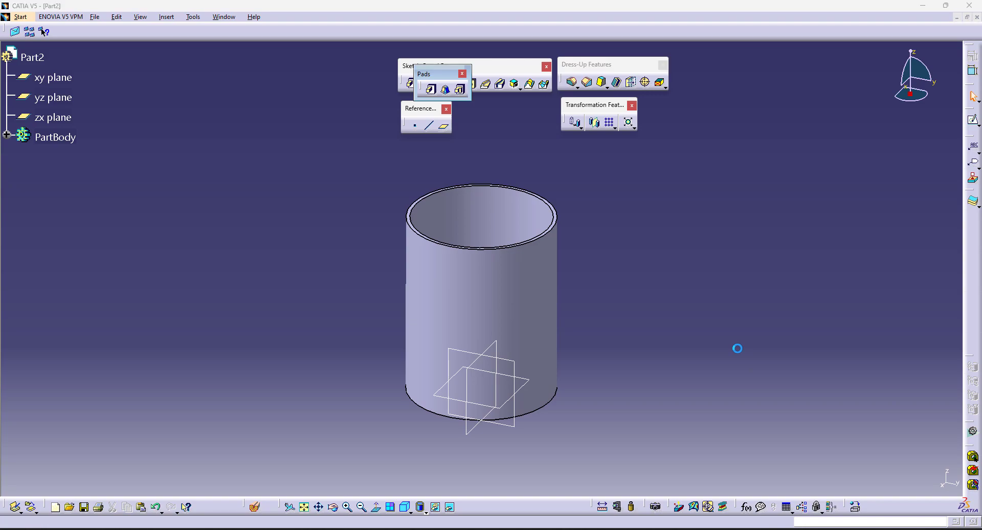
{"action": "key", "text": "ctrl+s"}
{"action": "key", "text": "Return"}
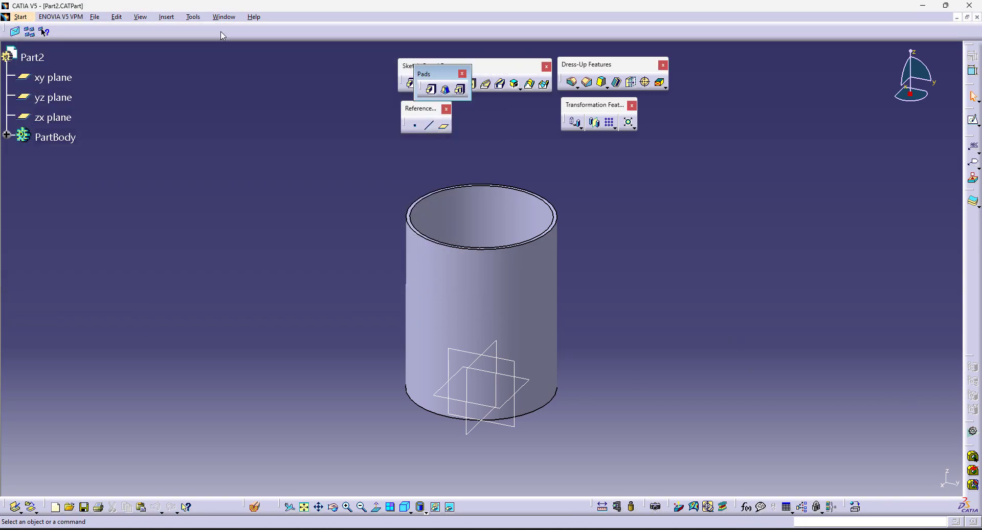
Step: Create a new assembly product and insert the existing Part1 candle holder into it
{"action": "left_click", "coordinate": [20, 17]}
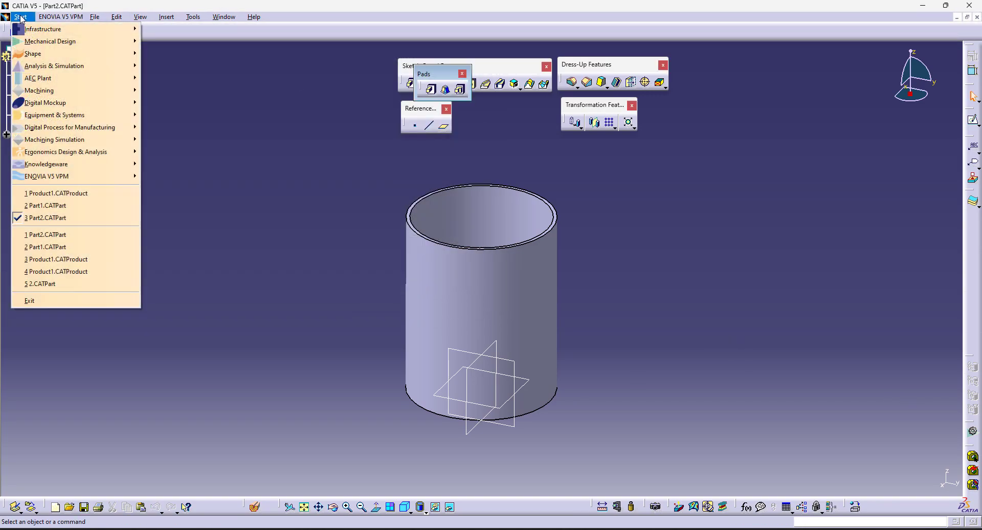
{"action": "mouse_move", "coordinate": [50, 41]}
{"action": "left_click", "coordinate": [182, 54]}
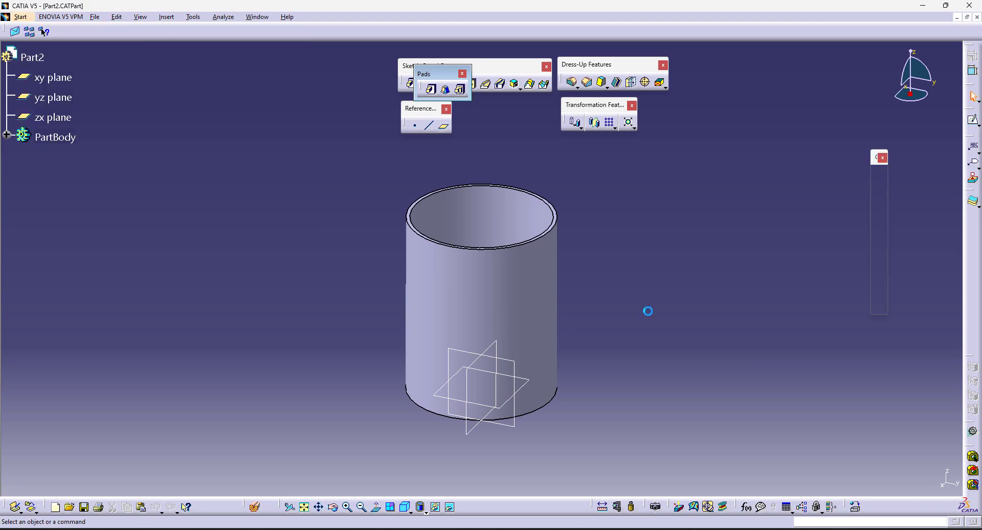
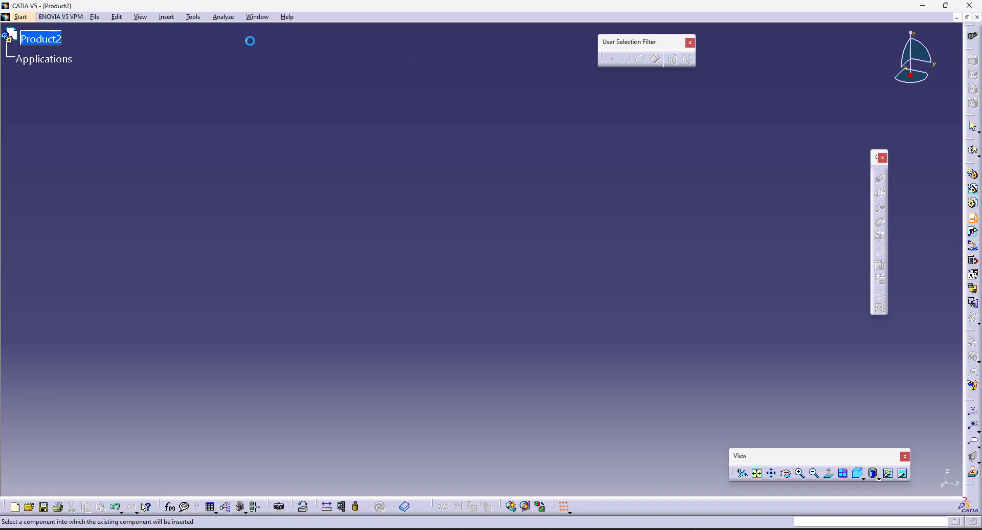
{"action": "left_click", "coordinate": [61, 39]}
{"action": "left_click", "coordinate": [310, 192]}
{"action": "left_click", "coordinate": [570, 366]}
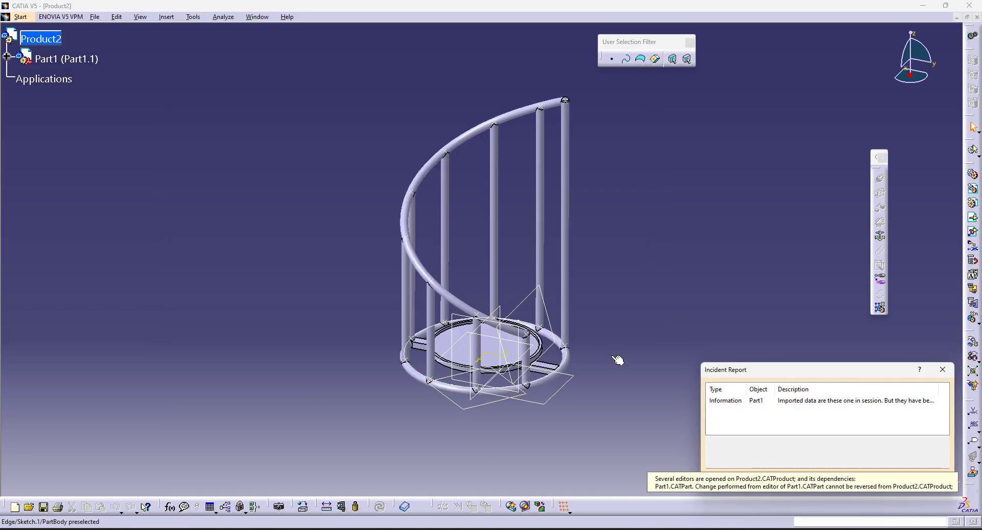
{"action": "left_click", "coordinate": [944, 370]}
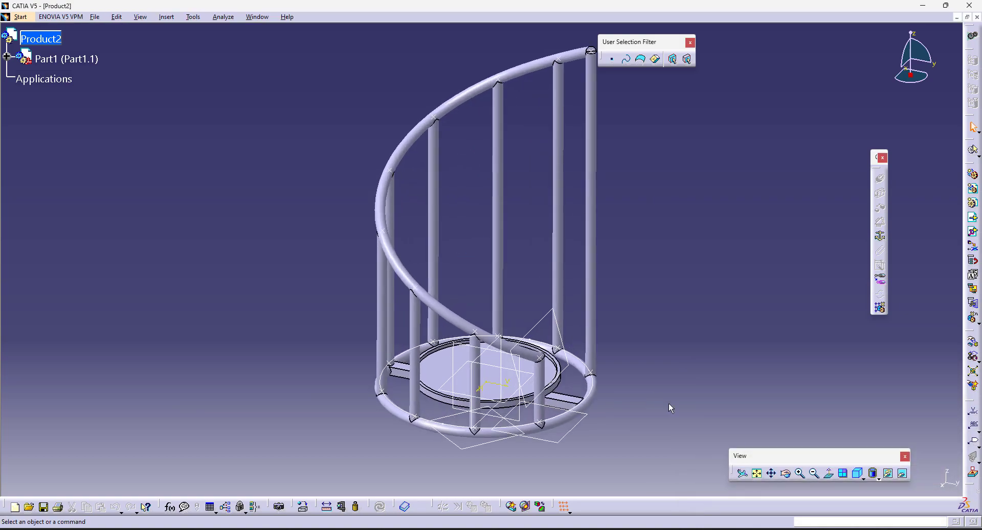
Step: Fix the Part1 component in place in the assembly
{"action": "left_click", "coordinate": [879, 237]}
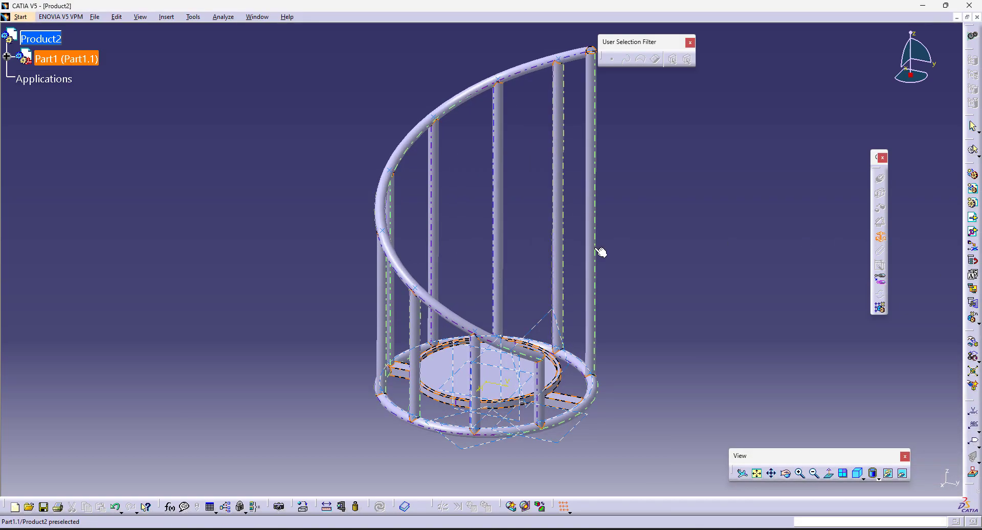
{"action": "left_click", "coordinate": [594, 246]}
{"action": "left_click", "coordinate": [758, 387]}
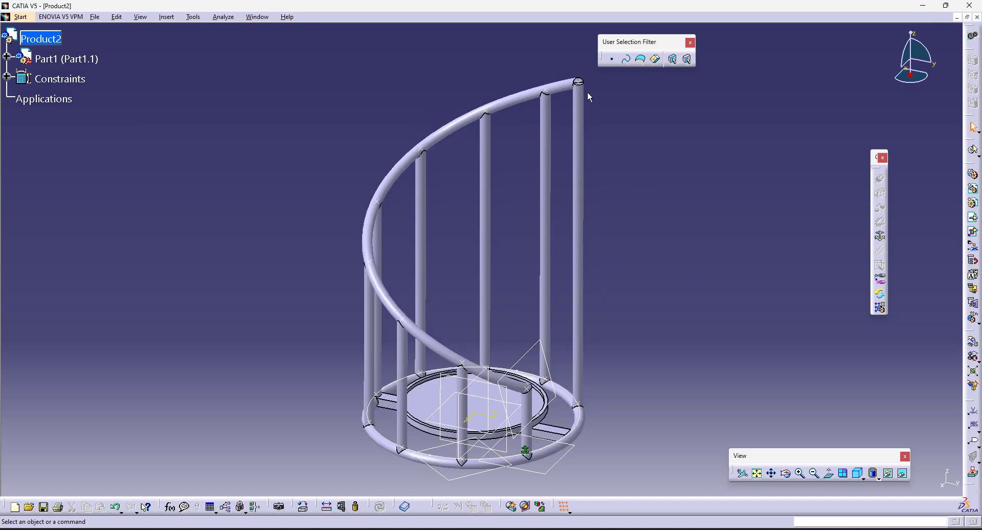
Step: In Part1, remove the rail's end face and the tallest support's exposed top face to close their corner, and save the part
{"action": "left_click", "coordinate": [255, 17]}
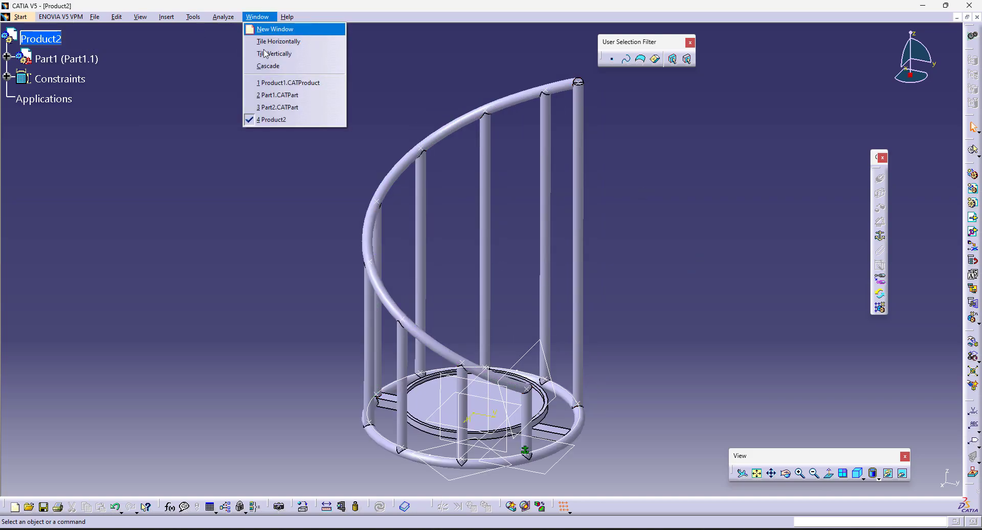
{"action": "left_click", "coordinate": [276, 125]}
{"action": "middle_click_drag", "start_coordinate": [679, 204], "coordinate": [626, 312]}
{"action": "middle_click_drag", "start_coordinate": [515, 298], "coordinate": [542, 174]}
{"action": "middle_click_drag", "start_coordinate": [575, 285], "coordinate": [661, 451]}
{"action": "left_click", "coordinate": [661, 83]}
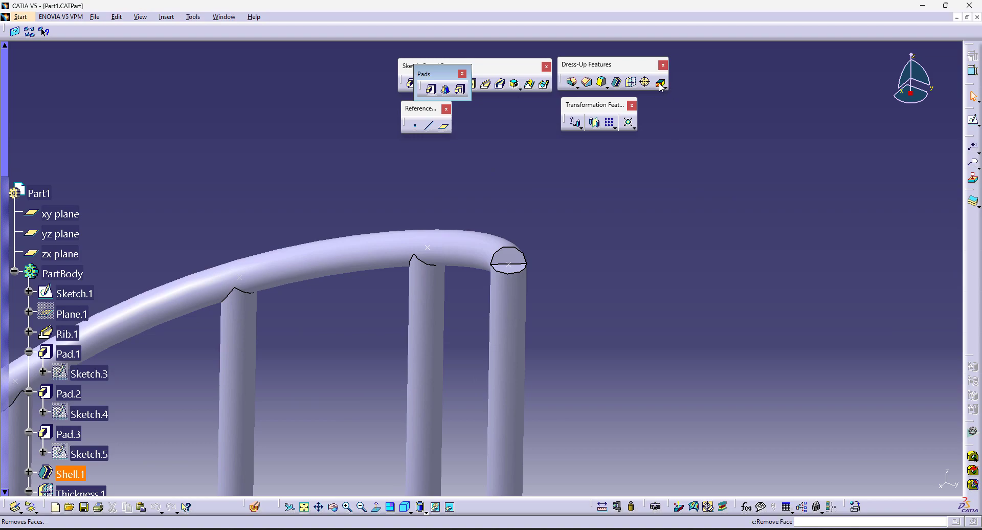
{"action": "middle_click_drag", "start_coordinate": [596, 370], "coordinate": [564, 269], "text": "ctrl"}
{"action": "left_click", "coordinate": [564, 270]}
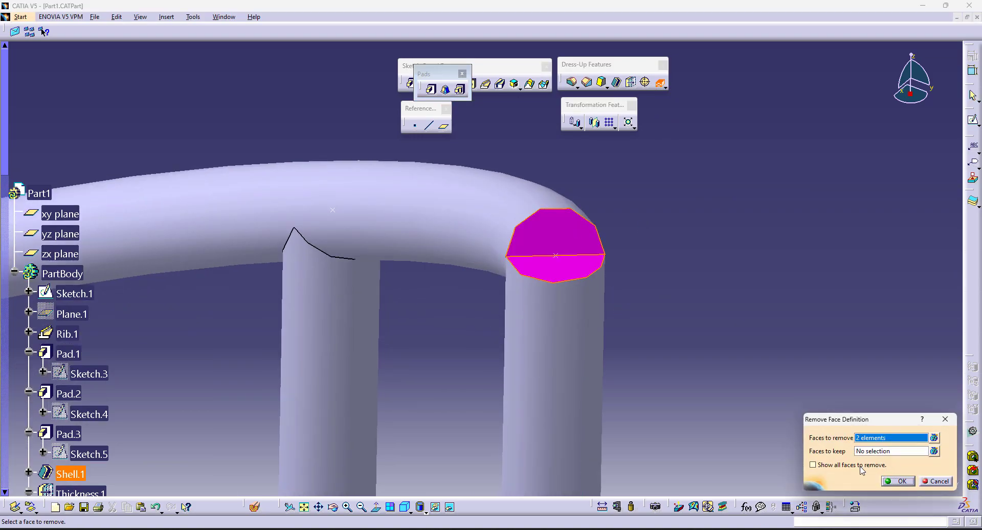
{"action": "left_click", "coordinate": [900, 485]}
{"action": "middle_click_drag", "start_coordinate": [677, 193], "coordinate": [684, 169], "text": "ctrl"}
{"action": "middle_click_drag", "start_coordinate": [681, 215], "coordinate": [673, 241], "text": "ctrl"}
{"action": "key", "text": "ctrl+s"}
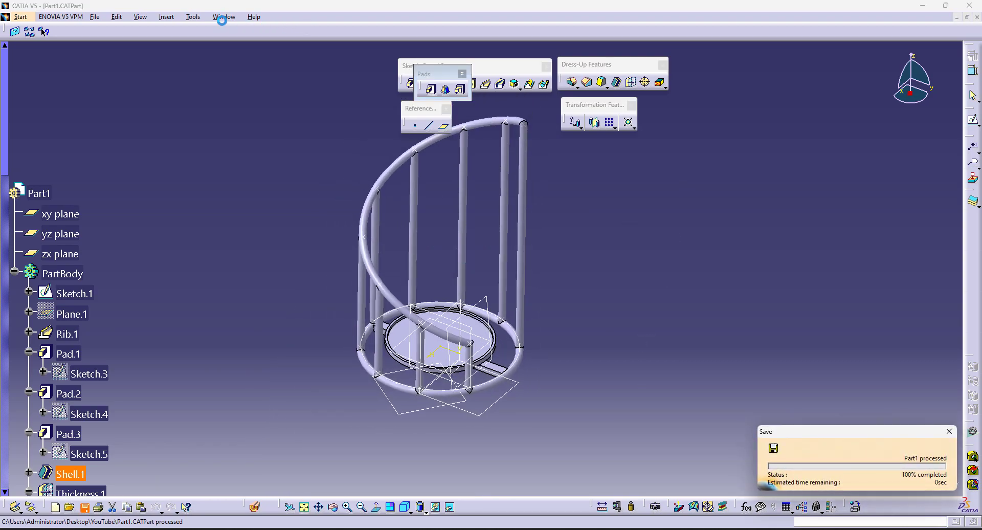
Step: Return to the Product2 assembly and insert the existing Part2 cup into it
{"action": "left_click", "coordinate": [219, 17]}
{"action": "left_click", "coordinate": [233, 120]}
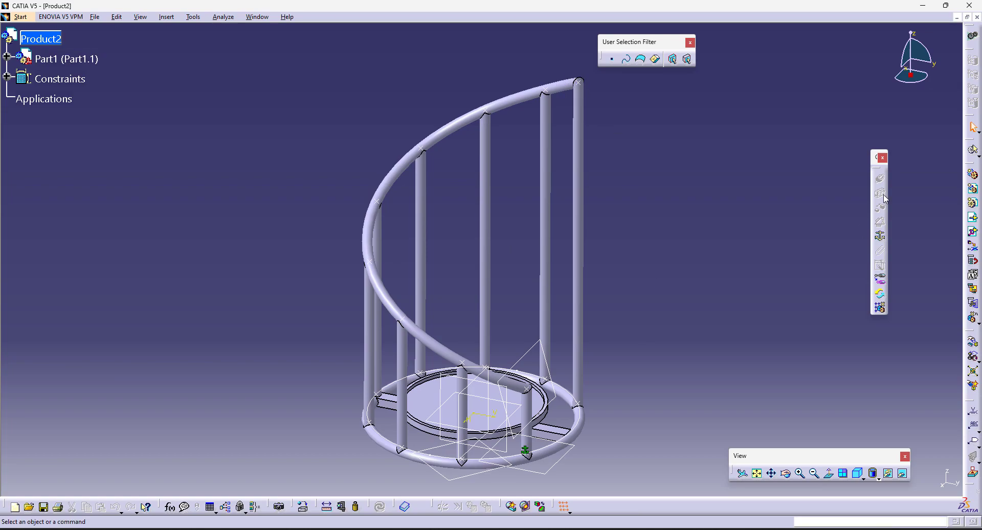
{"action": "left_click", "coordinate": [973, 217]}
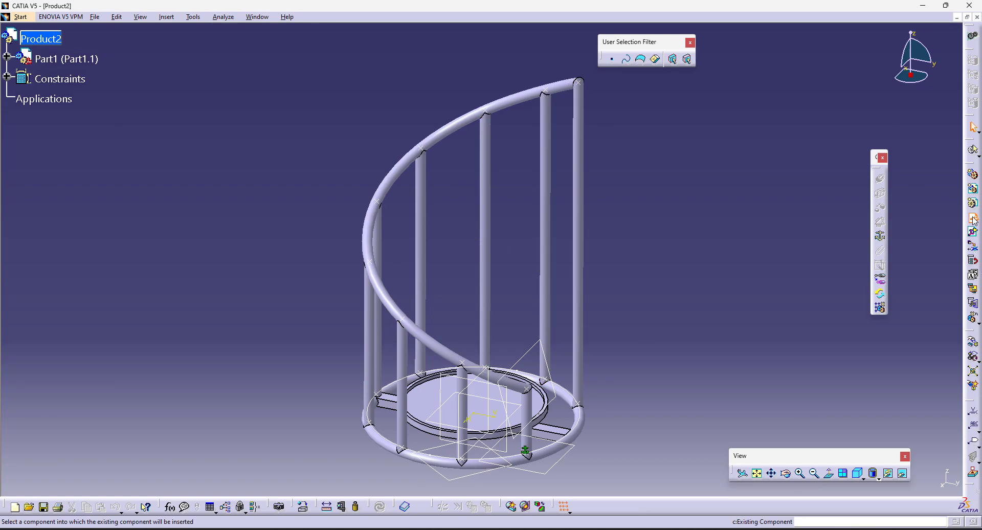
{"action": "left_click", "coordinate": [41, 38]}
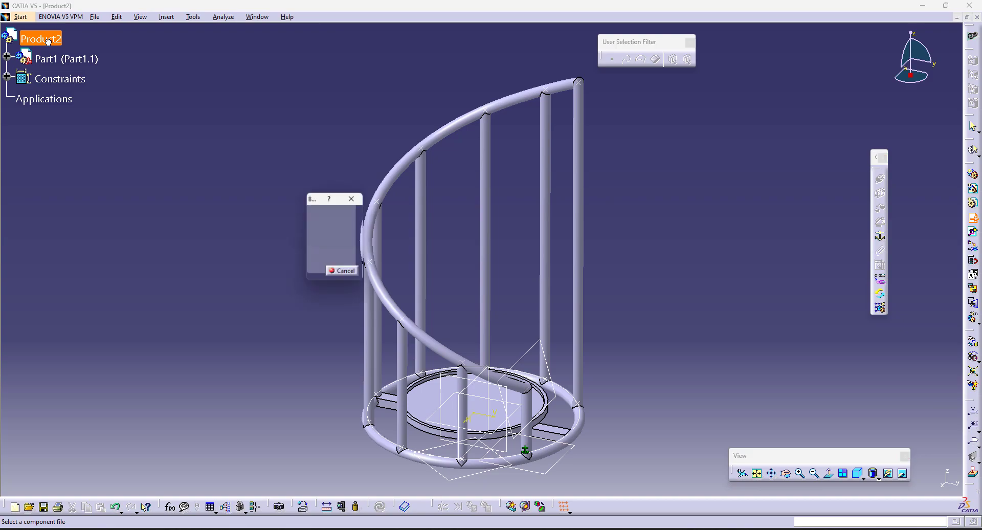
{"action": "left_click", "coordinate": [324, 206]}
{"action": "left_click", "coordinate": [569, 366]}
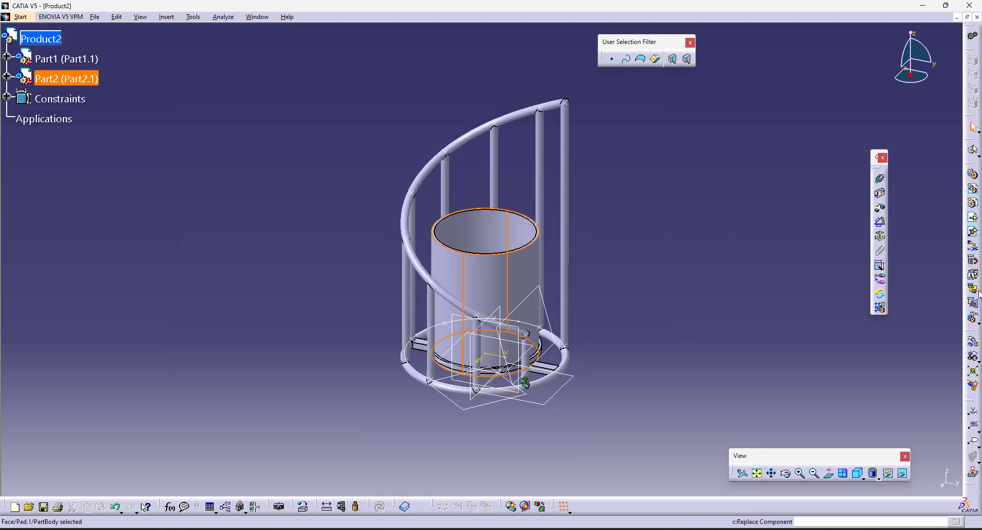
Step: Move the Part2 cup out of the holder to a free spot beside it with the Manipulate tool
{"action": "left_click", "coordinate": [973, 341]}
{"action": "left_click_drag", "start_coordinate": [499, 285], "coordinate": [711, 263]}
{"action": "left_click", "coordinate": [900, 481]}
{"action": "middle_click_drag", "start_coordinate": [743, 301], "coordinate": [734, 337]}
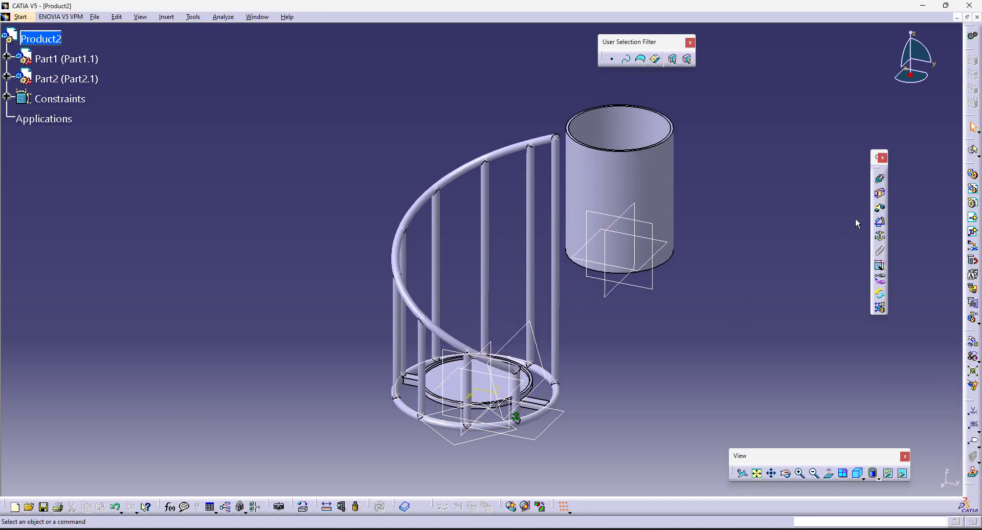
Step: Add a coincidence constraint between the cup's central axis and the round base tray's axis
{"action": "left_click", "coordinate": [879, 178]}
{"action": "left_click", "coordinate": [638, 189]}
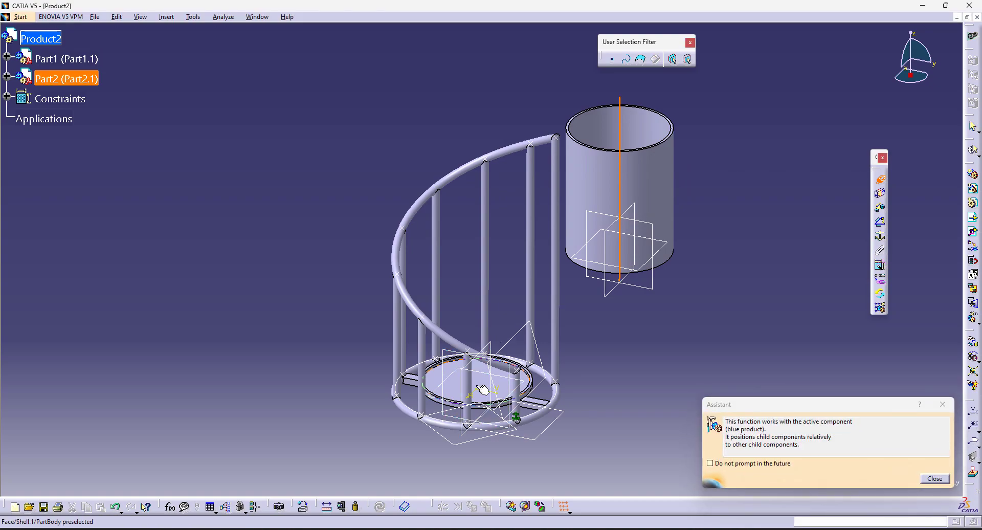
{"action": "middle_click_drag", "start_coordinate": [628, 461], "coordinate": [664, 216], "text": "ctrl"}
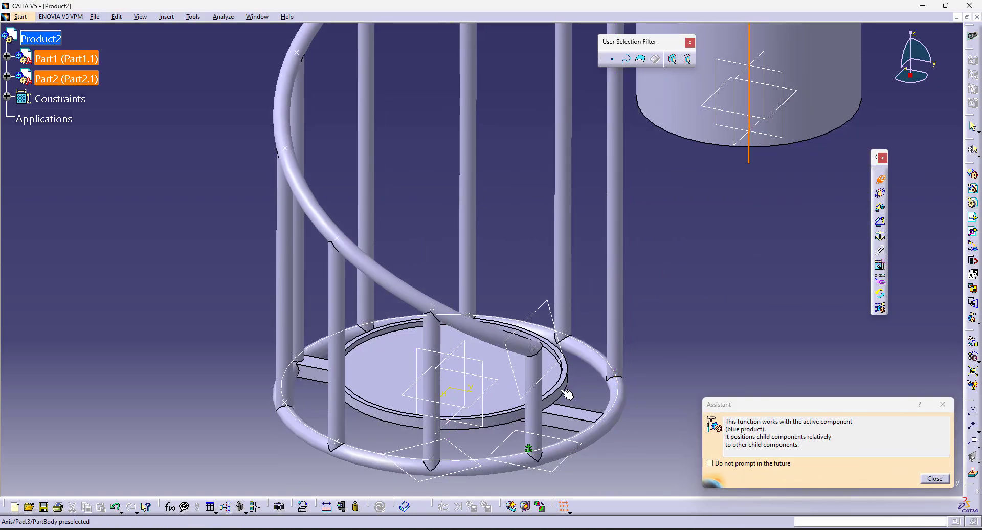
{"action": "left_click", "coordinate": [567, 394]}
Step: Add a coincidence constraint between the cup's bottom face and the tray's floor, with orientation Opposite
{"action": "middle_click_drag", "start_coordinate": [732, 301], "coordinate": [694, 339], "text": "ctrl"}
{"action": "left_click", "coordinate": [694, 340]}
{"action": "middle_click_drag", "start_coordinate": [615, 346], "coordinate": [785, 389]}
{"action": "middle_click_drag", "start_coordinate": [761, 422], "coordinate": [640, 256]}
{"action": "left_click", "coordinate": [882, 180]}
{"action": "middle_click_drag", "start_coordinate": [752, 324], "coordinate": [772, 261], "text": "ctrl"}
{"action": "left_click", "coordinate": [859, 233]}
{"action": "middle_click_drag", "start_coordinate": [534, 193], "coordinate": [473, 317]}
{"action": "left_click", "coordinate": [471, 317]}
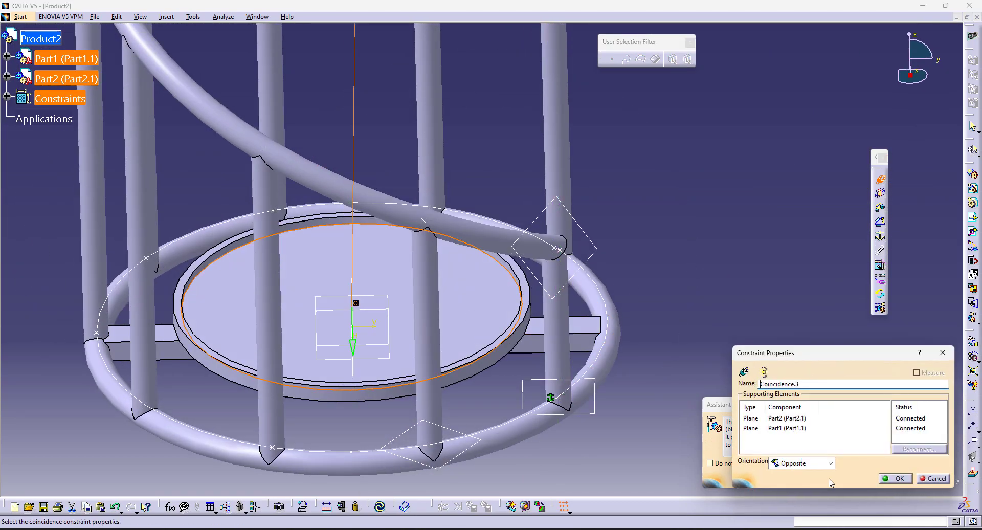
{"action": "left_click", "coordinate": [896, 481]}
{"action": "middle_click_drag", "start_coordinate": [718, 220], "coordinate": [726, 288], "text": "ctrl"}
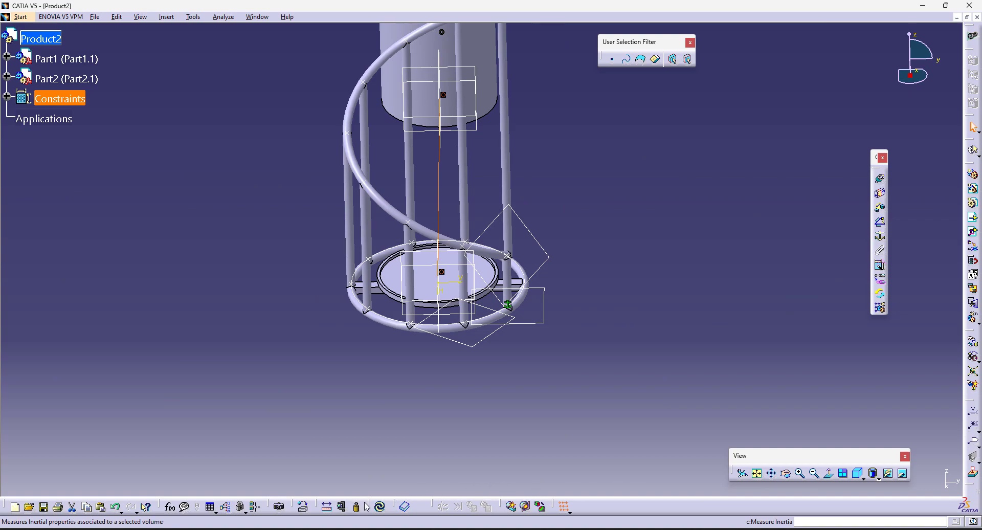
Step: Update the assembly so the cup moves into place according to its coincidence constraints
{"action": "left_click", "coordinate": [857, 473]}
{"action": "middle_click_drag", "start_coordinate": [754, 226], "coordinate": [755, 296]}
{"action": "key", "text": "ctrl+u"}
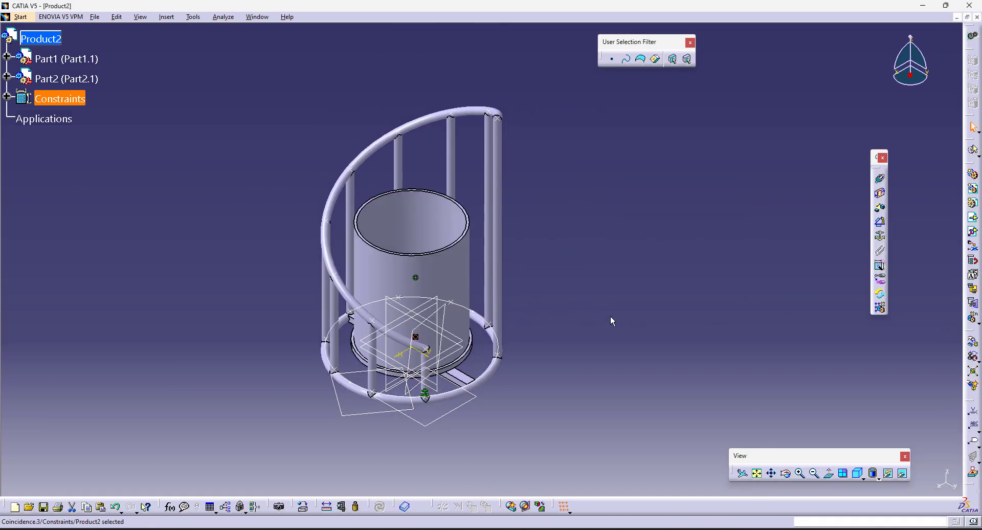
Step: Shrink the assembly window beside the reference picture and activate the Part2 cup for in-context editing
{"action": "left_click", "coordinate": [862, 478]}
{"action": "left_click", "coordinate": [871, 434]}
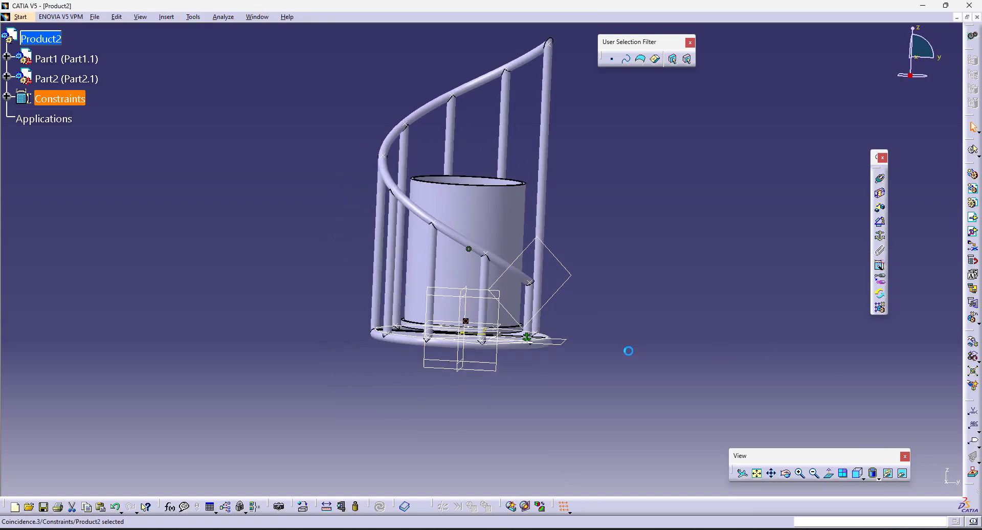
{"action": "left_click", "coordinate": [944, 7]}
{"action": "double_click", "coordinate": [680, 254]}
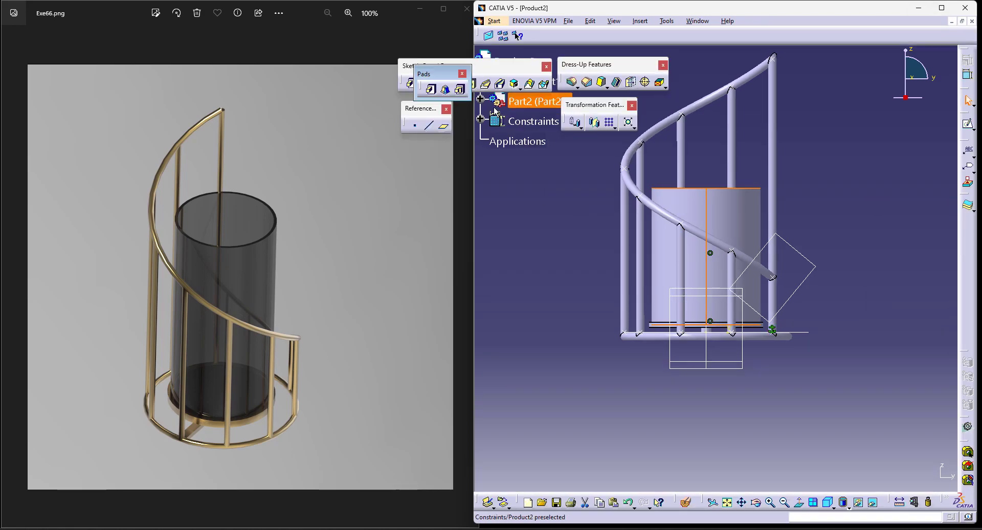
{"action": "left_click", "coordinate": [481, 99]}
{"action": "left_click", "coordinate": [494, 120]}
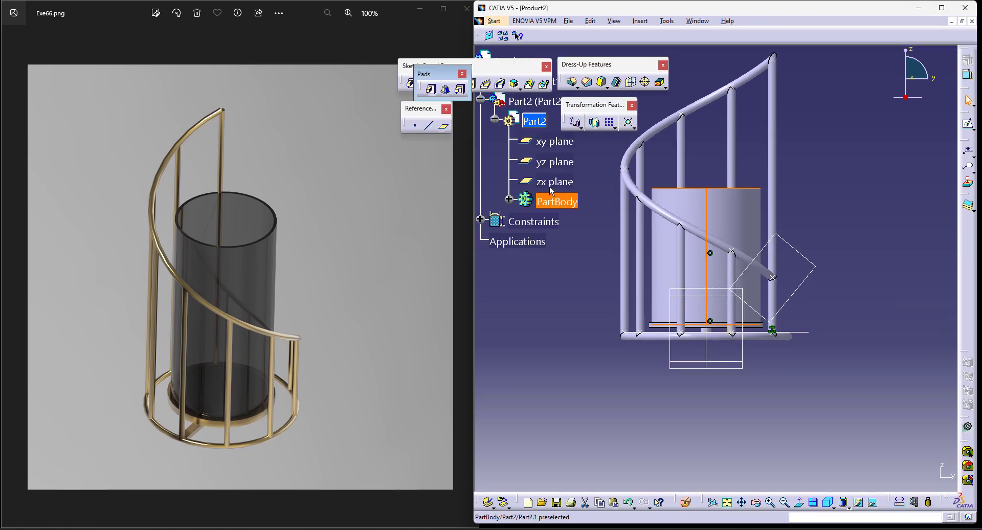
Step: Set the length of the Part2 cup's Pad.1 to 140 mm, after previewing 150 mm
{"action": "left_click", "coordinate": [509, 199]}
{"action": "double_click", "coordinate": [563, 221]}
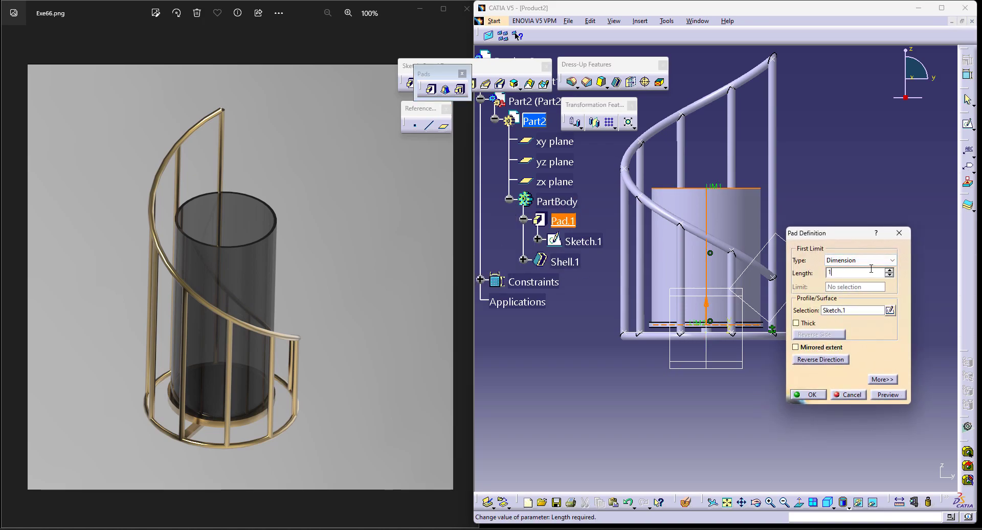
{"action": "type", "text": "150"}
{"action": "left_click", "coordinate": [884, 394]}
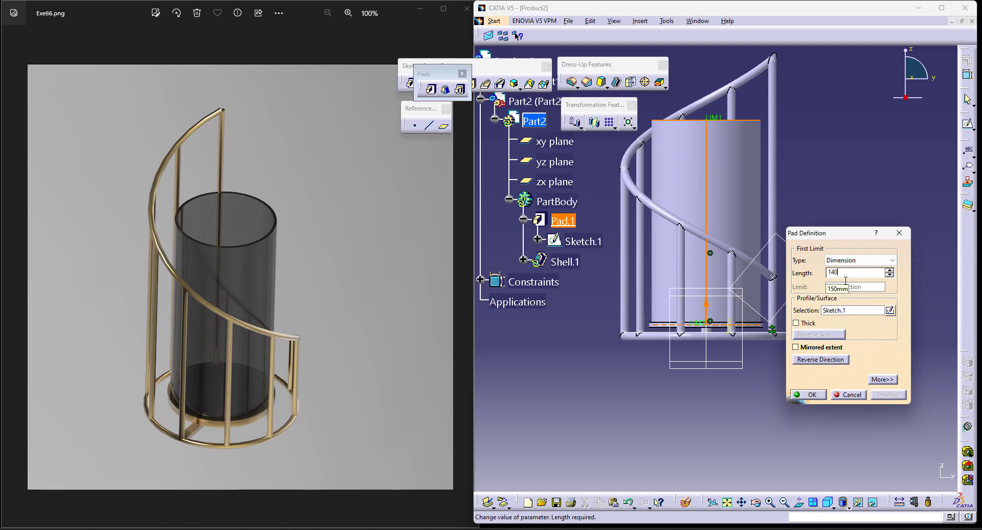
{"action": "left_click", "coordinate": [808, 394]}
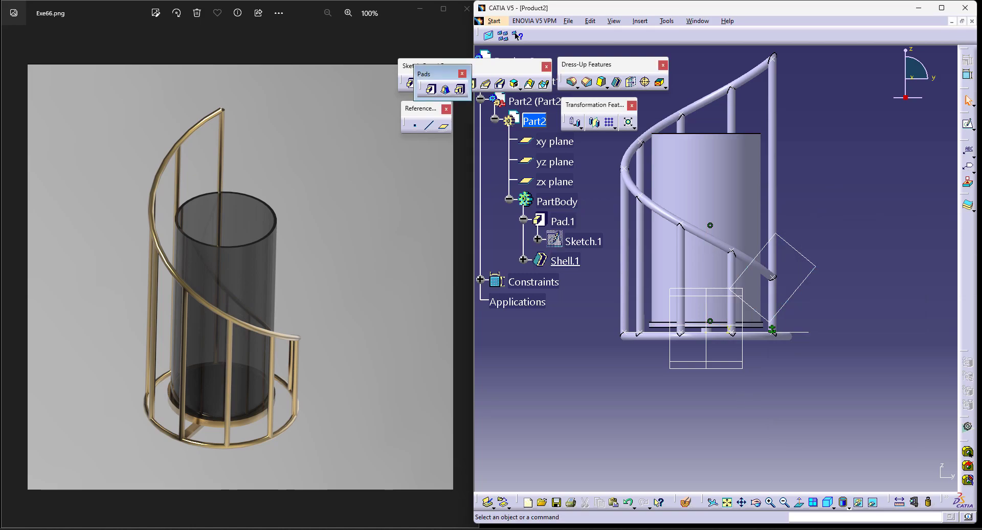
Step: Return to the Product2 assembly level and maximize its window
{"action": "left_click", "coordinate": [828, 503]}
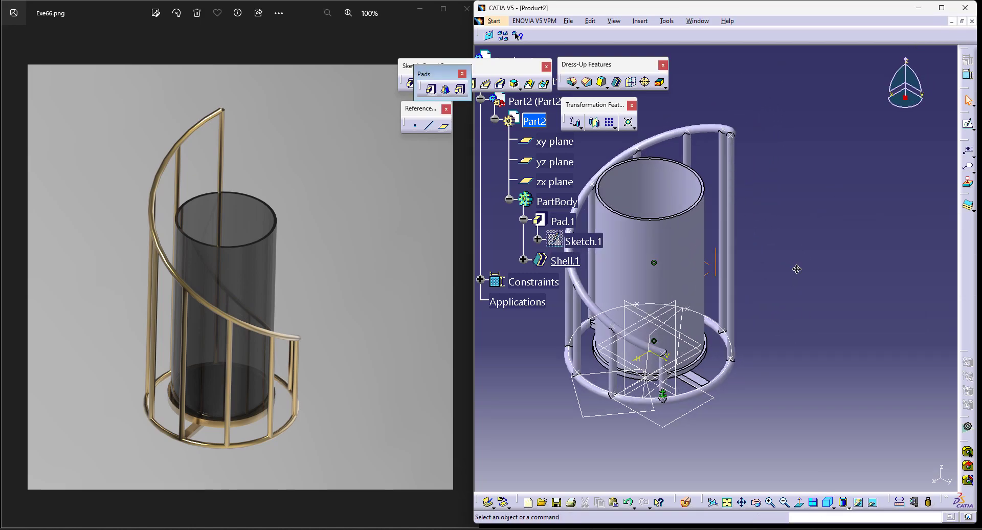
{"action": "left_click", "coordinate": [480, 98]}
{"action": "left_click", "coordinate": [509, 55]}
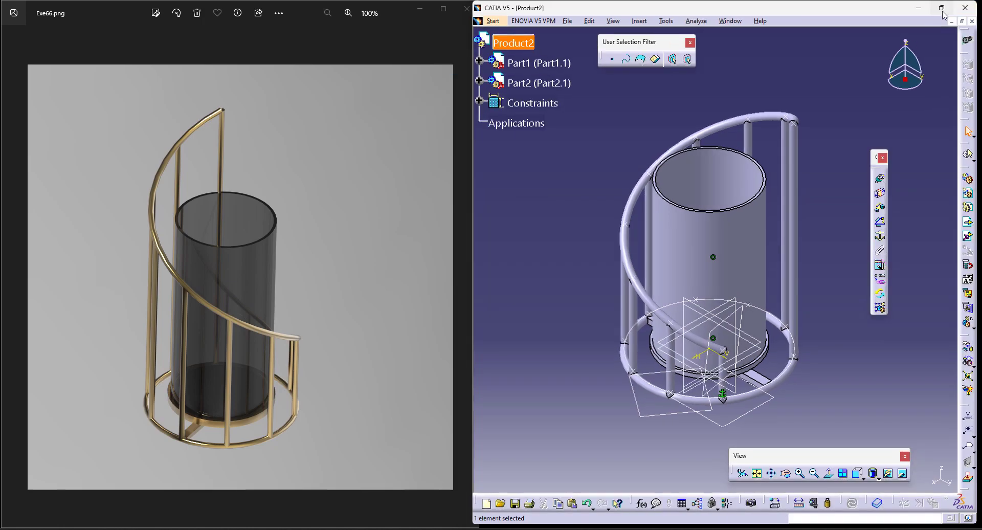
{"action": "left_click", "coordinate": [942, 8]}
{"action": "middle_click_drag", "start_coordinate": [671, 441], "coordinate": [678, 403], "text": "ctrl"}
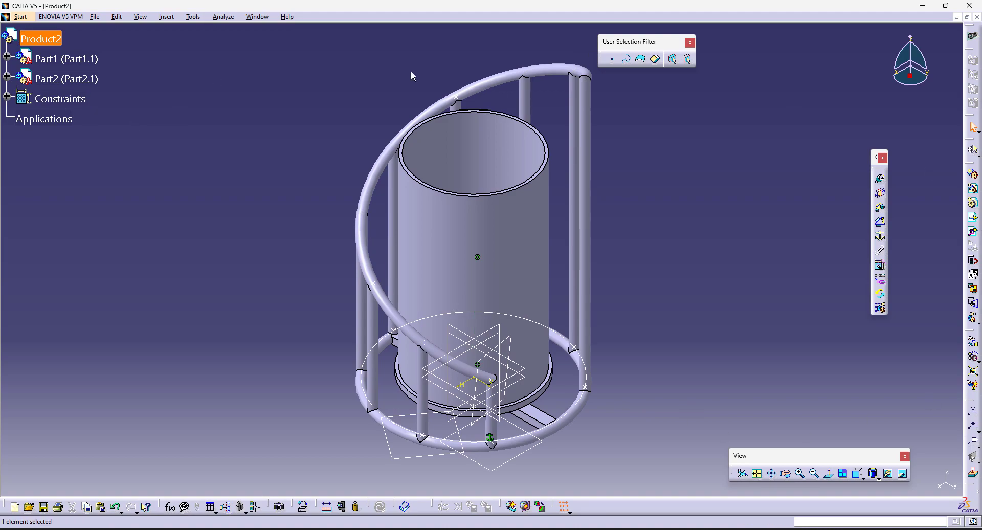
Step: Hide all construction points and the circular sketch of the base ring in the holder
{"action": "left_click", "coordinate": [613, 60]}
{"action": "left_click_drag", "start_coordinate": [324, 37], "coordinate": [689, 481]}
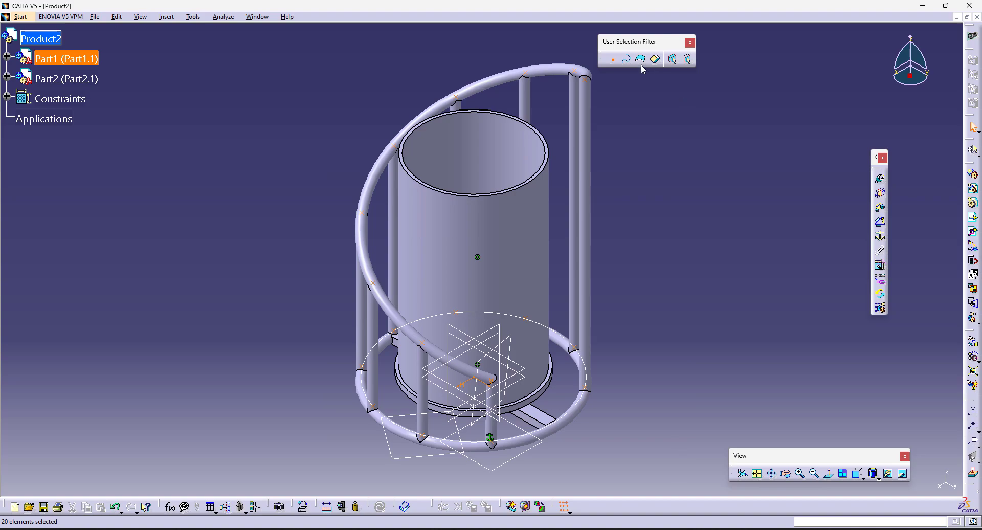
{"action": "right_click", "coordinate": [582, 75]}
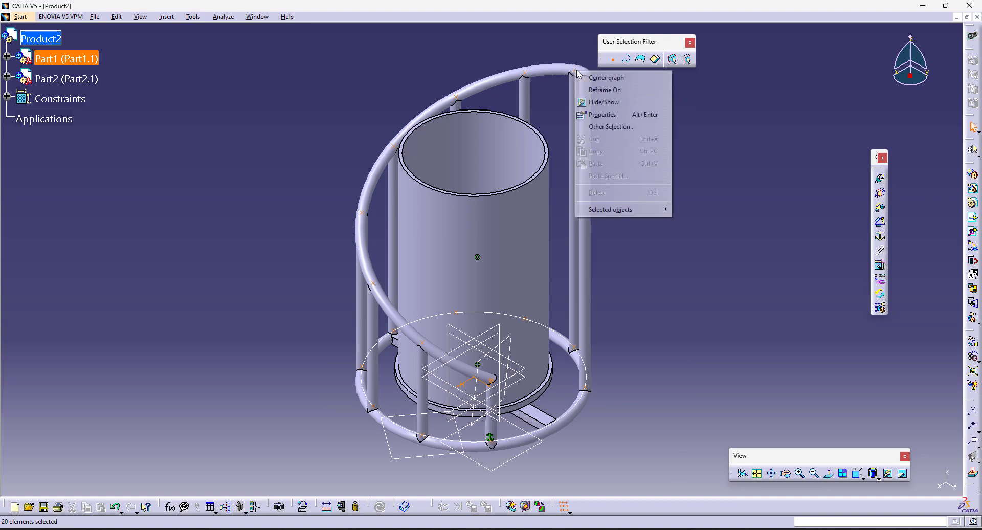
{"action": "left_click", "coordinate": [626, 101]}
{"action": "mouse_move", "coordinate": [305, 87]}
{"action": "left_mouse_down"}
{"action": "mouse_move", "coordinate": [646, 492]}
{"action": "mouse_move", "coordinate": [597, 472]}
{"action": "left_mouse_up"}
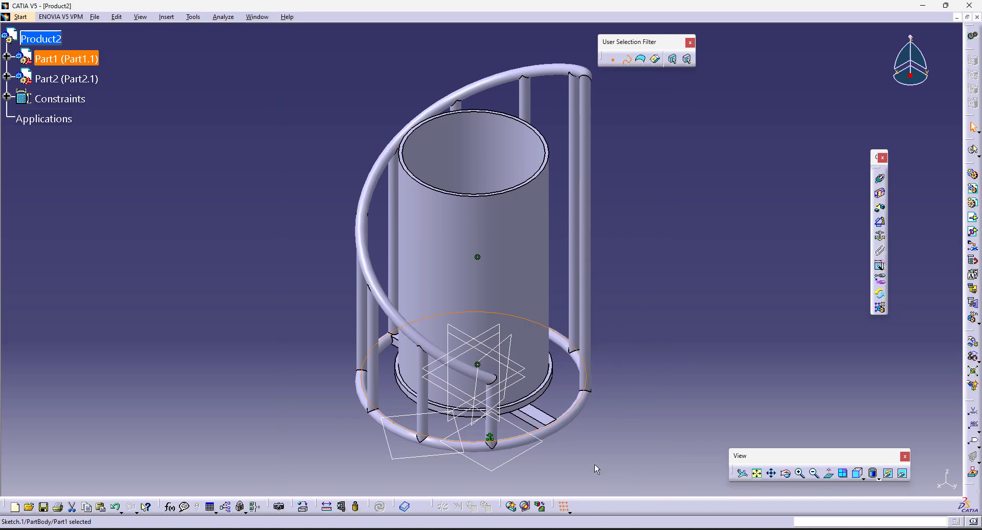
{"action": "right_click", "coordinate": [592, 386]}
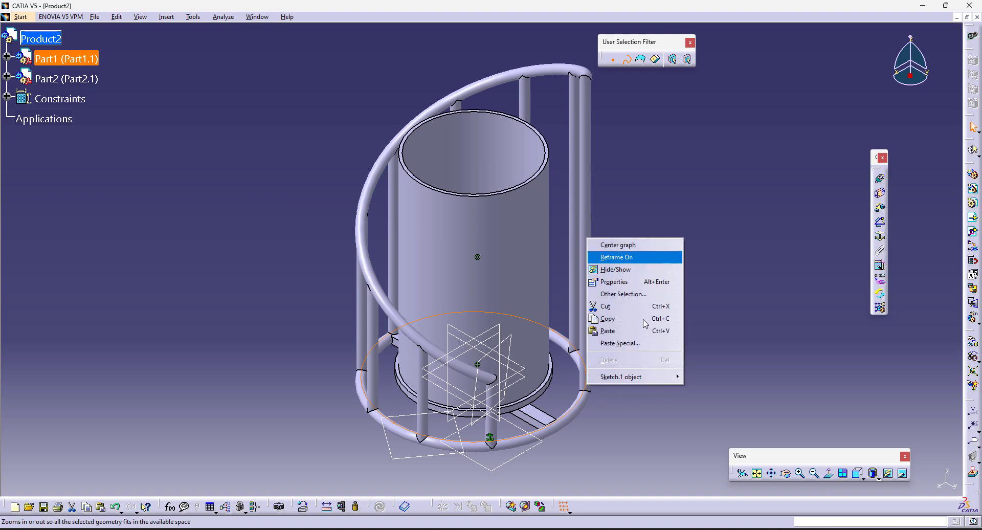
{"action": "left_click", "coordinate": [634, 270]}
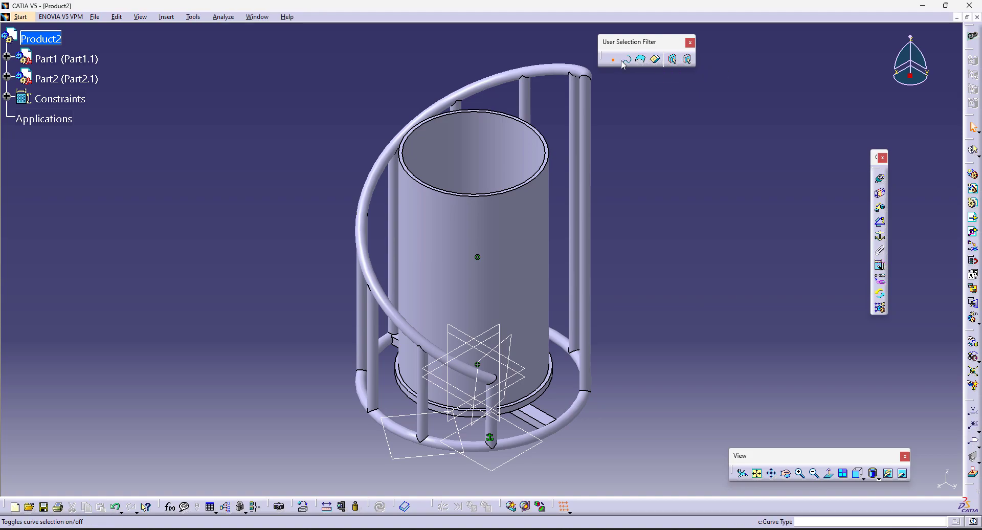
Step: Select the reference planes around the base of the holder and cup and hide them
{"action": "middle_click_drag", "start_coordinate": [631, 341], "coordinate": [628, 294]}
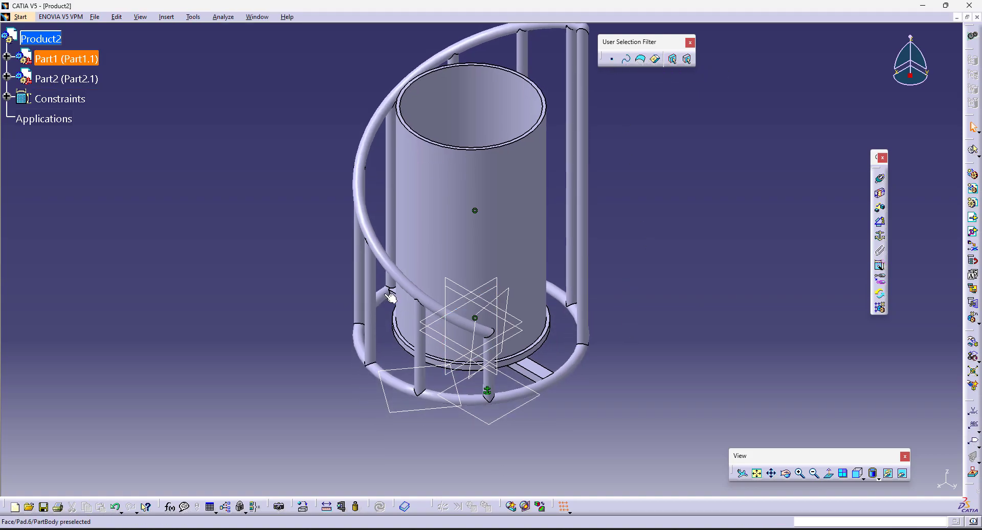
{"action": "left_click_drag", "start_coordinate": [293, 263], "coordinate": [567, 389]}
{"action": "right_click", "coordinate": [494, 302]}
{"action": "left_click", "coordinate": [201, 455]}
{"action": "left_click_drag", "start_coordinate": [263, 266], "coordinate": [603, 409]}
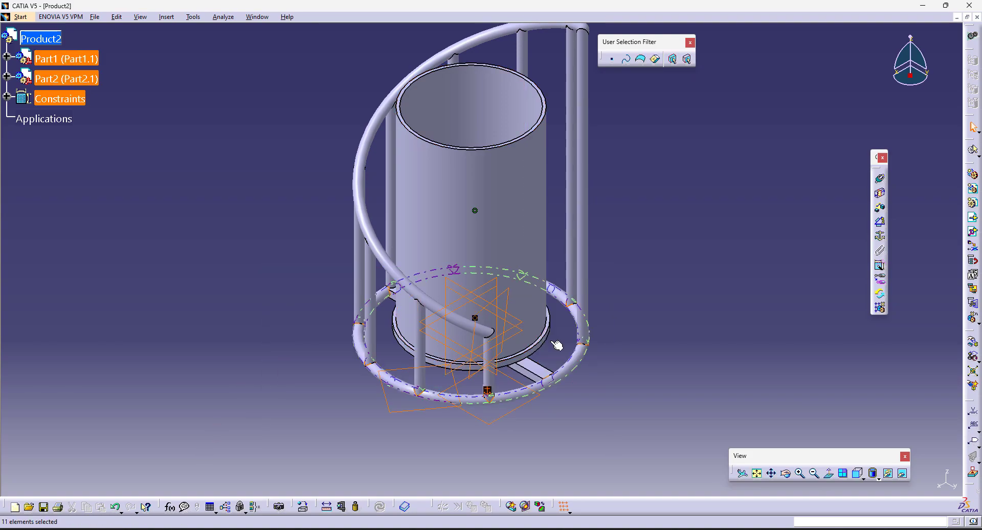
{"action": "right_click", "coordinate": [518, 415]}
{"action": "left_click", "coordinate": [574, 355]}
{"action": "middle_click_drag", "start_coordinate": [635, 359], "coordinate": [565, 420]}
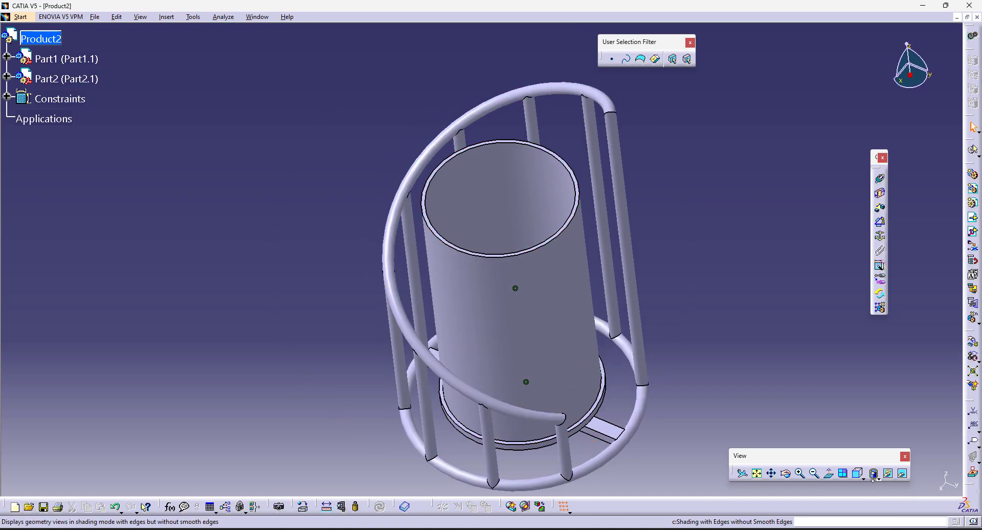
{"action": "left_click", "coordinate": [863, 478]}
{"action": "left_click", "coordinate": [879, 418]}
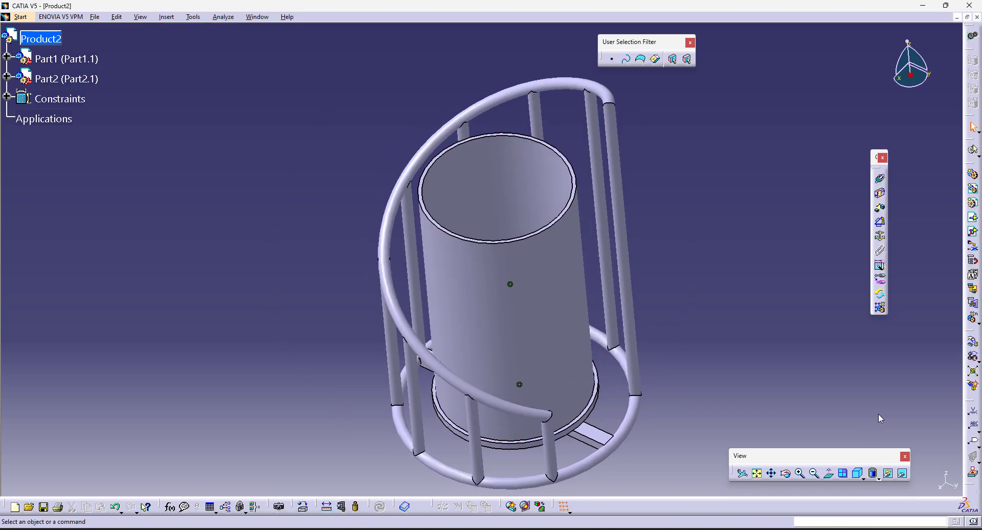